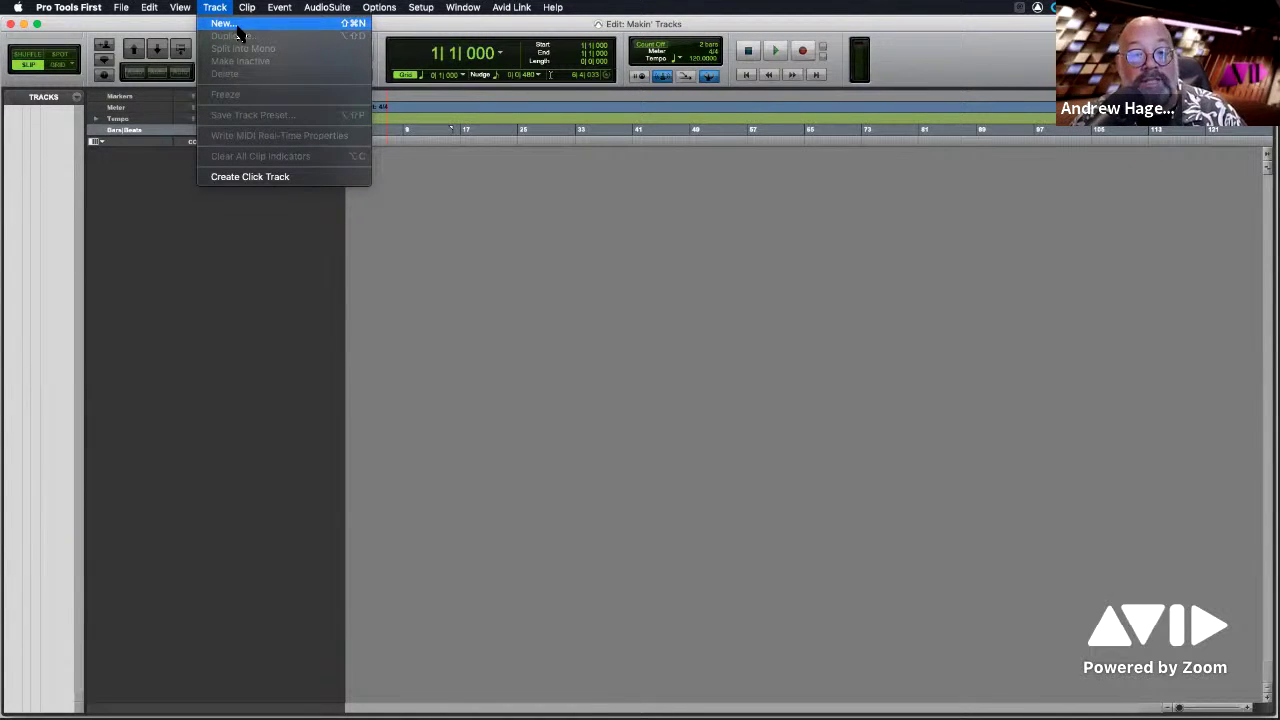
key(super+Tab)
key(super+Tab)
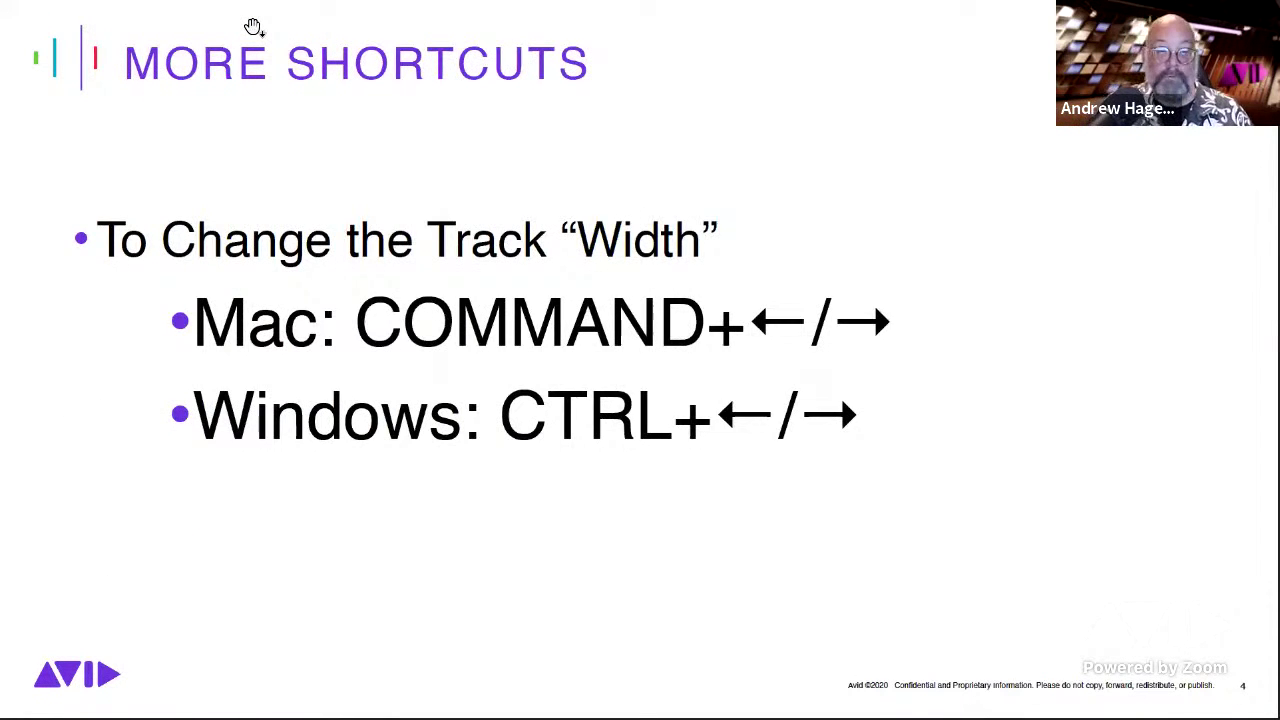
key(Left)
key(Right)
key(Left)
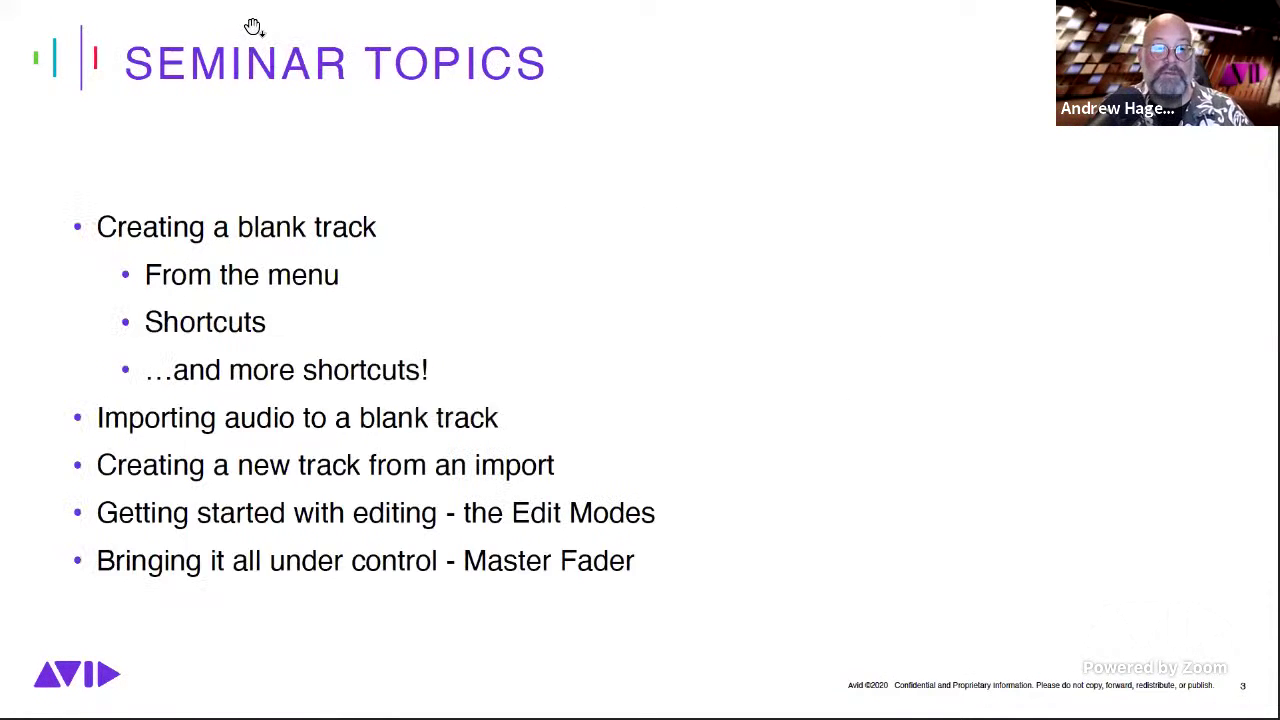
key(super+Tab)
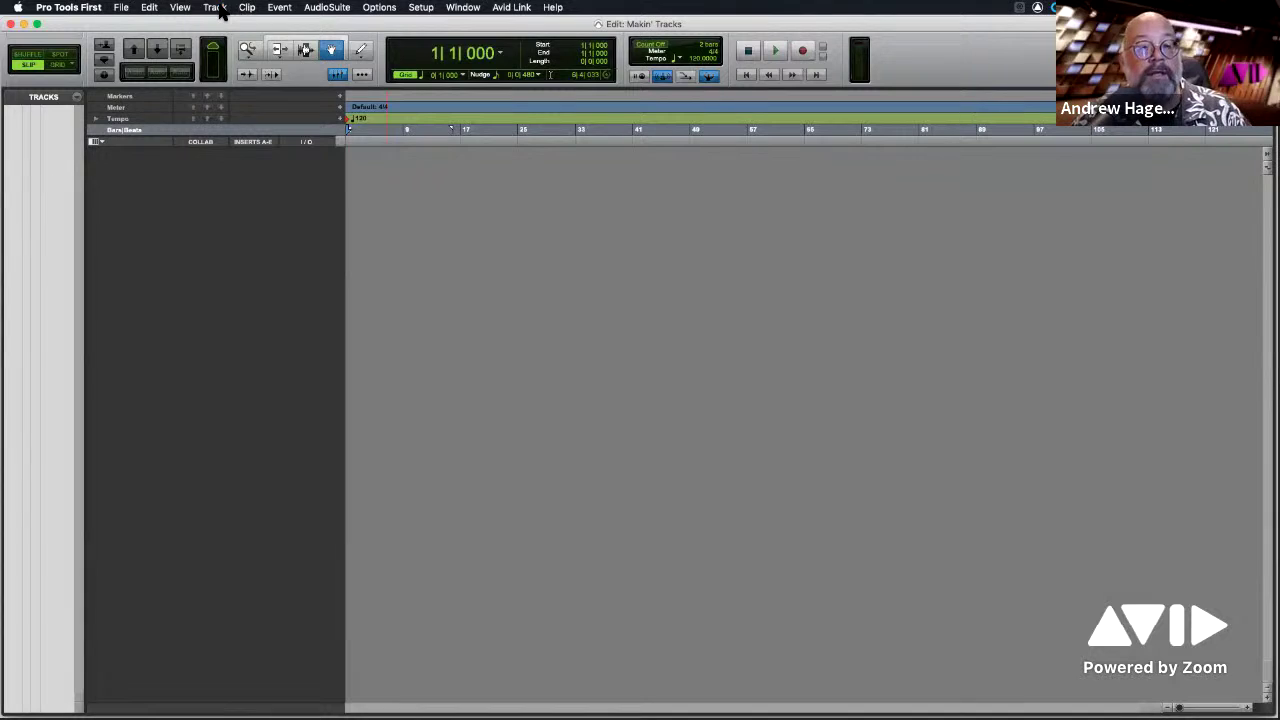
click(213, 8)
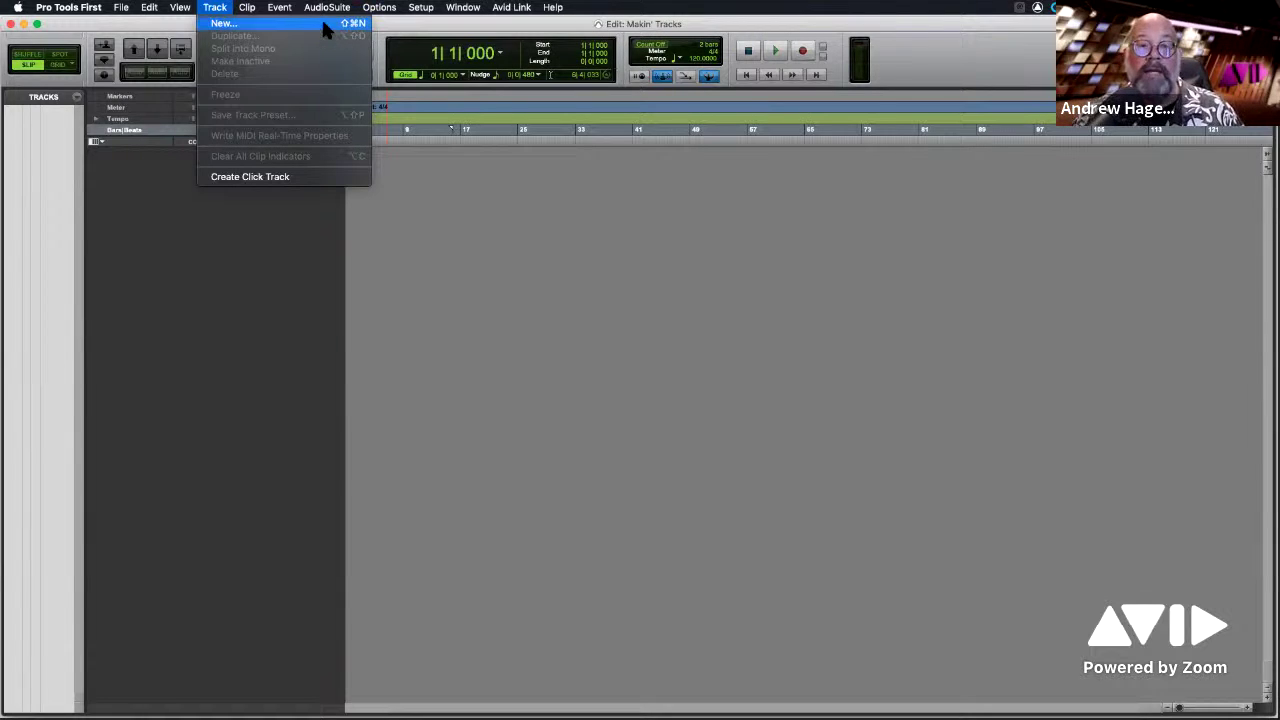
click(553, 304)
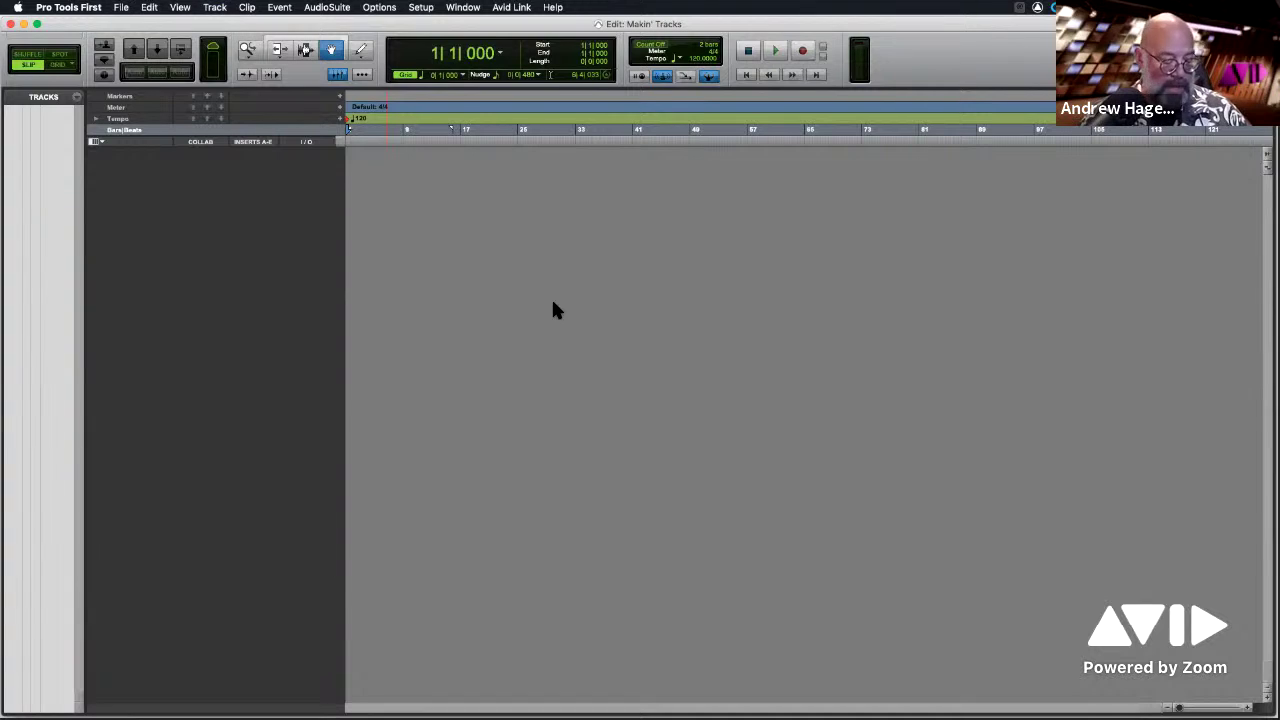
Start setting up new tracks and choose Stereo as their channel format.
key(super+shift+n)
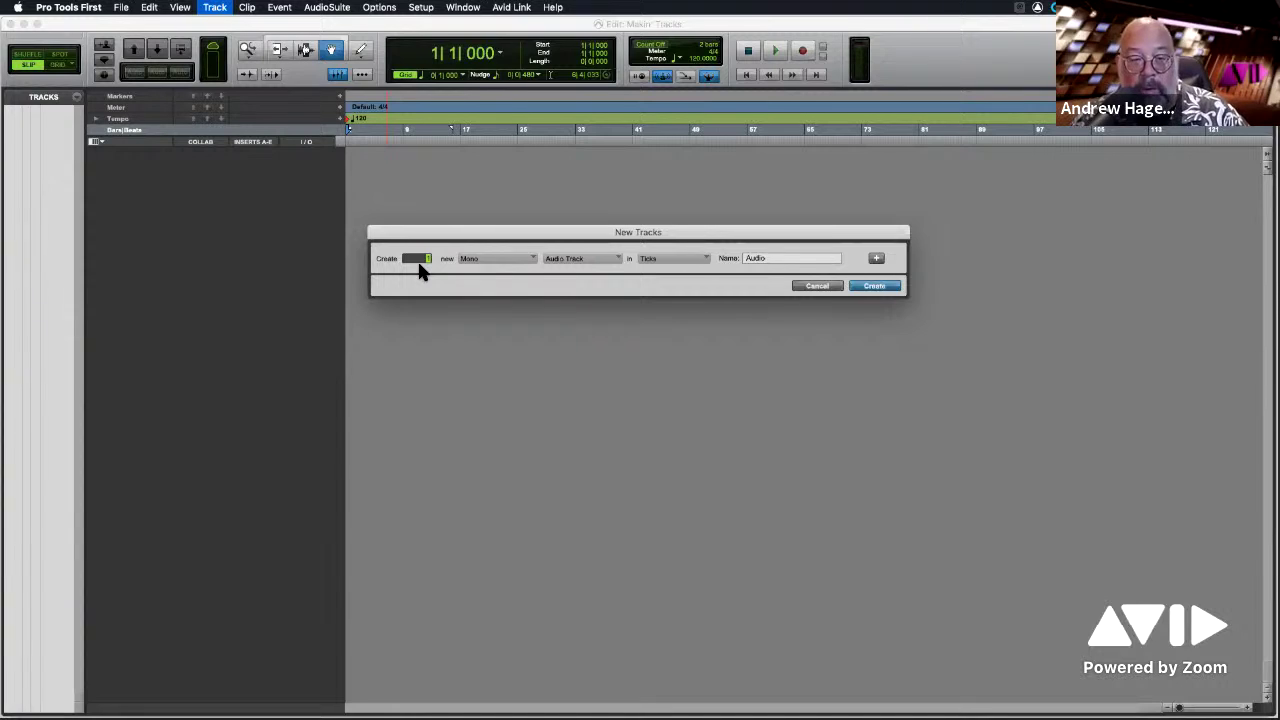
click(483, 262)
click(510, 260)
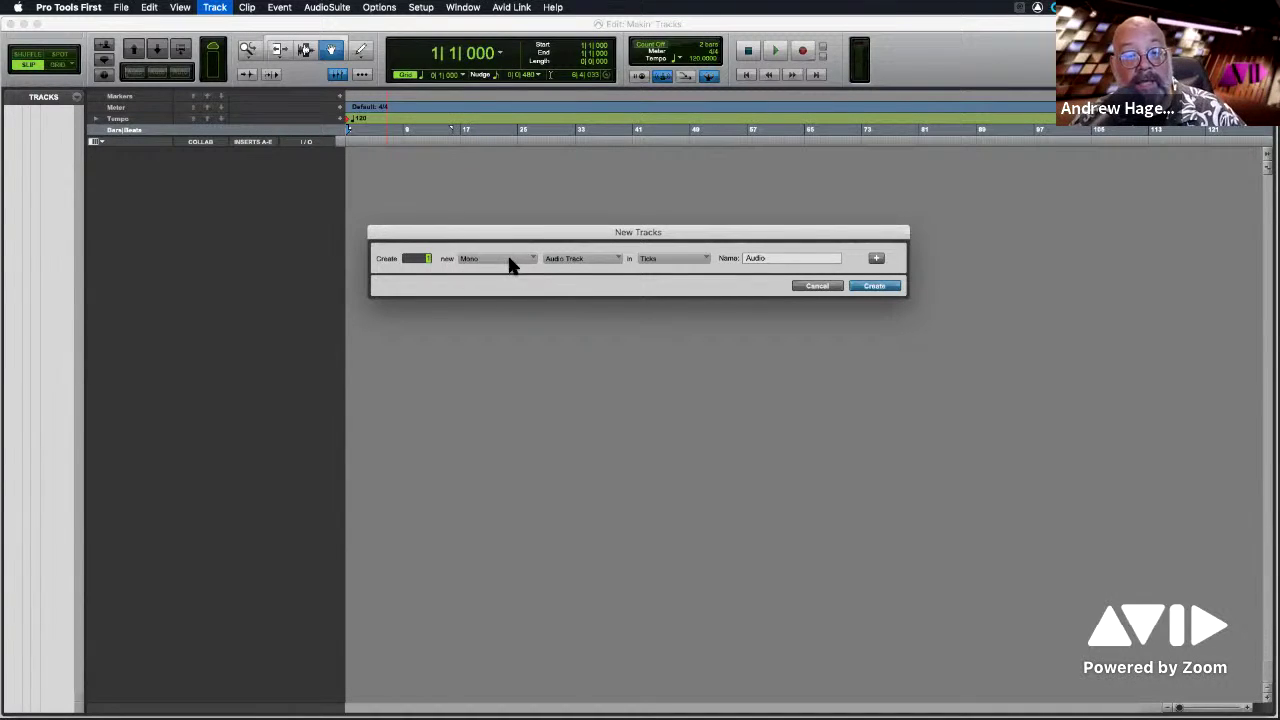
click(510, 263)
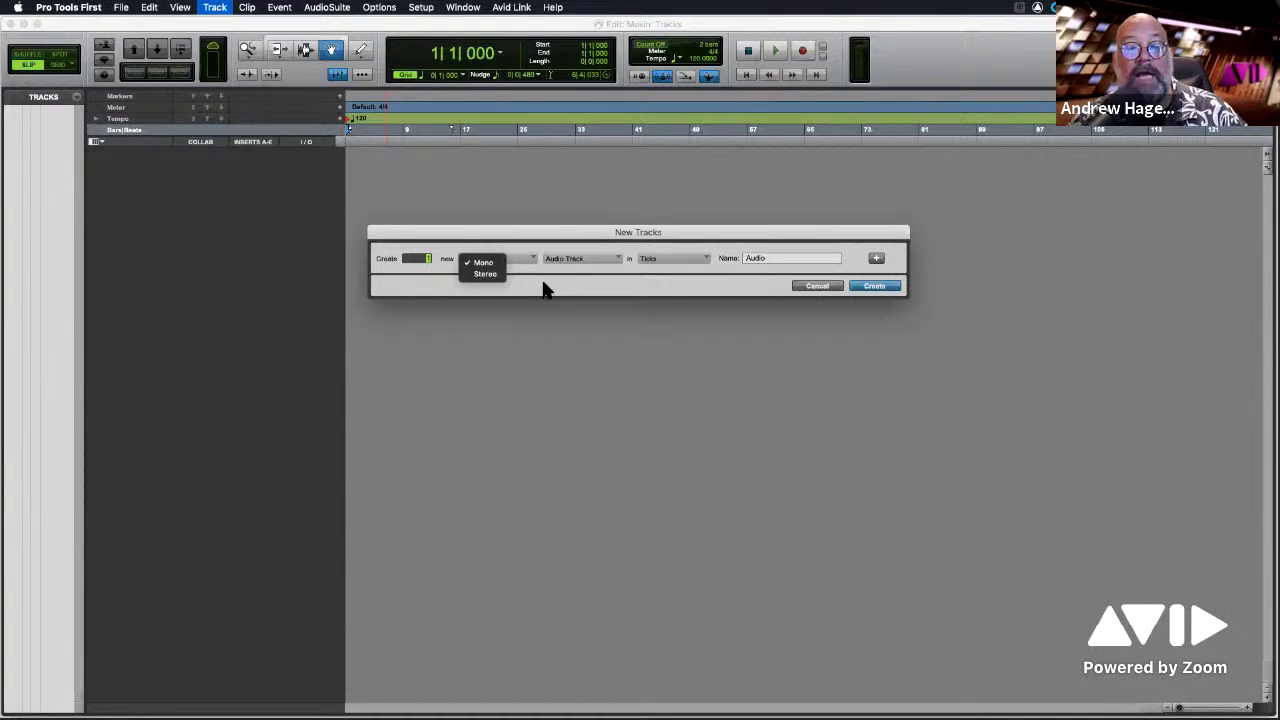
click(484, 275)
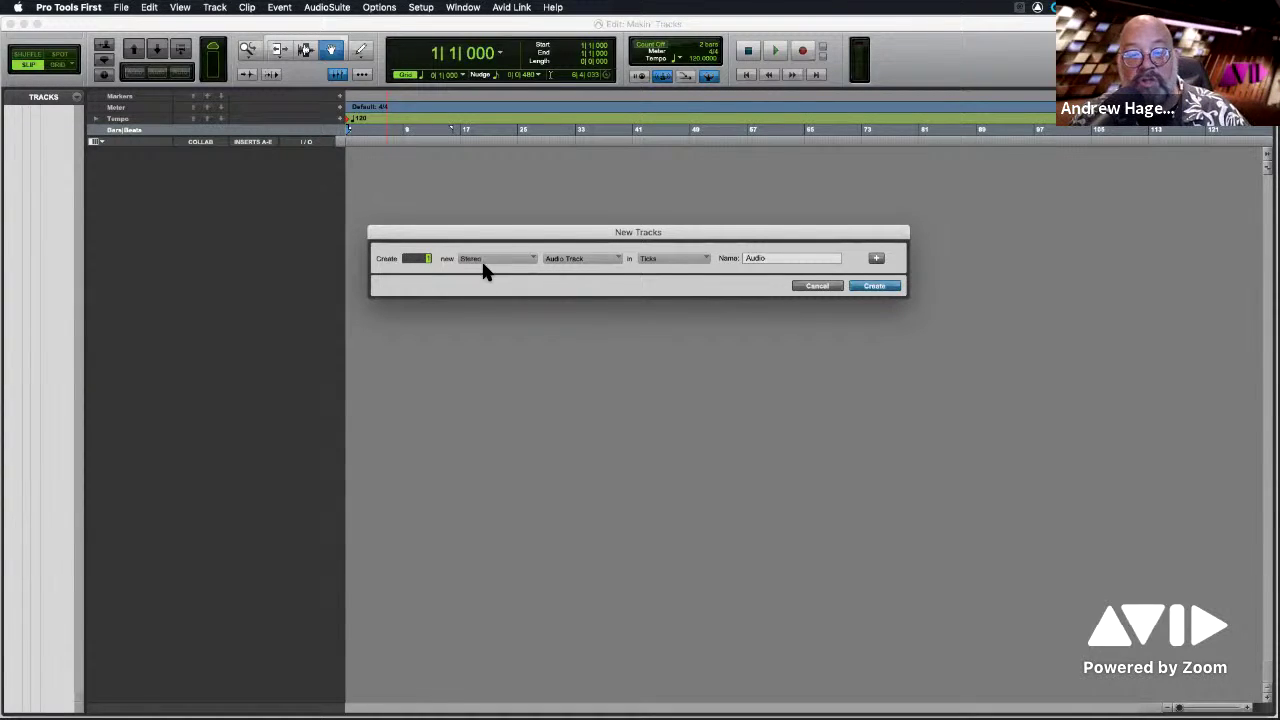
Create two stereo tracks of type Audio Track, keeping the Ticks timebase and the base name Audio.
click(559, 262)
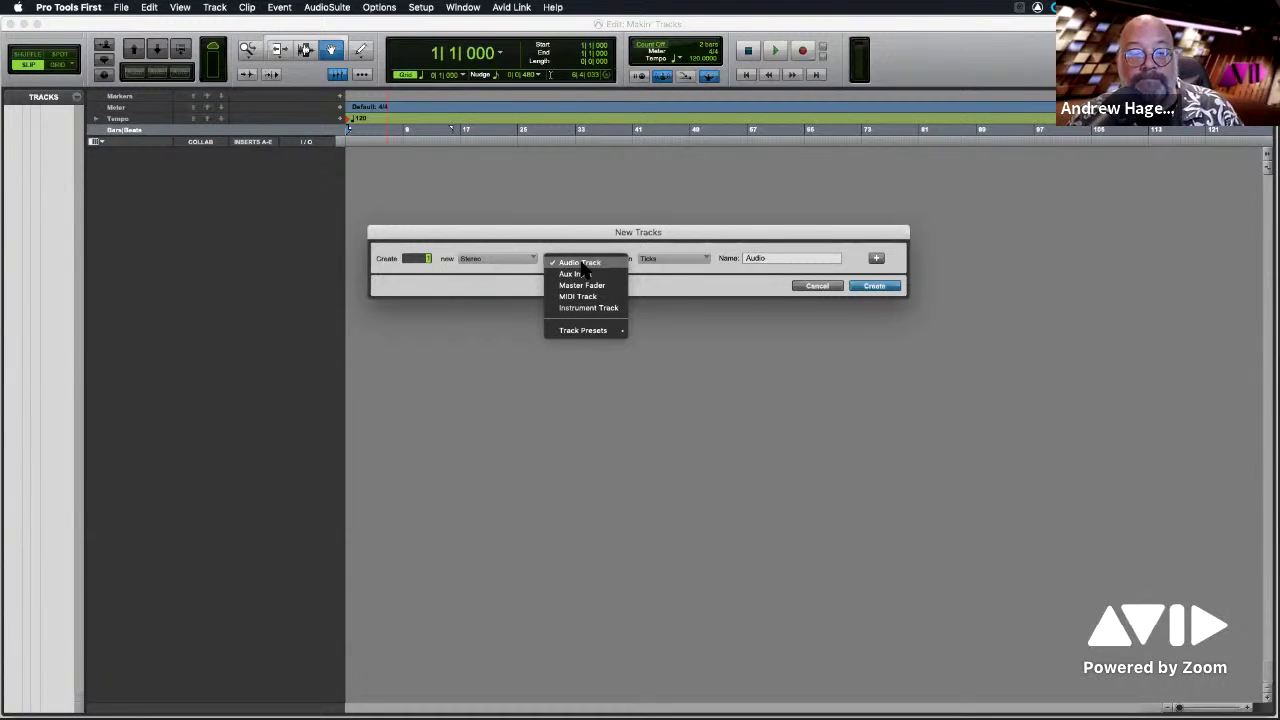
click(581, 263)
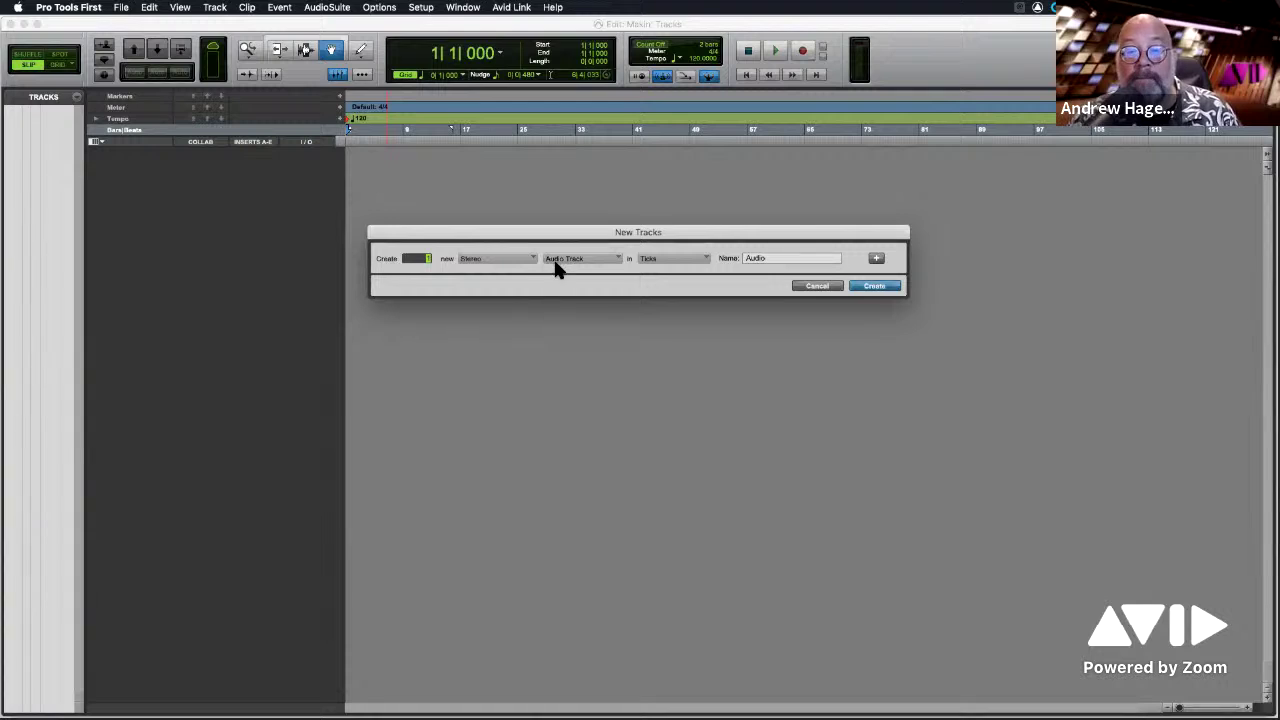
click(672, 263)
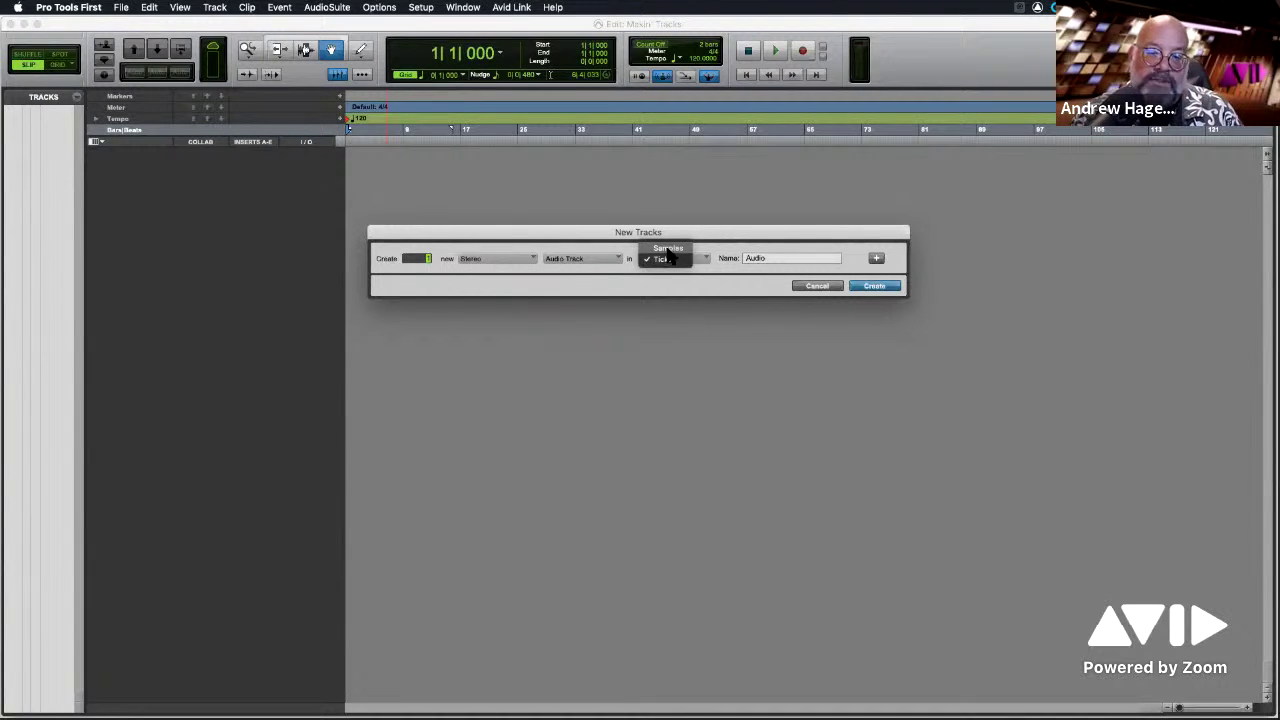
click(711, 288)
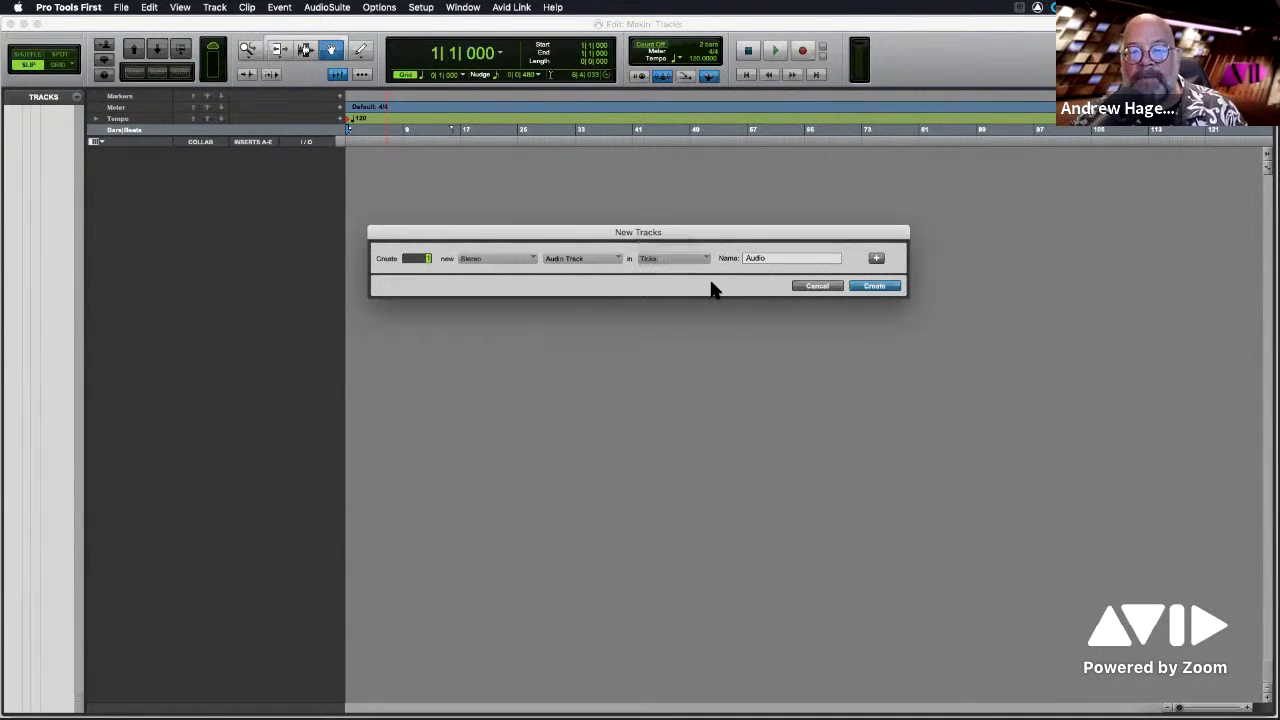
double_click(762, 258)
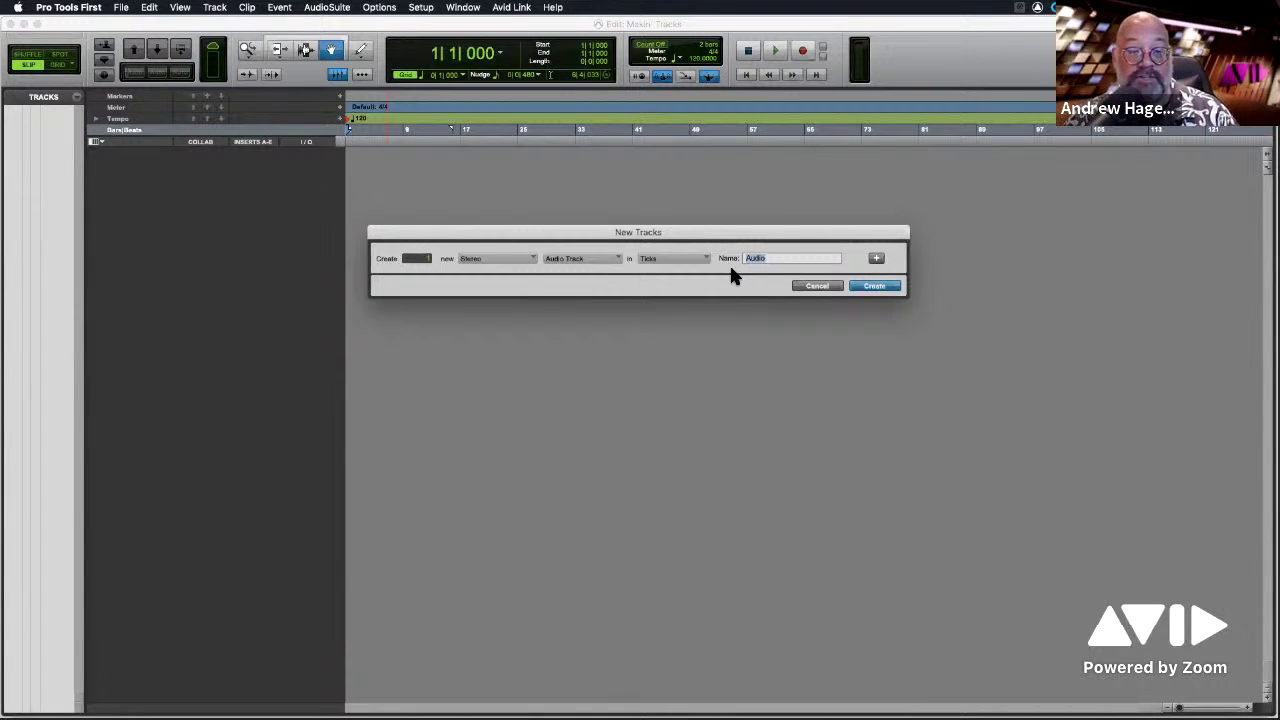
click(427, 261)
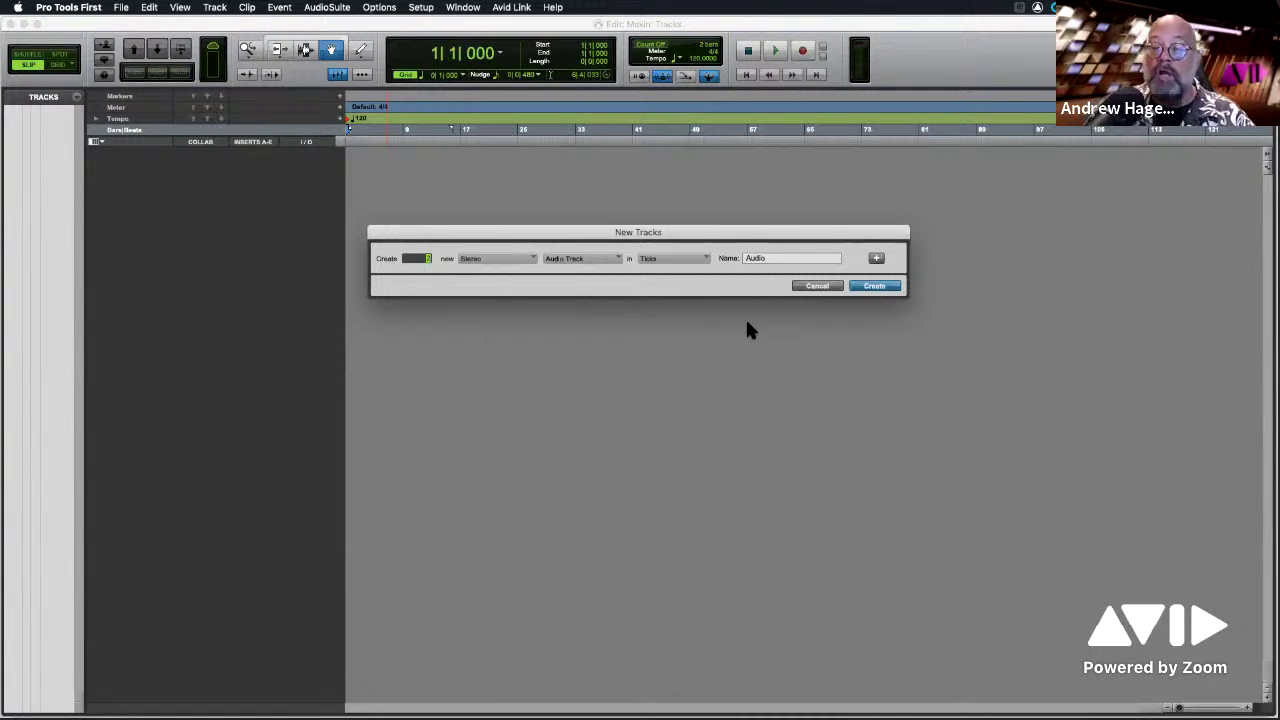
click(875, 287)
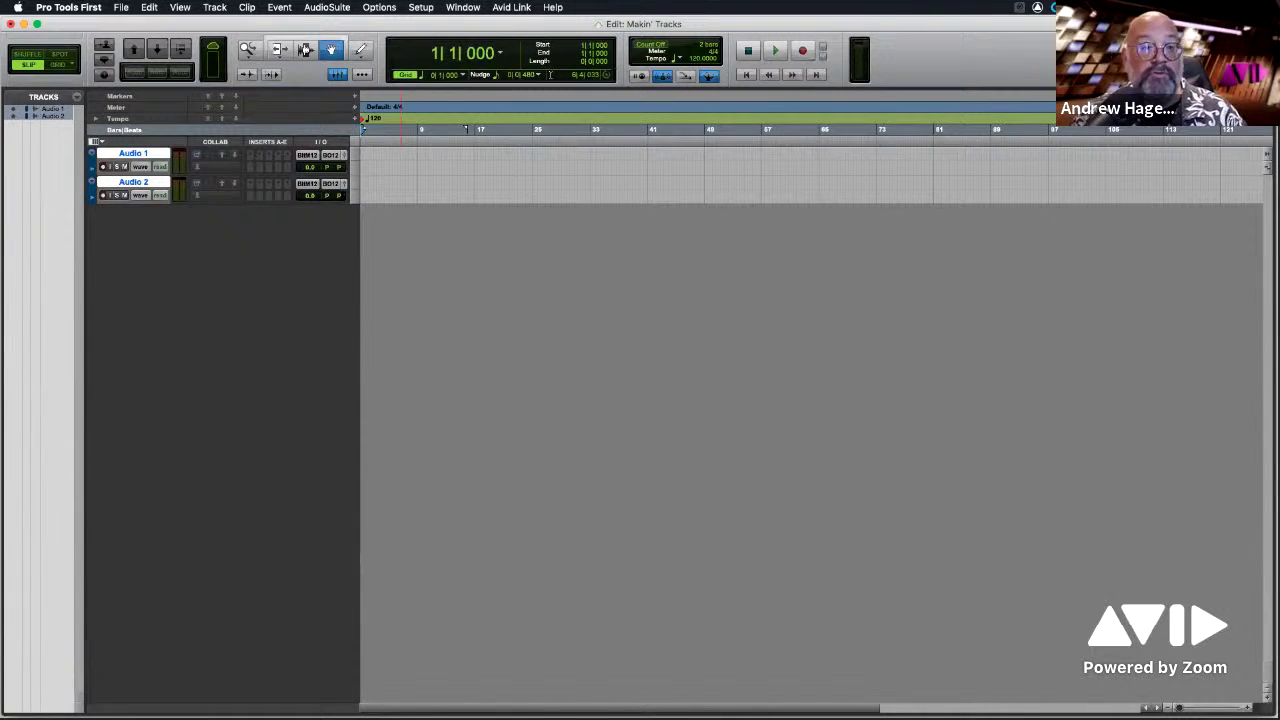
Switch to Finder and open the FILES FOR IMPORT folder on the TRANSFER-SM drive.
key(super+Tab)
key(super+Tab)
key(super+Tab)
key(super+Tab)
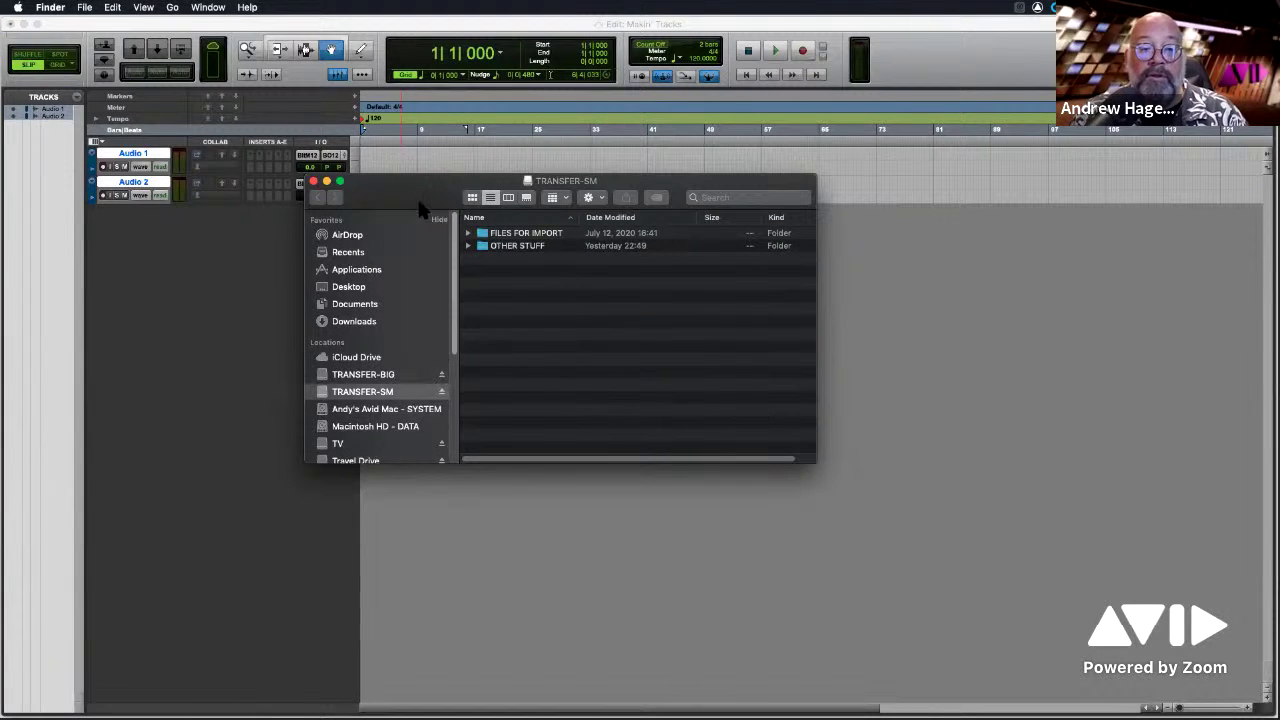
drag(423, 200, 651, 210)
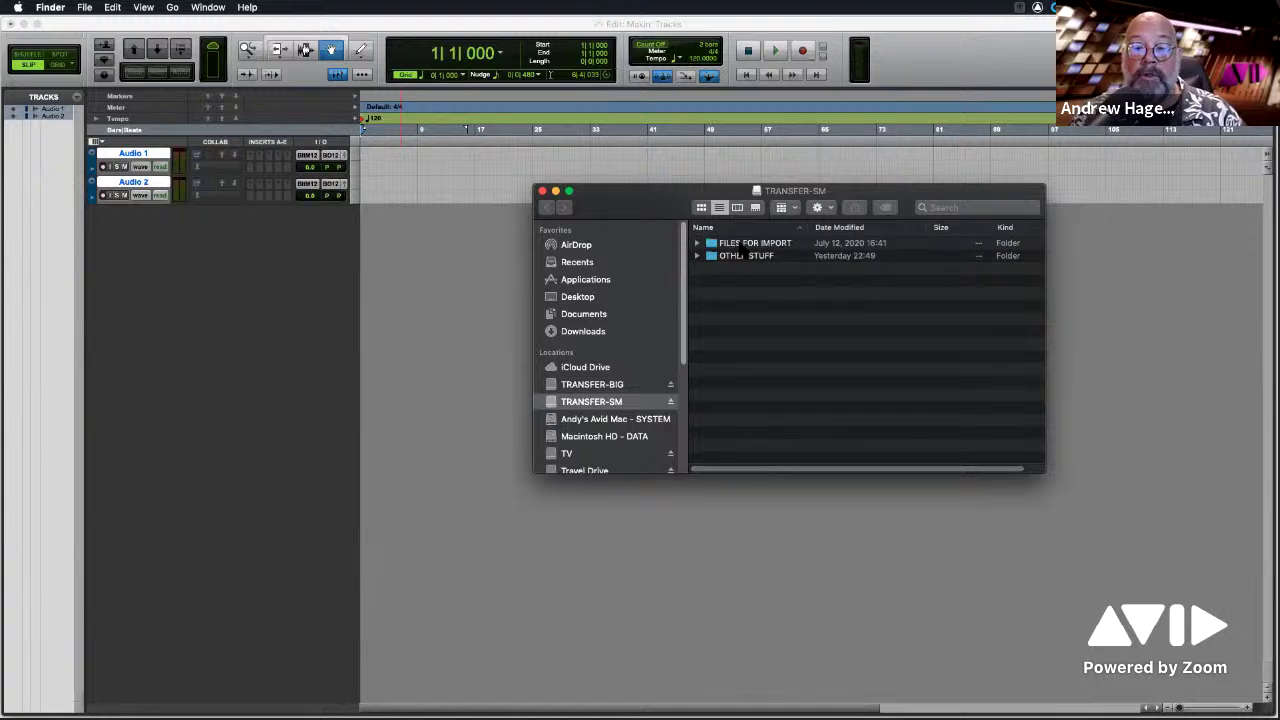
double_click(745, 245)
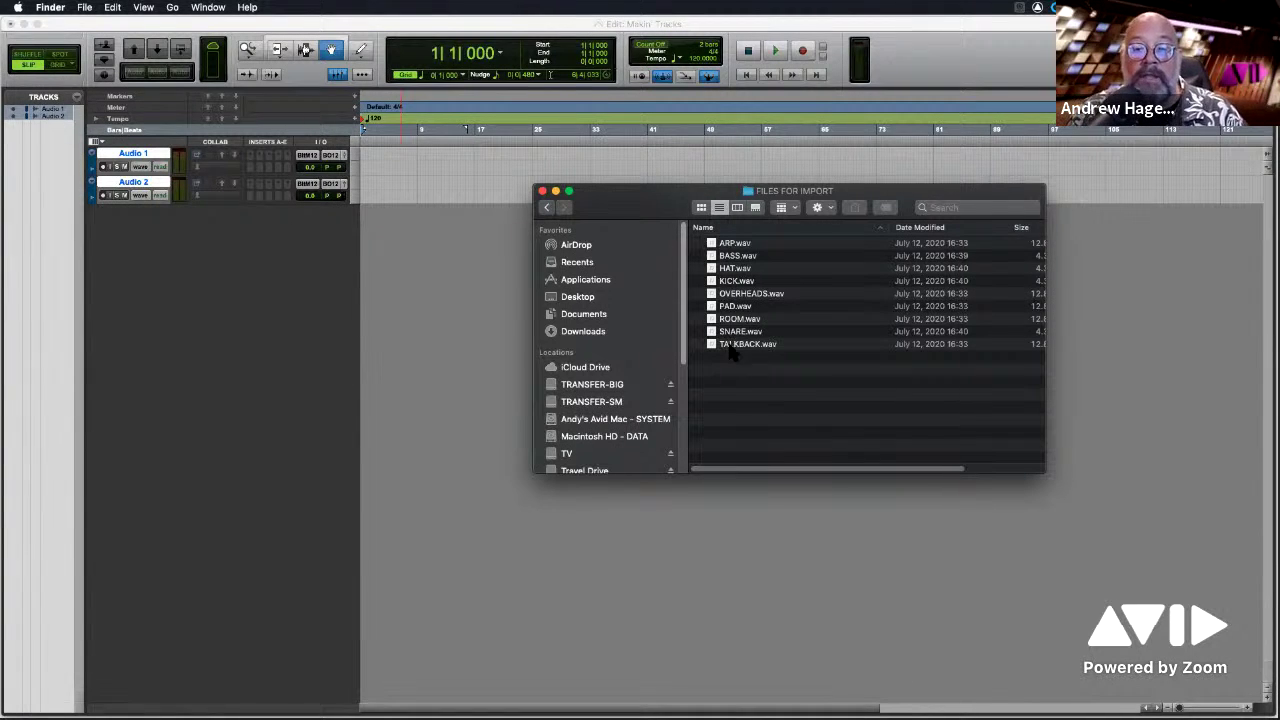
Import OVERHEADS.wav and TALKBACK.wav together onto the tracks Audio 1 and Audio 2, starting at about 9|4|639.
click(740, 294)
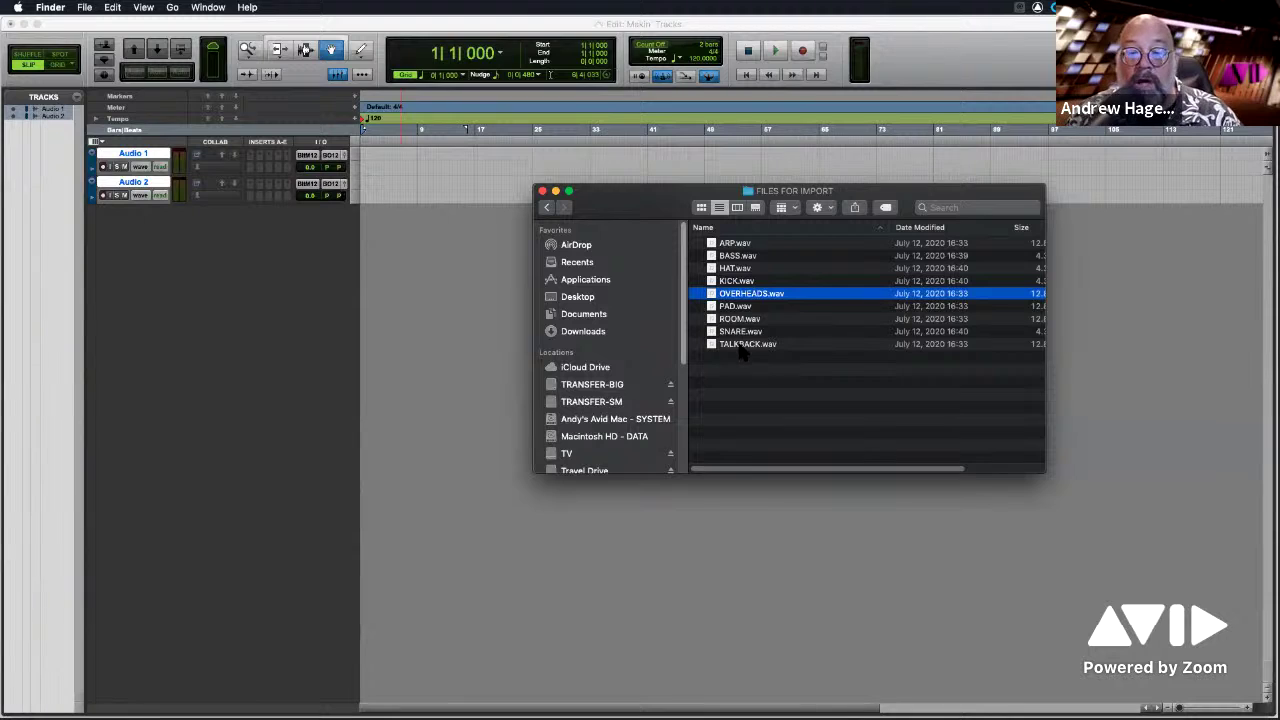
super+click(742, 345)
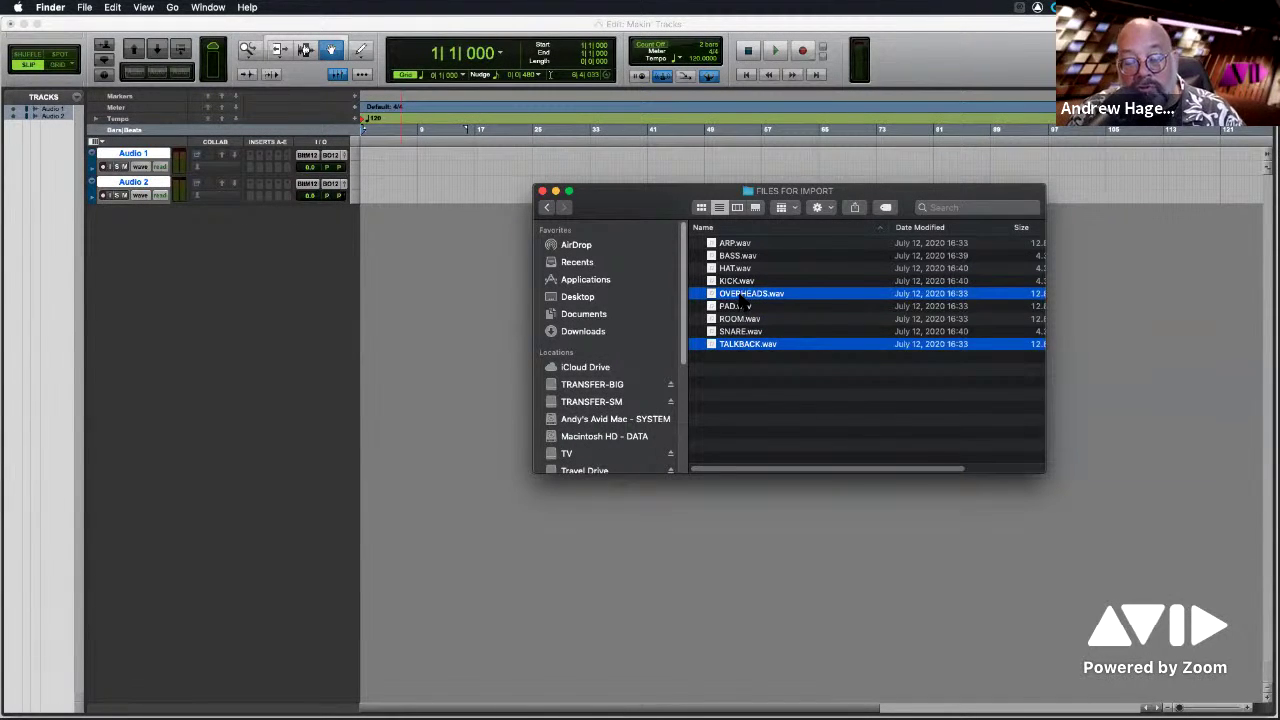
drag(746, 298, 424, 165)
mouse_move(418, 165)
mouse_down()
mouse_move(514, 166)
mouse_move(427, 164)
mouse_up()
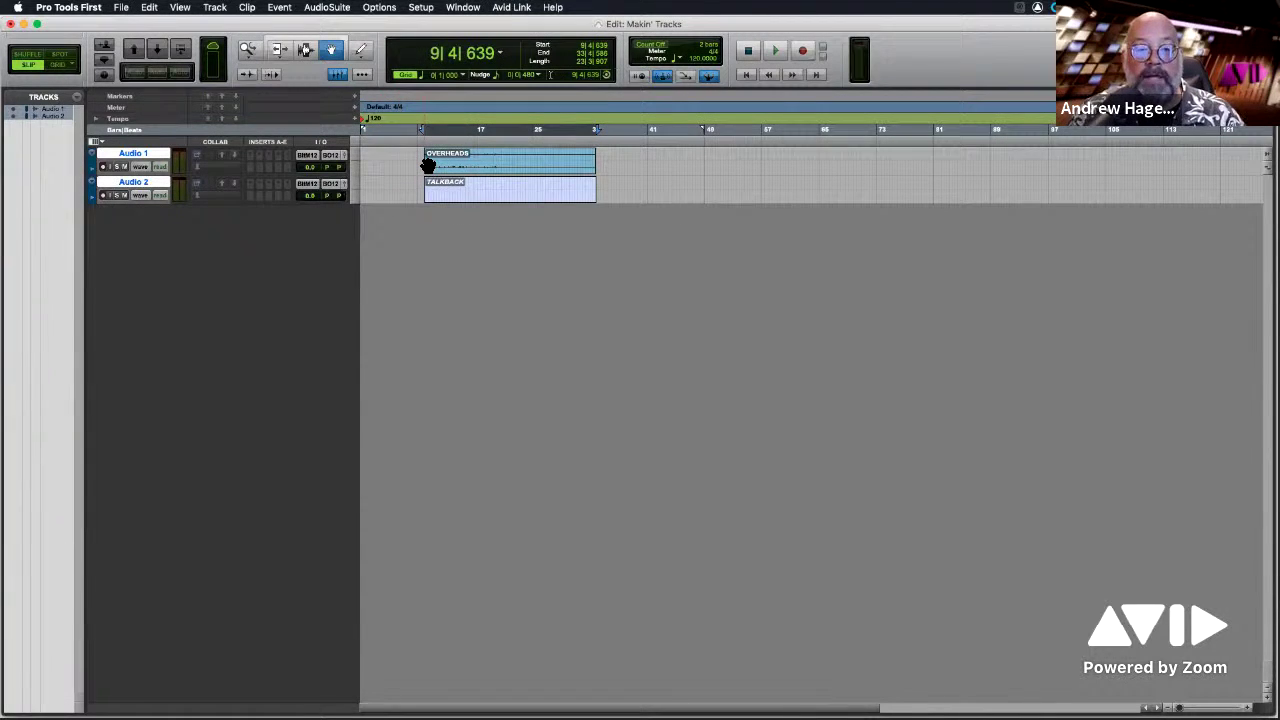
click(428, 165)
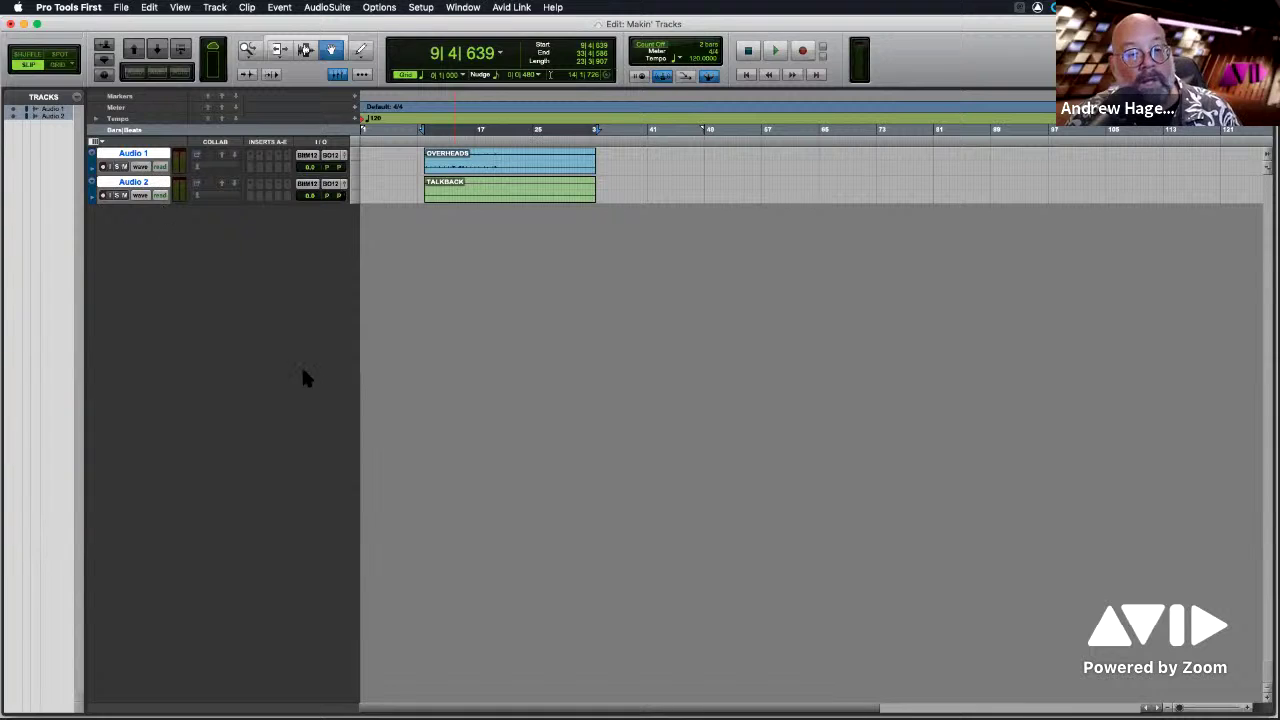
Rename the track Audio 1 as OH and the track Audio 2 as TB.
double_click(128, 154)
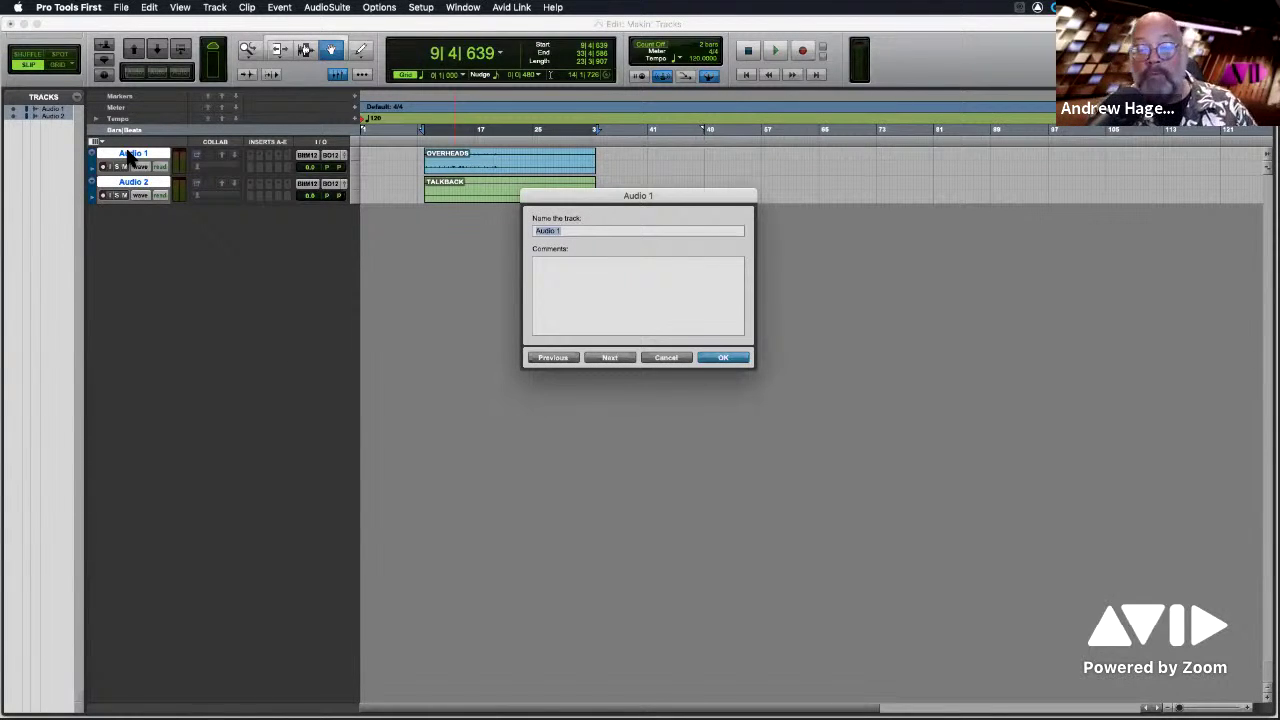
text(OH)
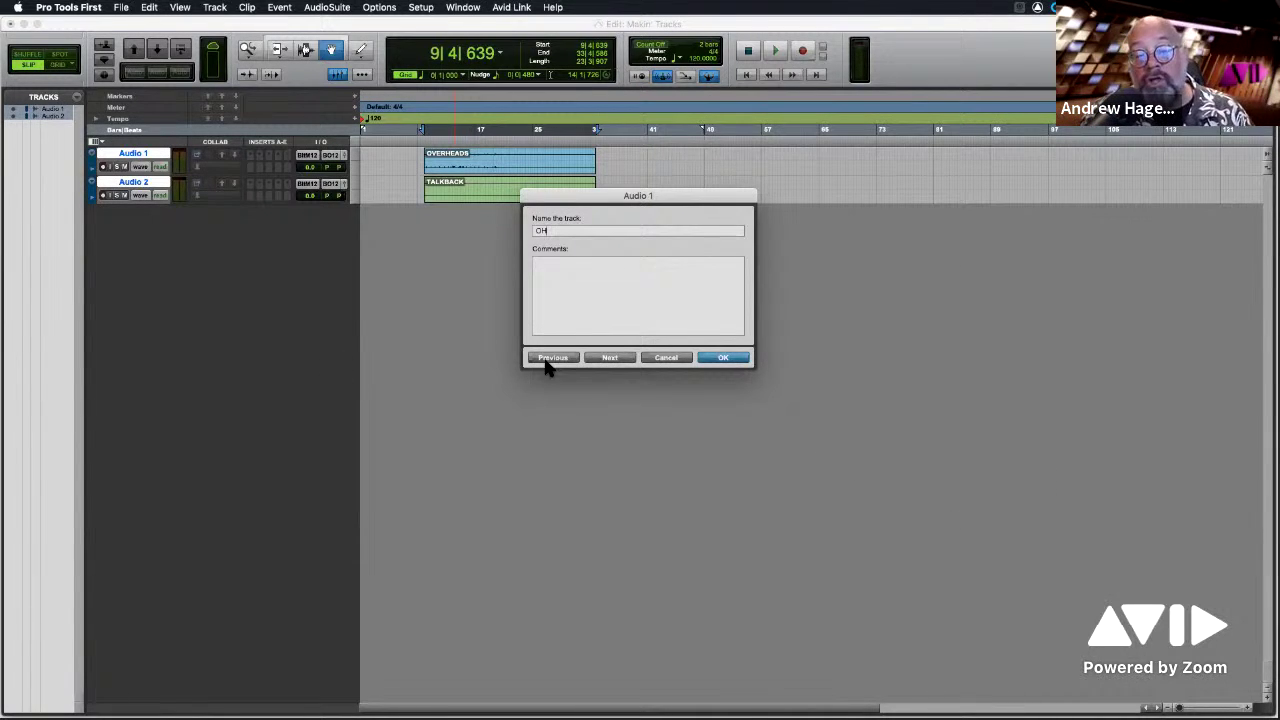
click(612, 358)
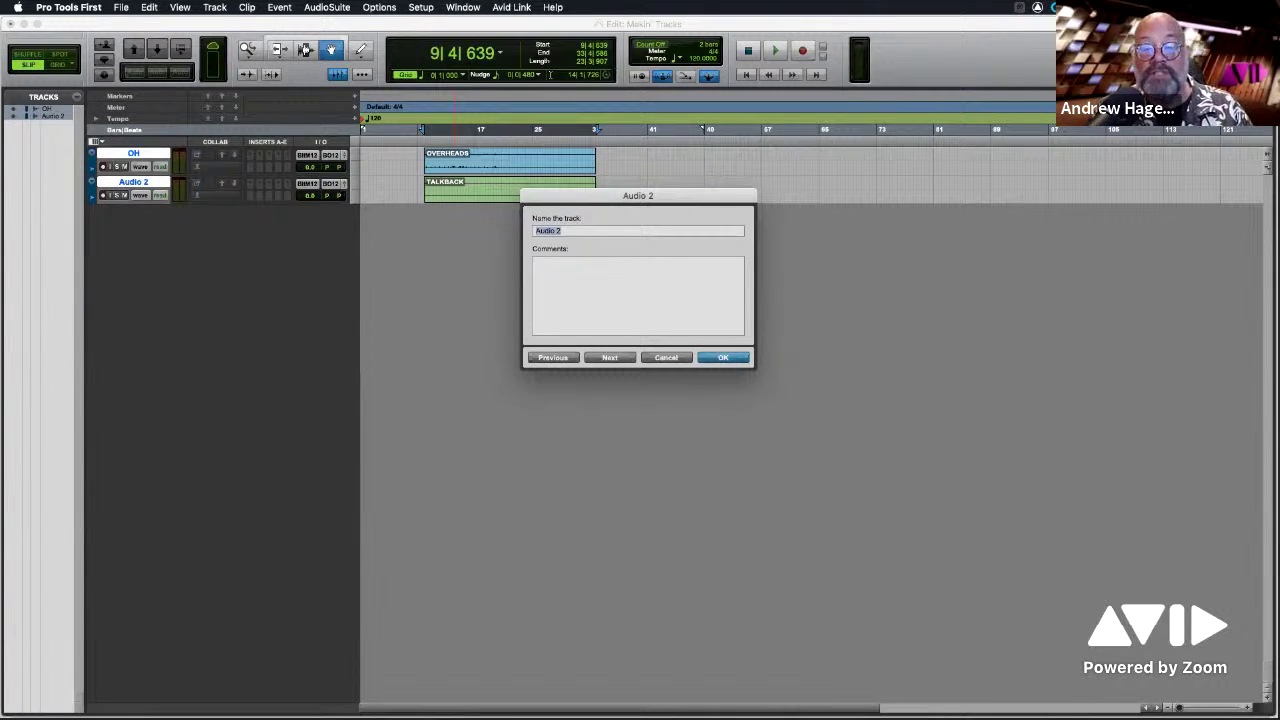
text(TB)
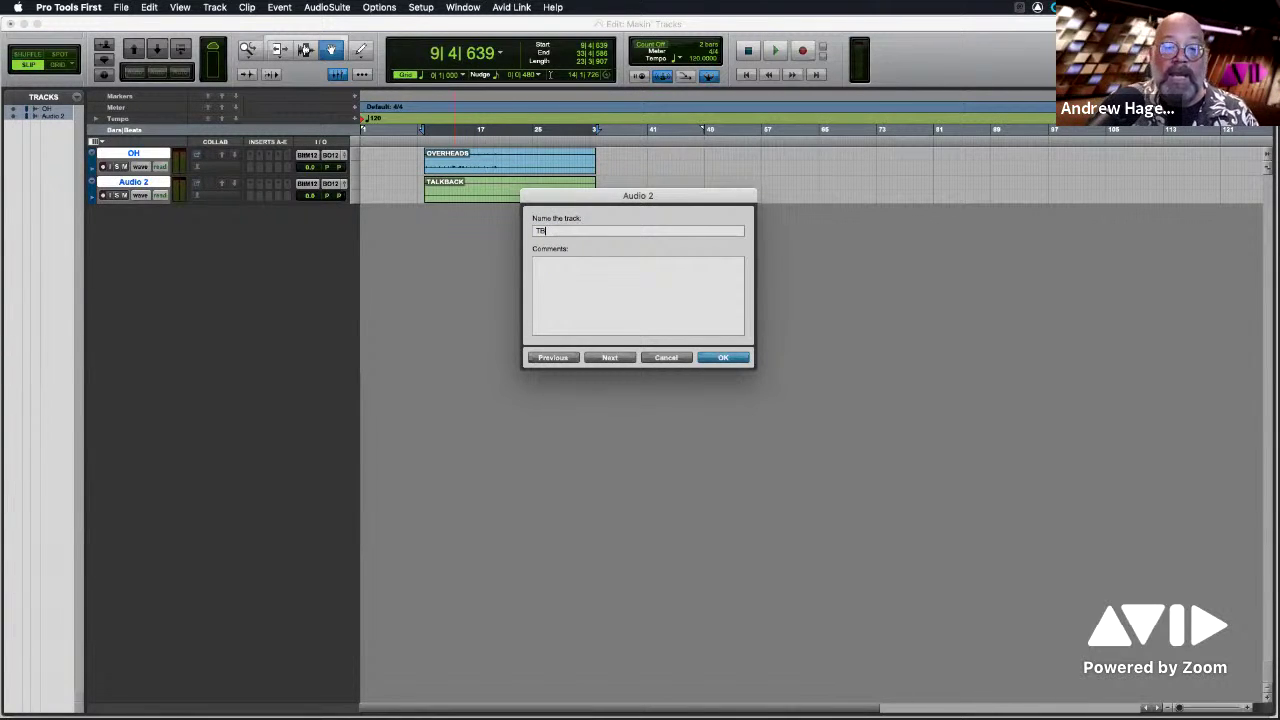
key(Return)
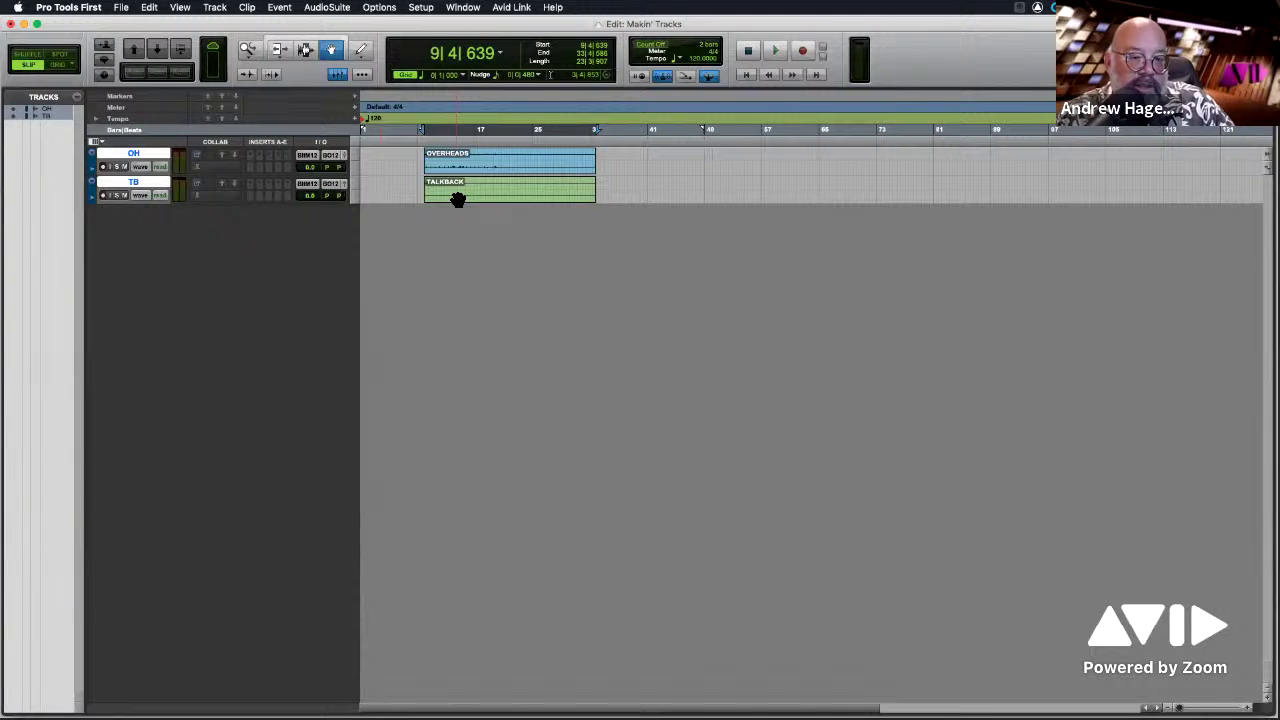
Move the TALKBACK clip earlier to about 6|3|636 and try the Shuffle and Grid edit modes before returning to Slip mode.
drag(457, 198, 433, 200)
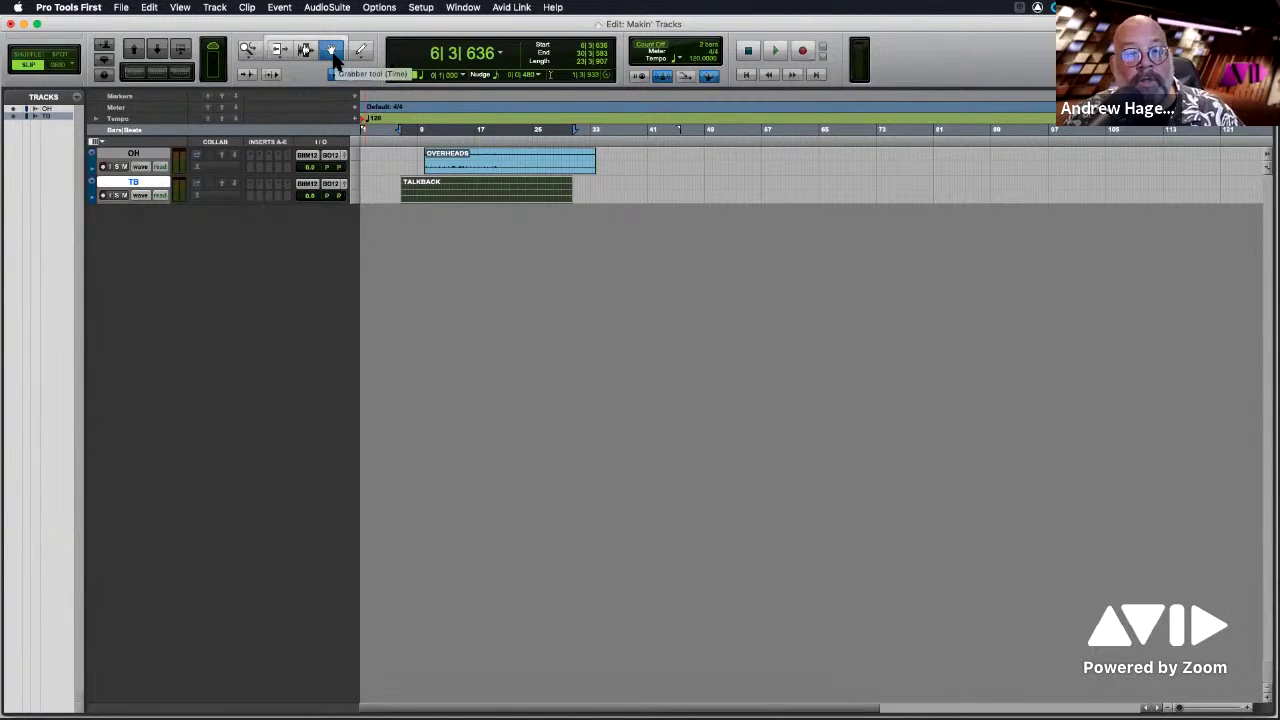
click(28, 56)
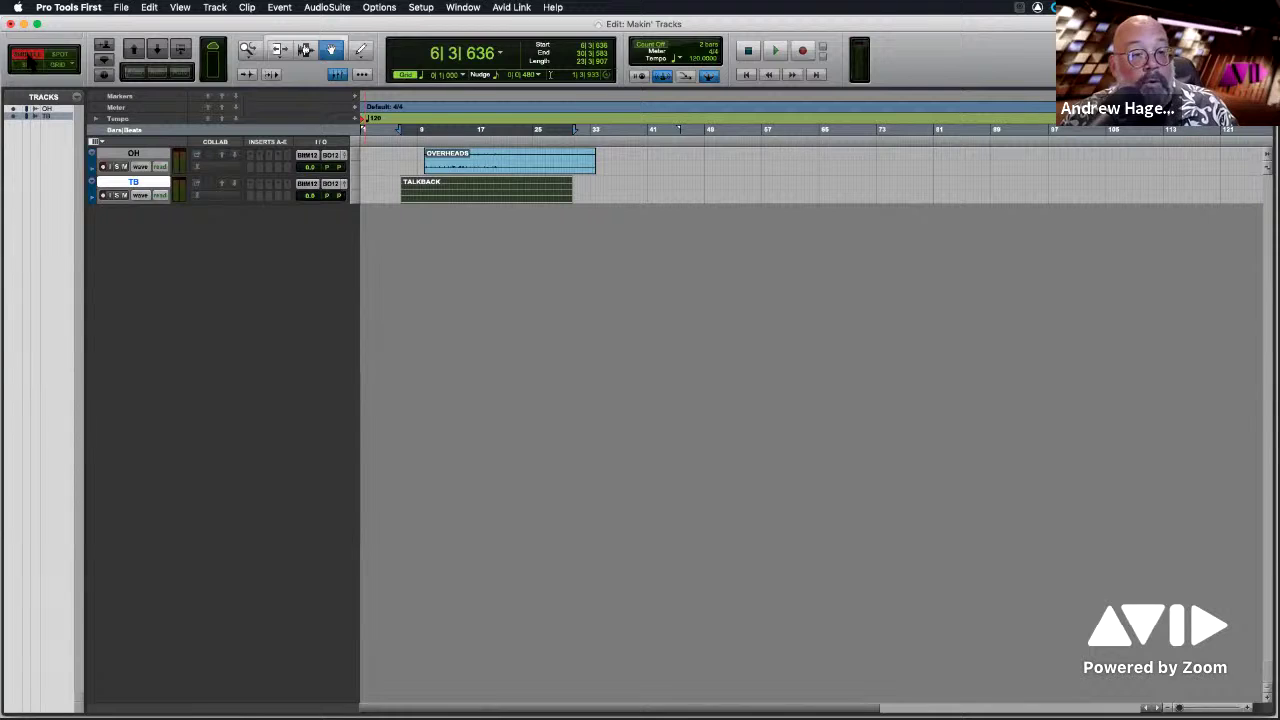
click(30, 65)
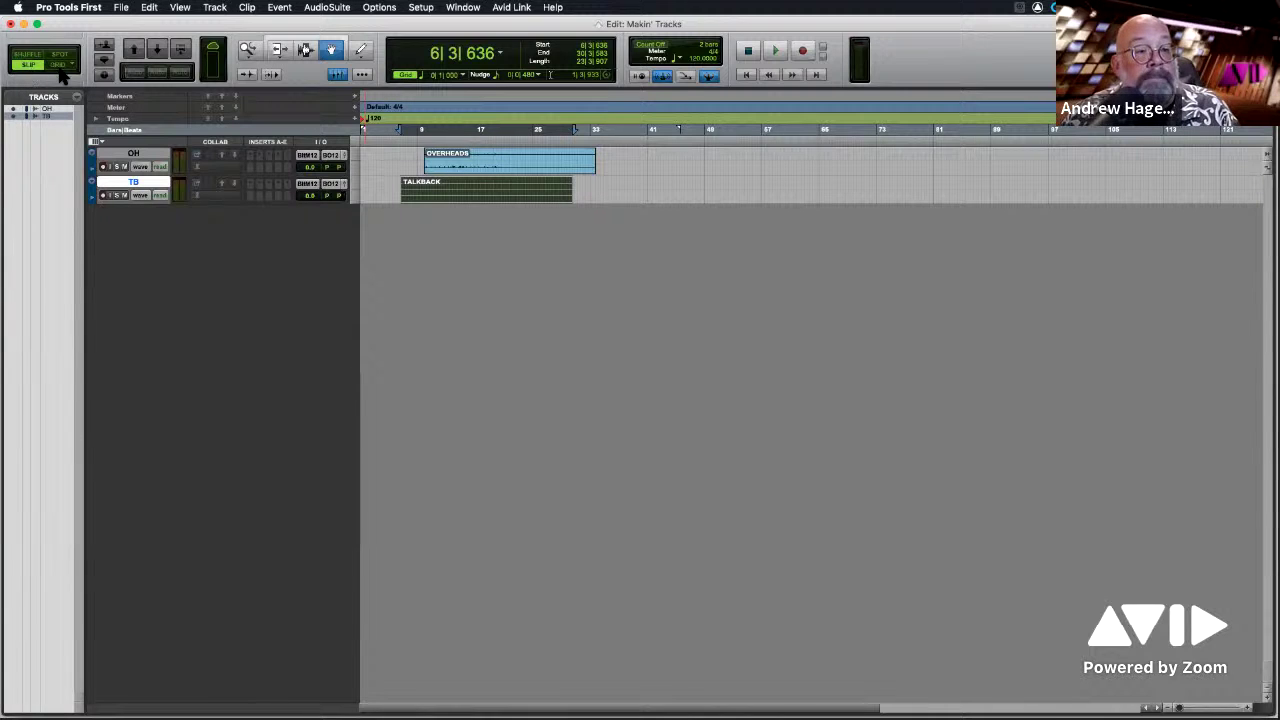
click(60, 64)
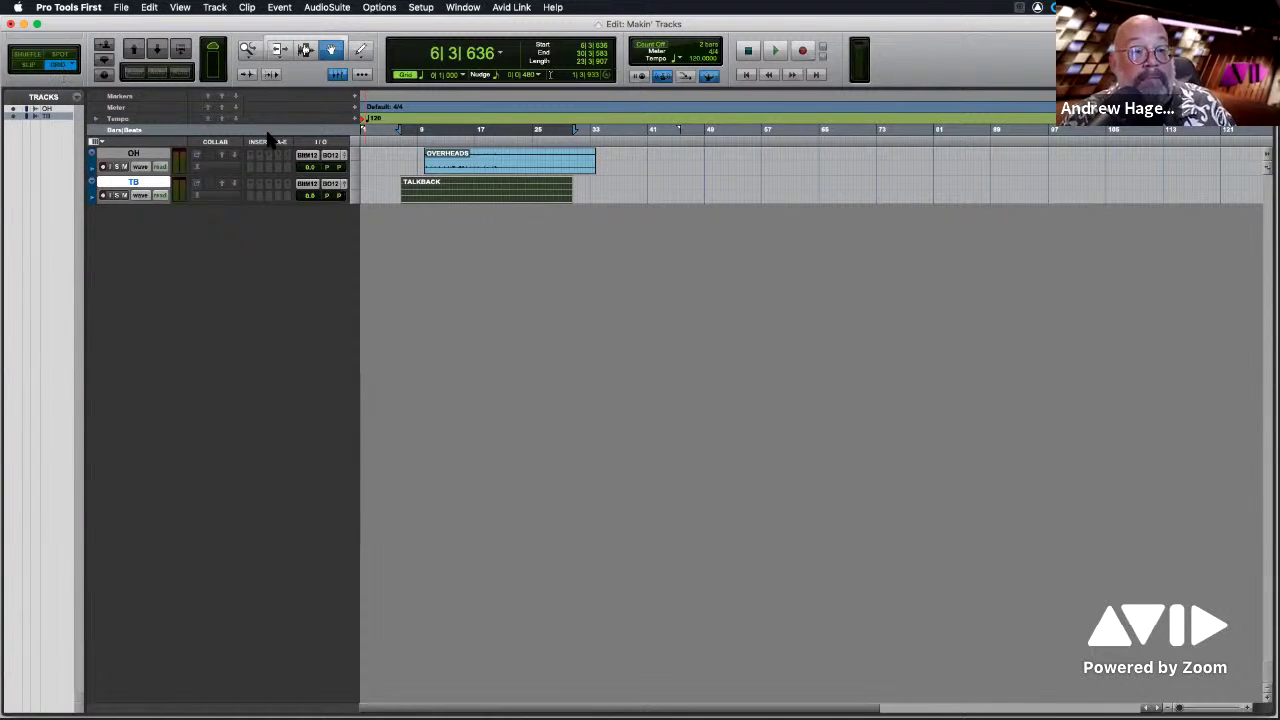
click(30, 64)
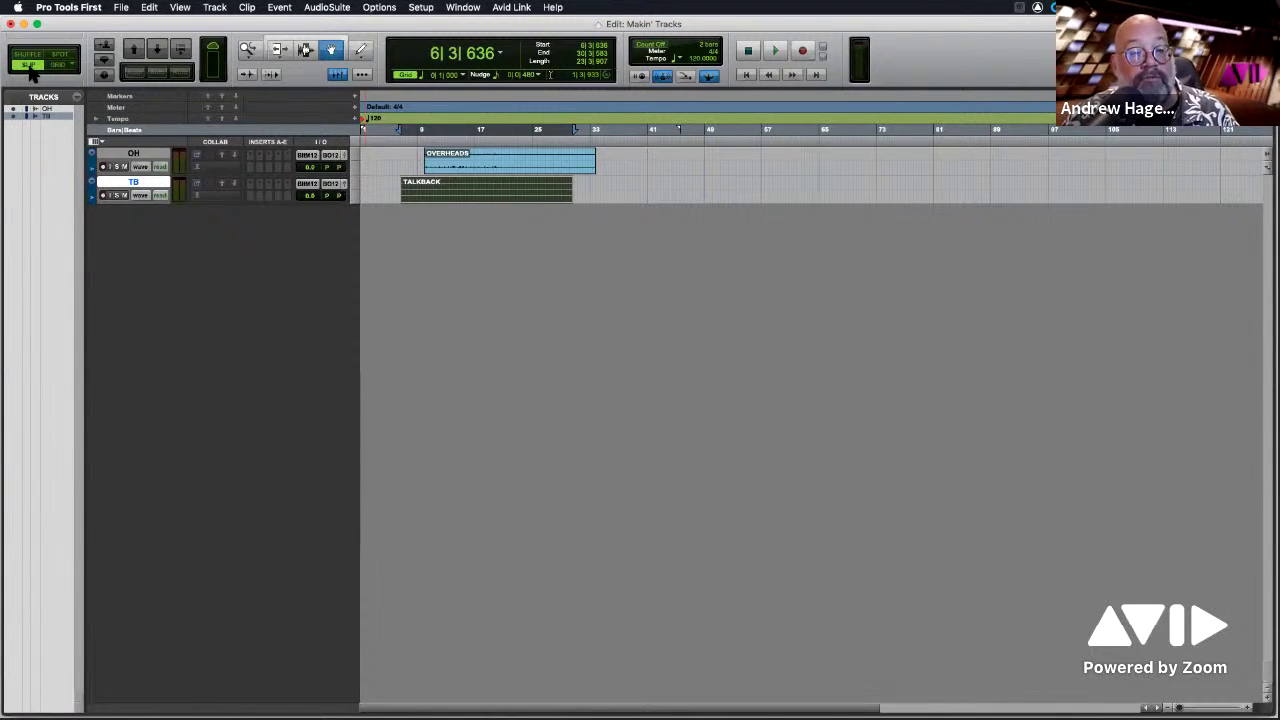
In Slip mode, move the OVERHEADS clip to about bar 21 and the TALKBACK clip to about 21|4|925.
drag(554, 174, 597, 172)
drag(515, 199, 706, 203)
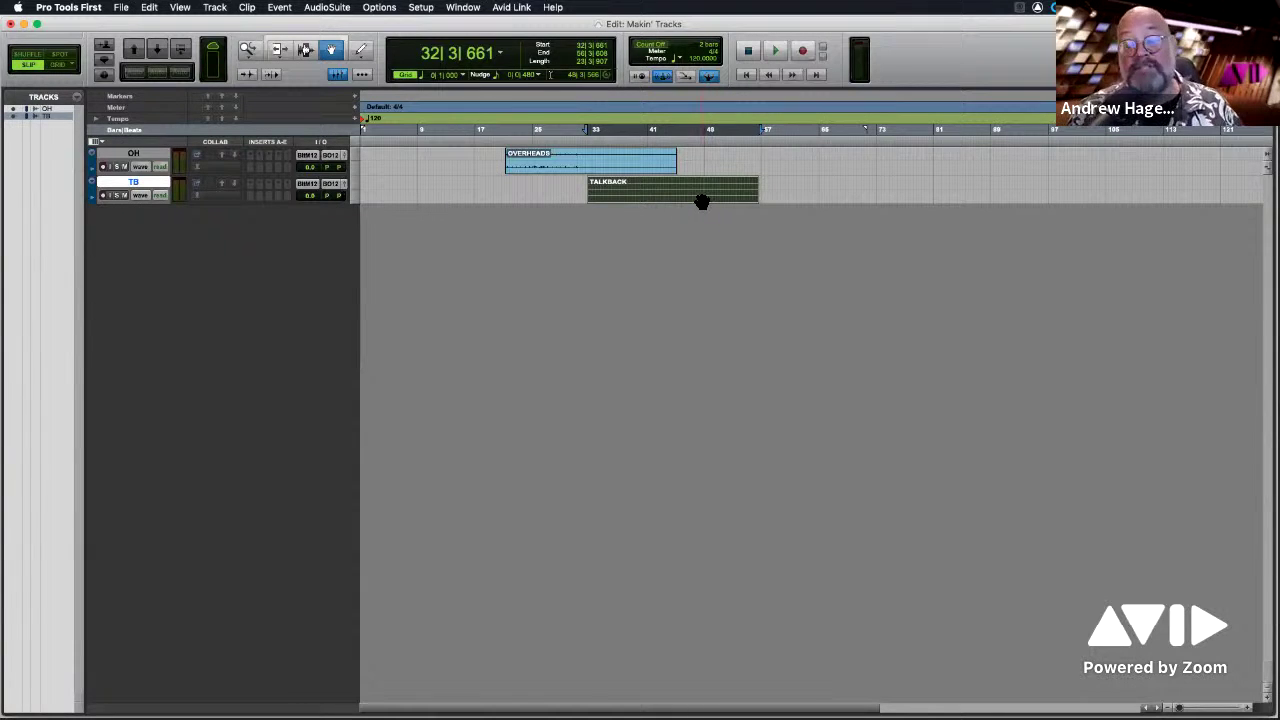
drag(702, 202, 634, 200)
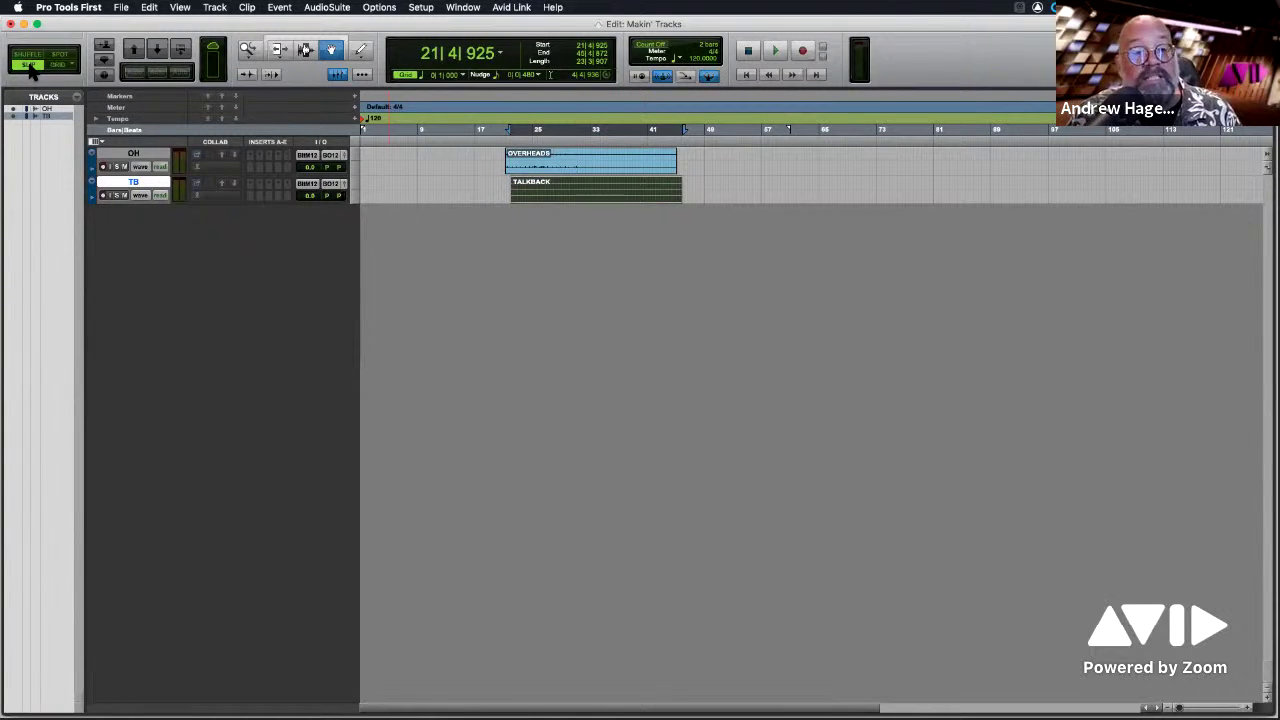
In Grid mode with a grid value of 1 bar, move the OVERHEADS and TALKBACK clips to 9|1|000.
click(60, 66)
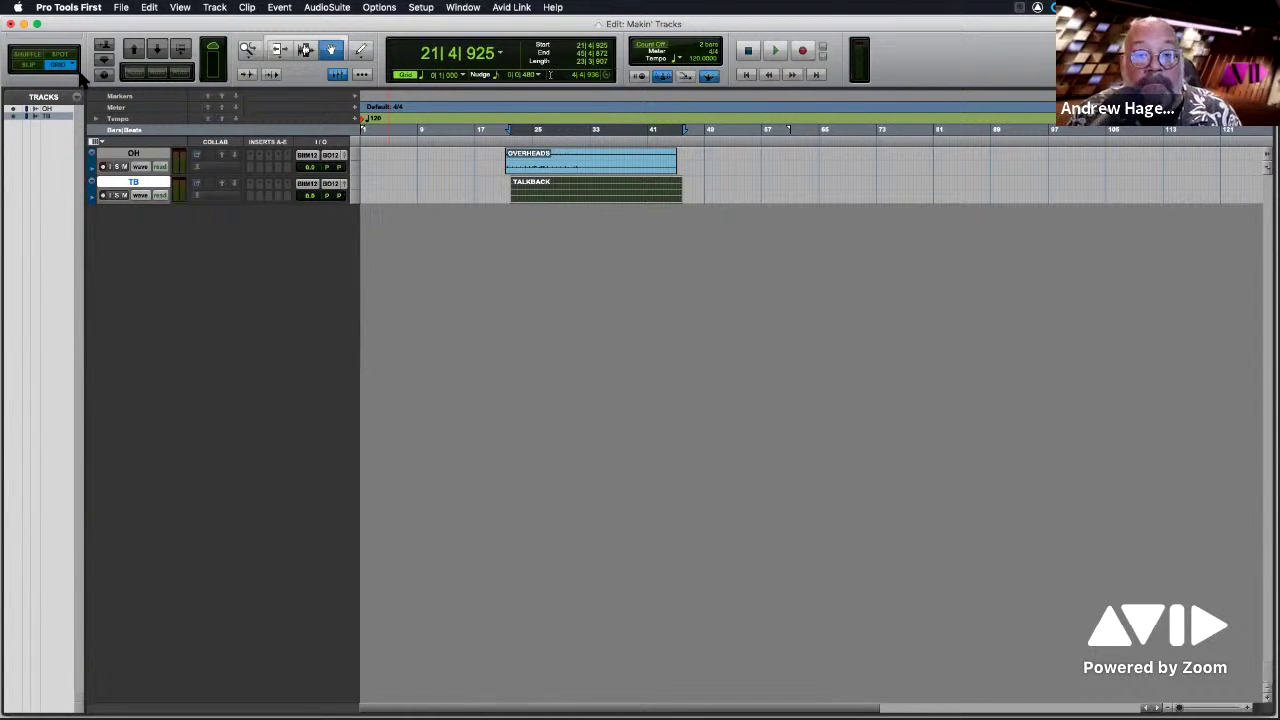
click(468, 80)
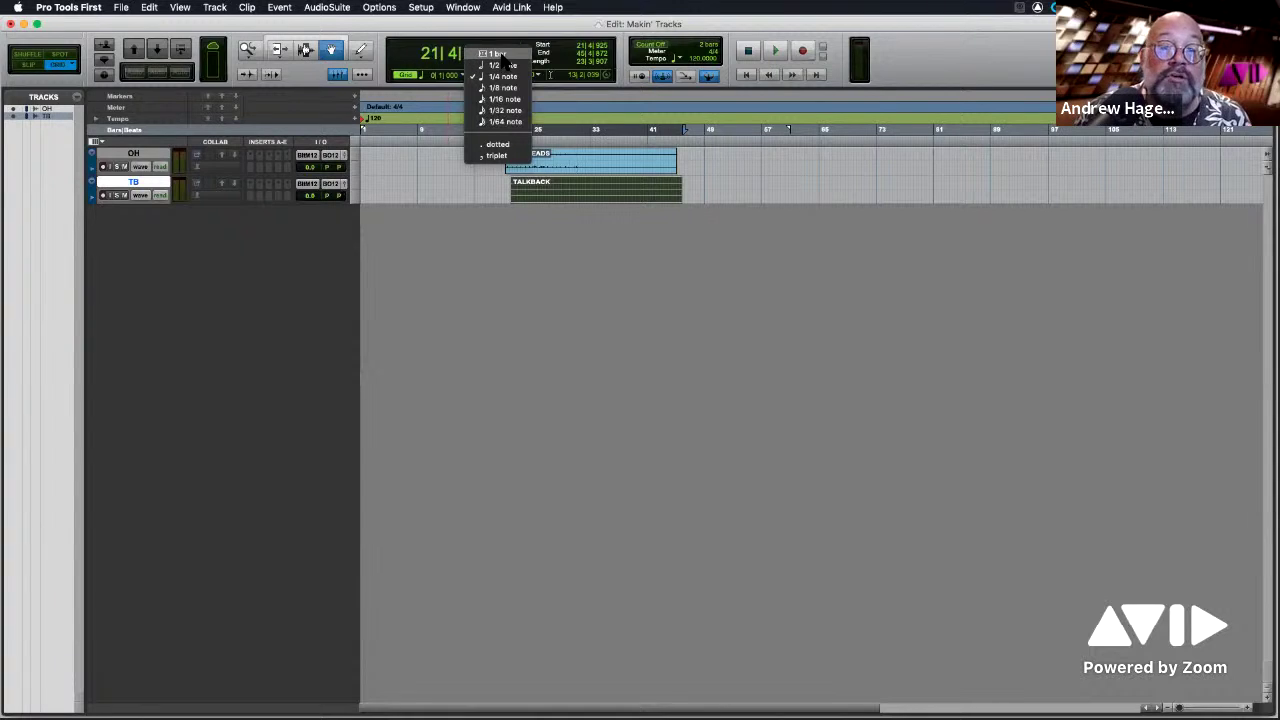
click(500, 54)
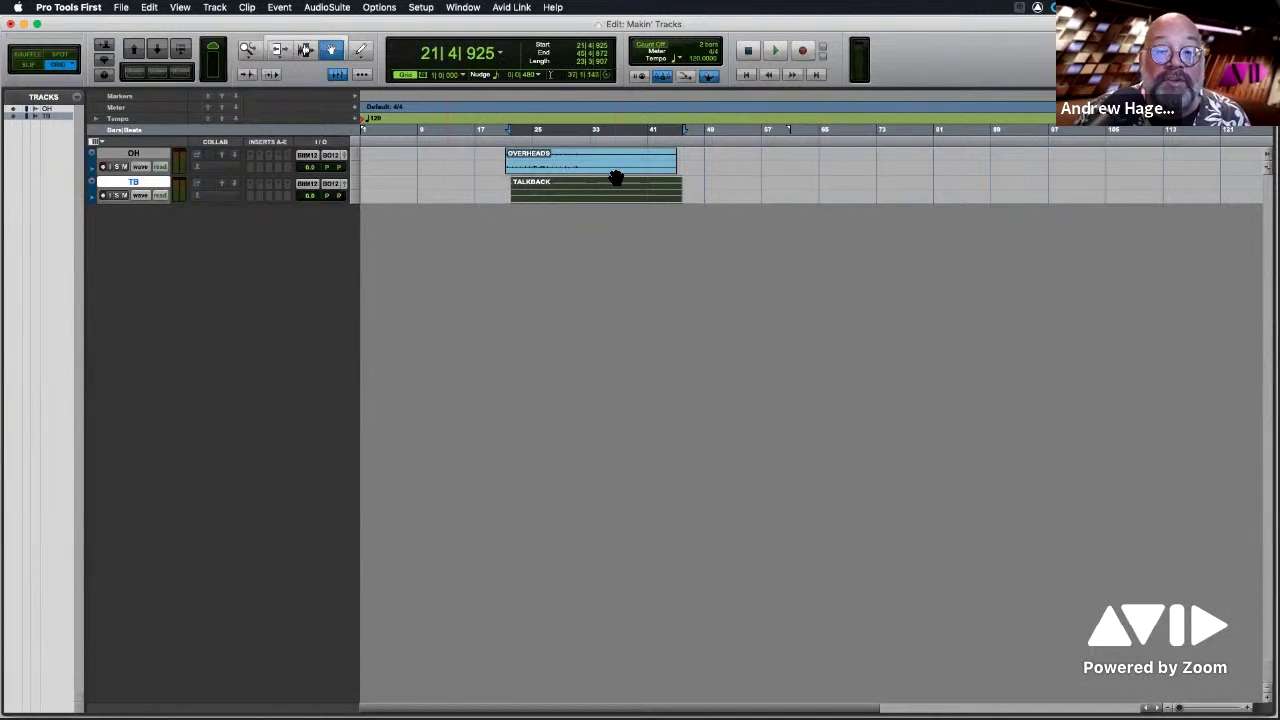
drag(615, 168, 530, 168)
drag(606, 197, 504, 204)
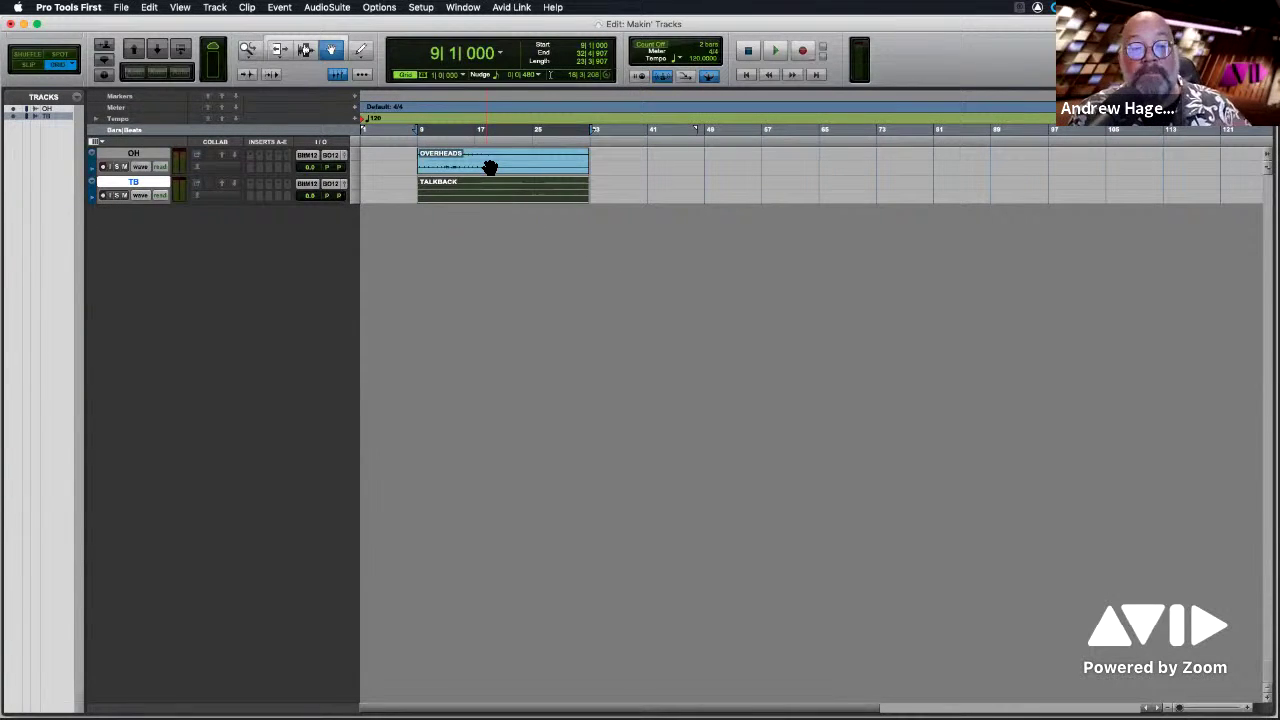
In Spot mode, open the Spot Dialog for the OVERHEADS clip, switch its time scale to Min:Secs, and cancel.
click(62, 56)
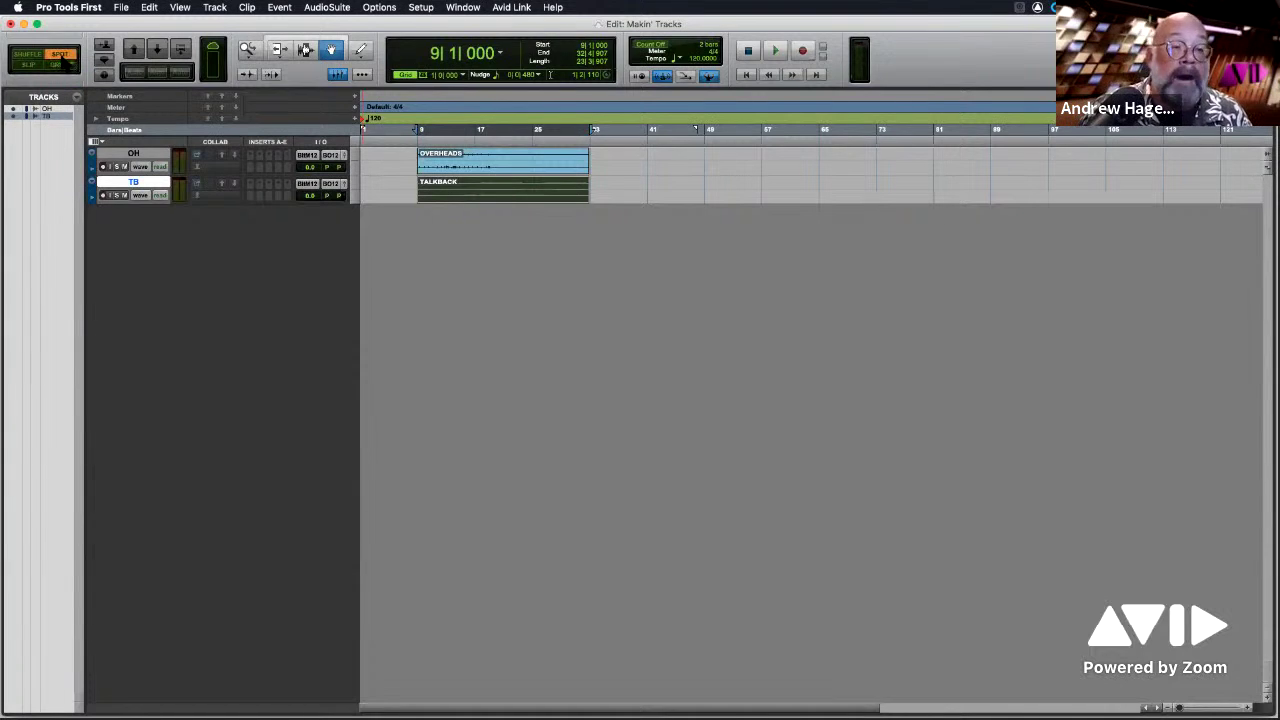
click(485, 172)
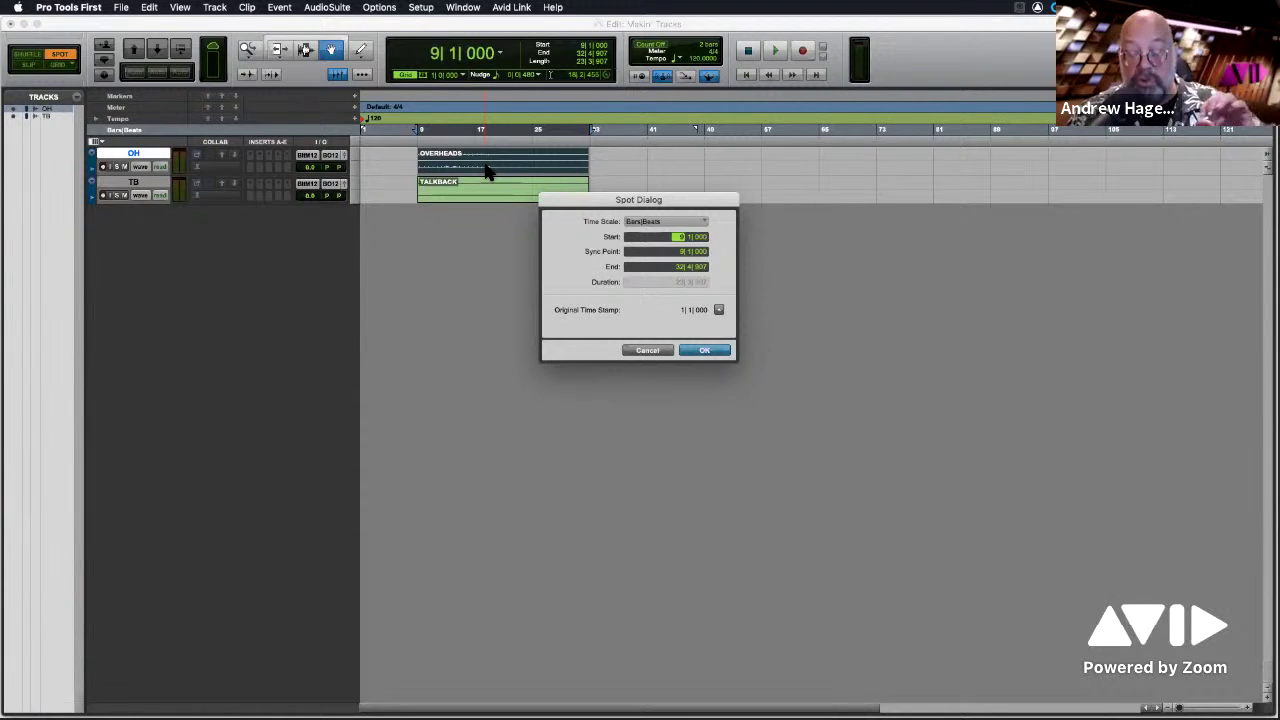
click(652, 222)
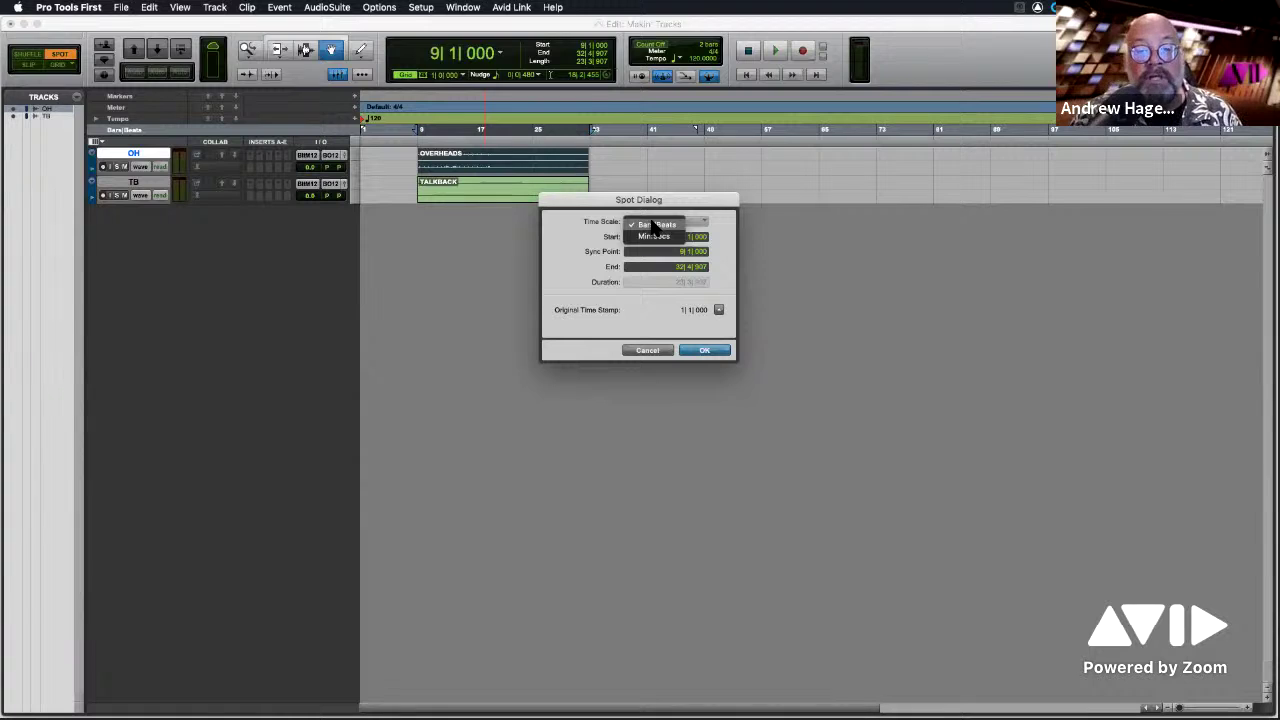
click(654, 236)
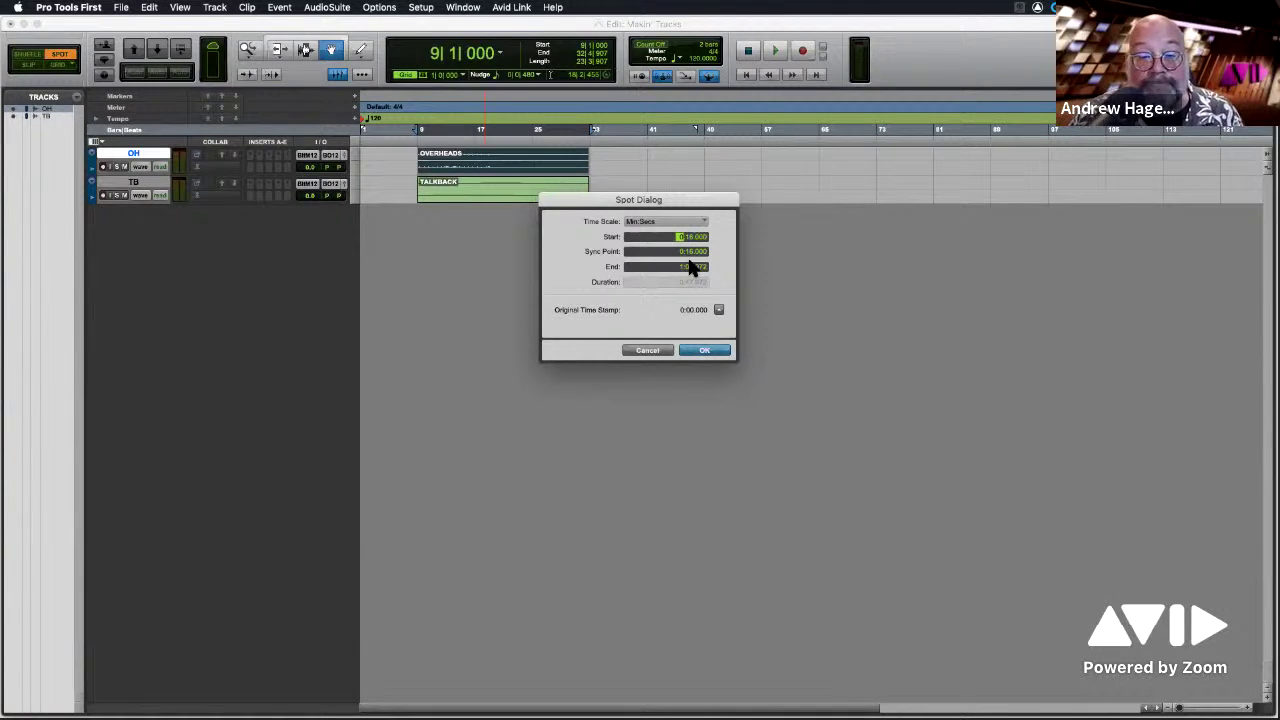
click(648, 351)
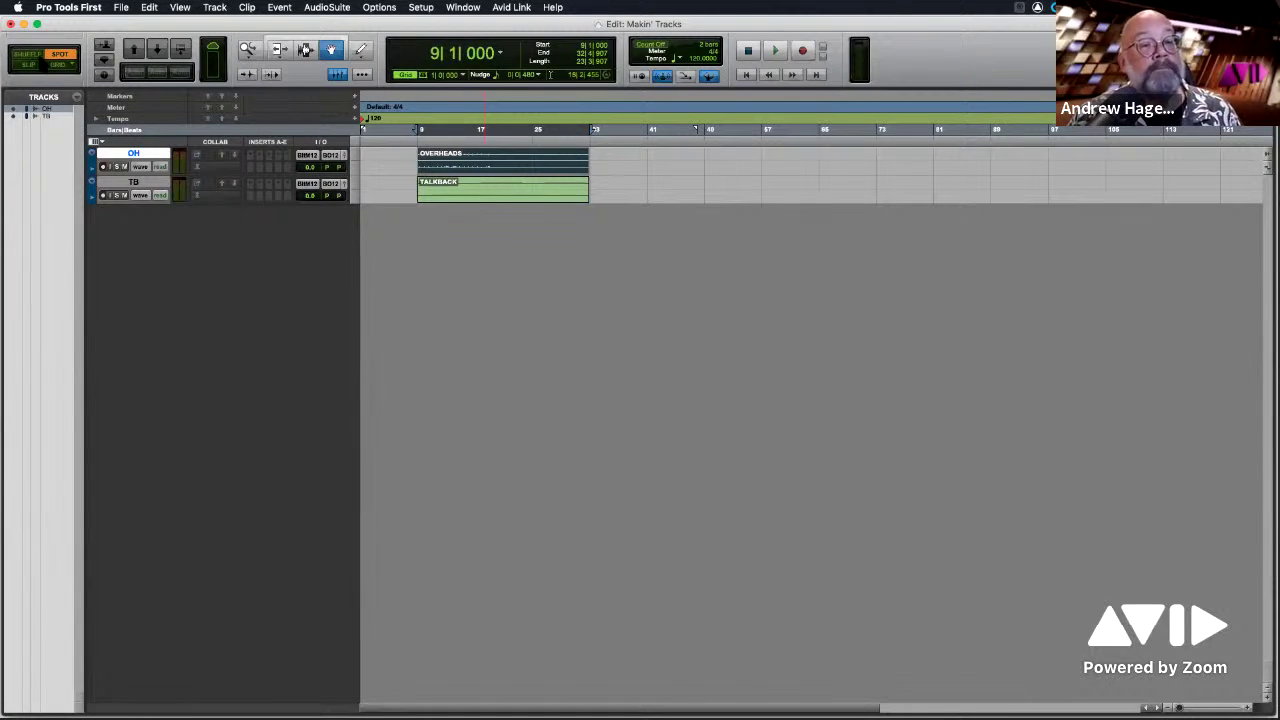
In Shuffle mode, move the OVERHEADS and TALKBACK clips to the session start at 1|1|000.
click(29, 60)
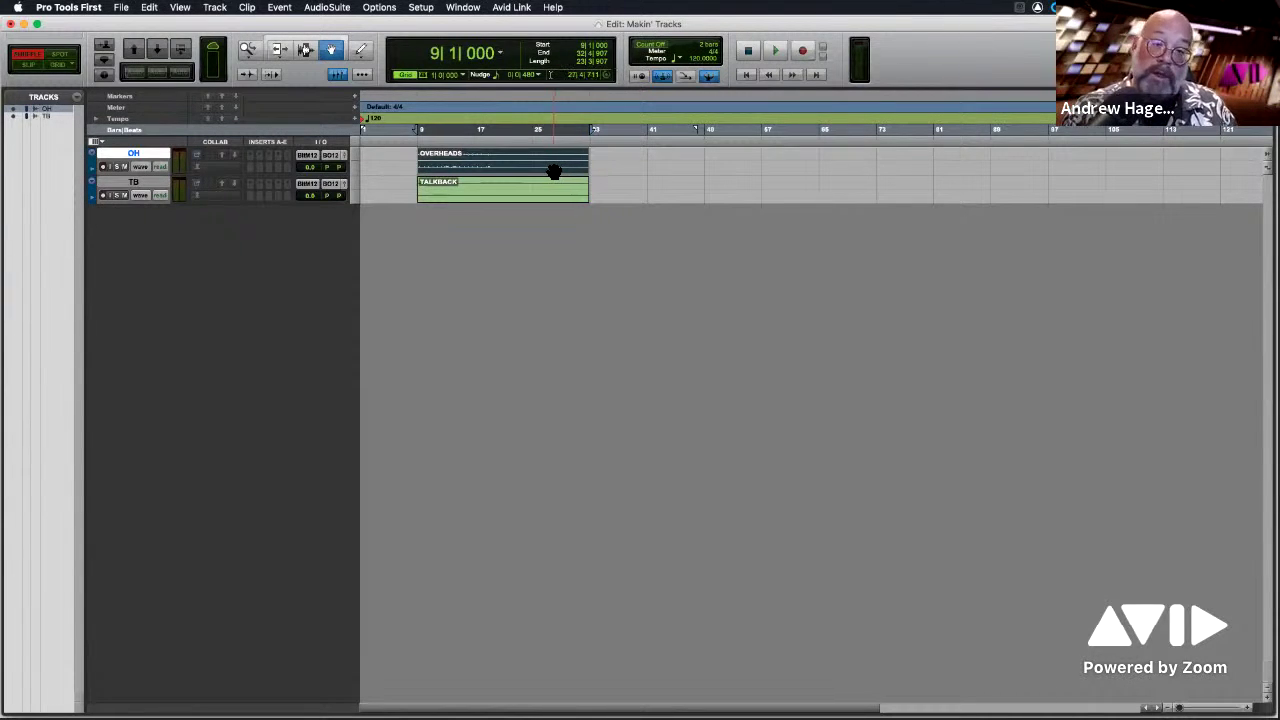
drag(390, 167, 386, 166)
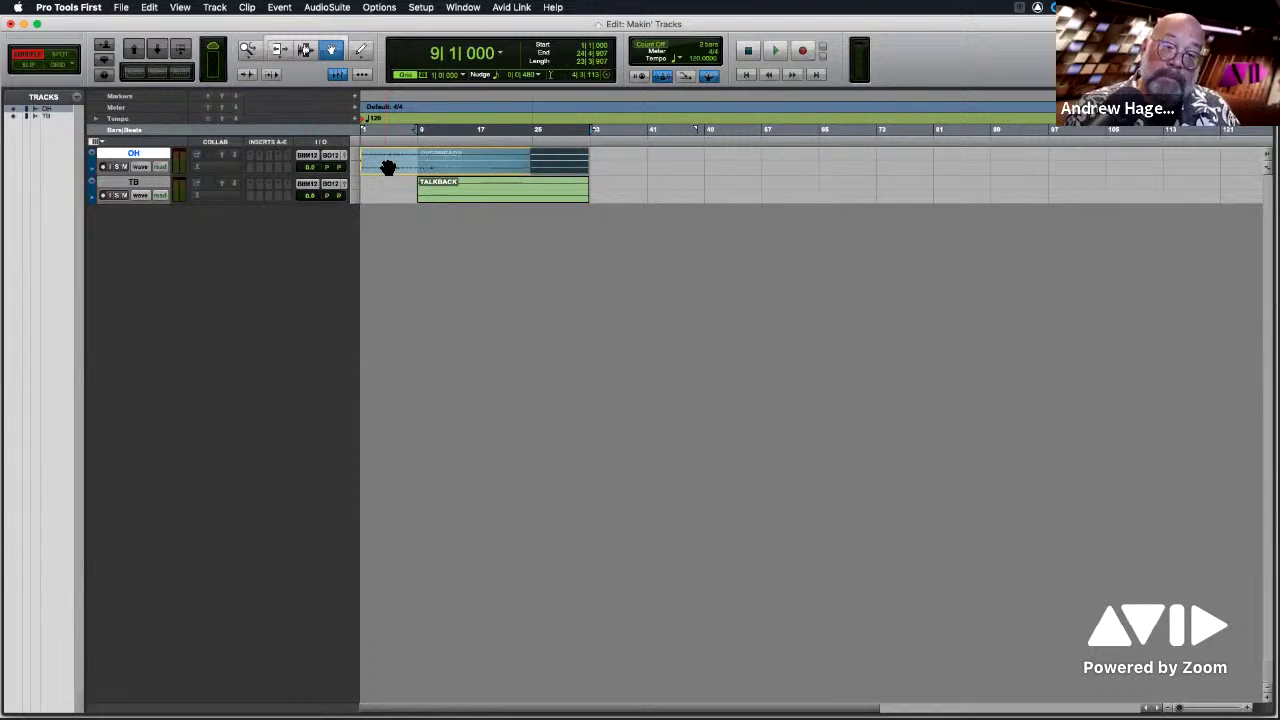
click(566, 200)
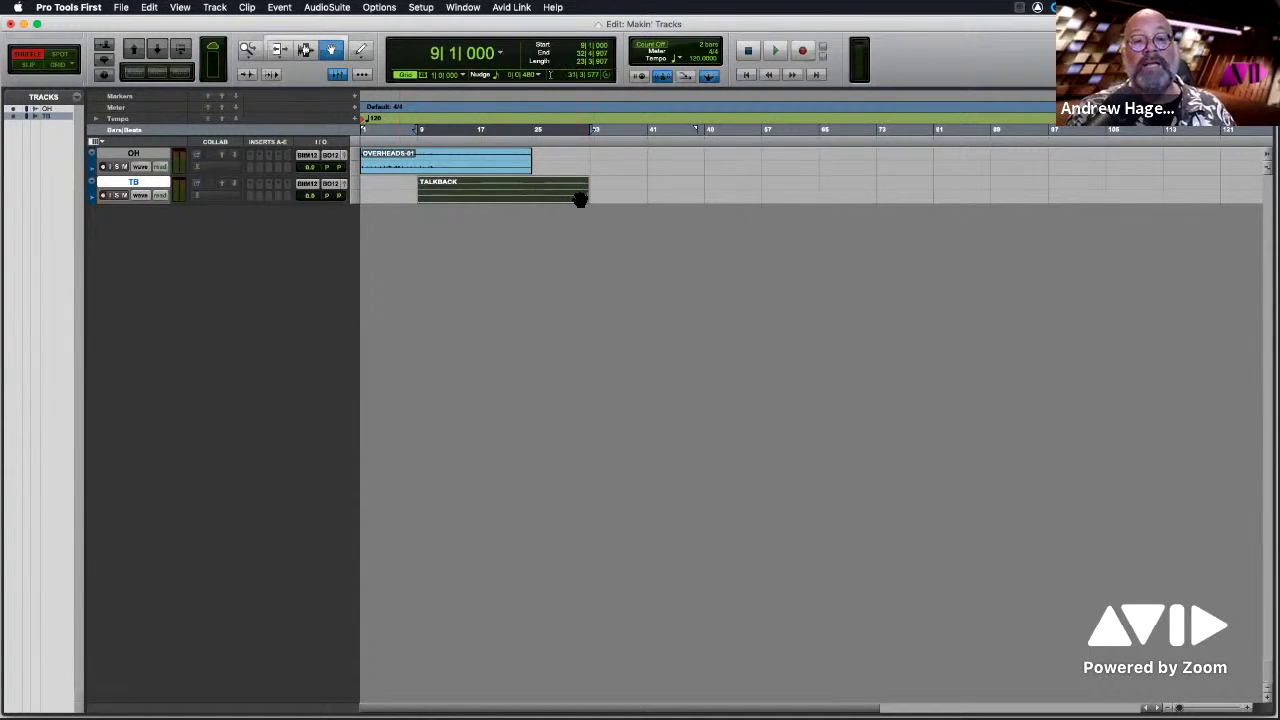
drag(434, 197, 372, 192)
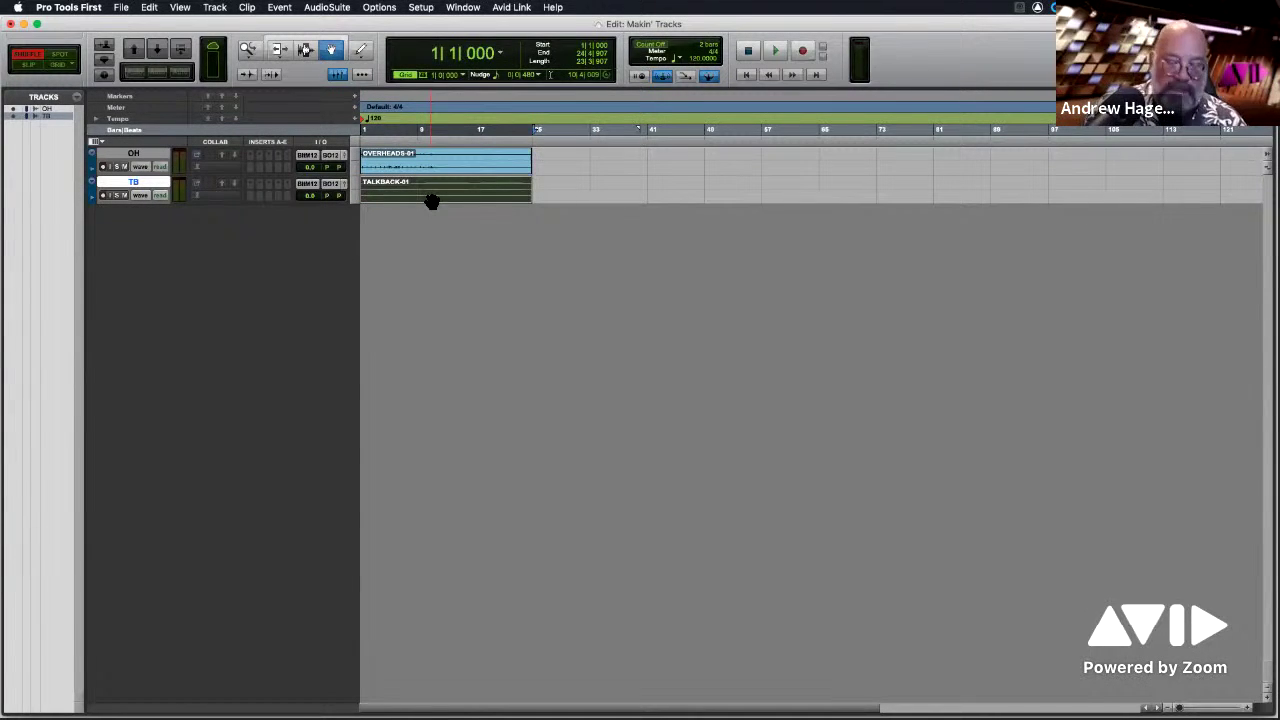
Try shuffling the TALKBACK clip onto the OH track directly after the OVERHEADS clip, and undo the move.
drag(436, 204, 726, 166)
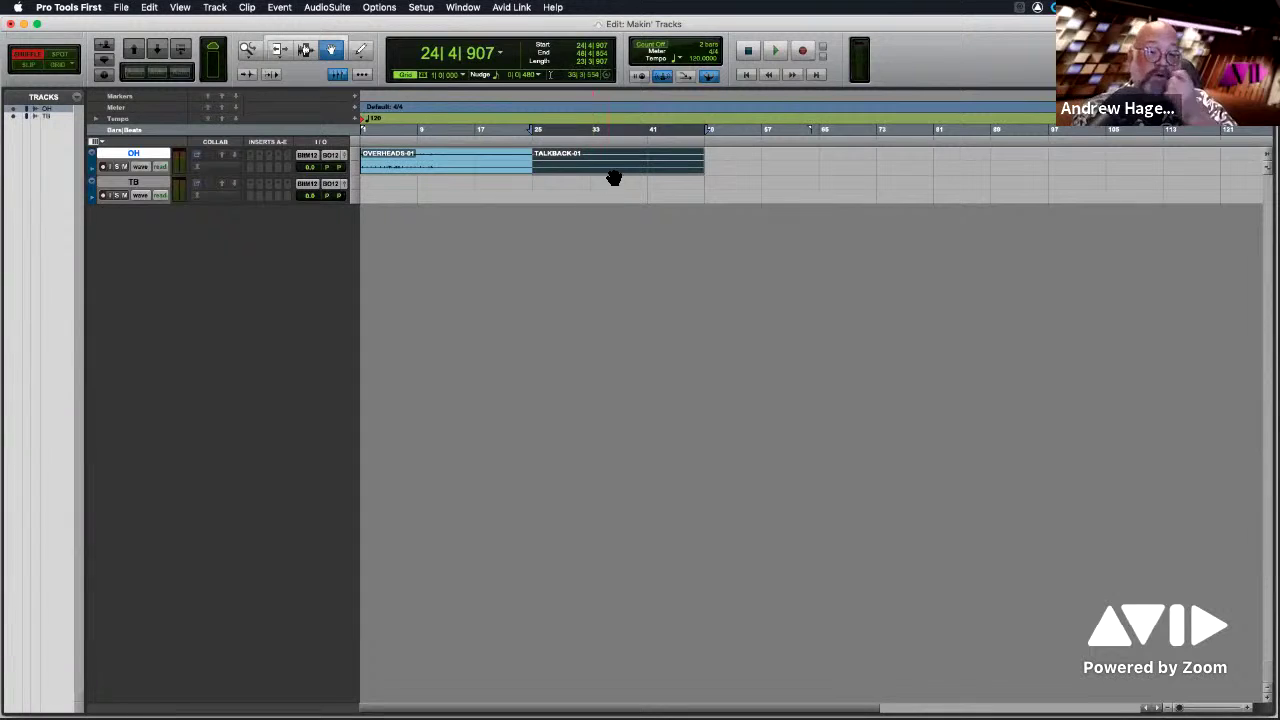
key(semicolon)
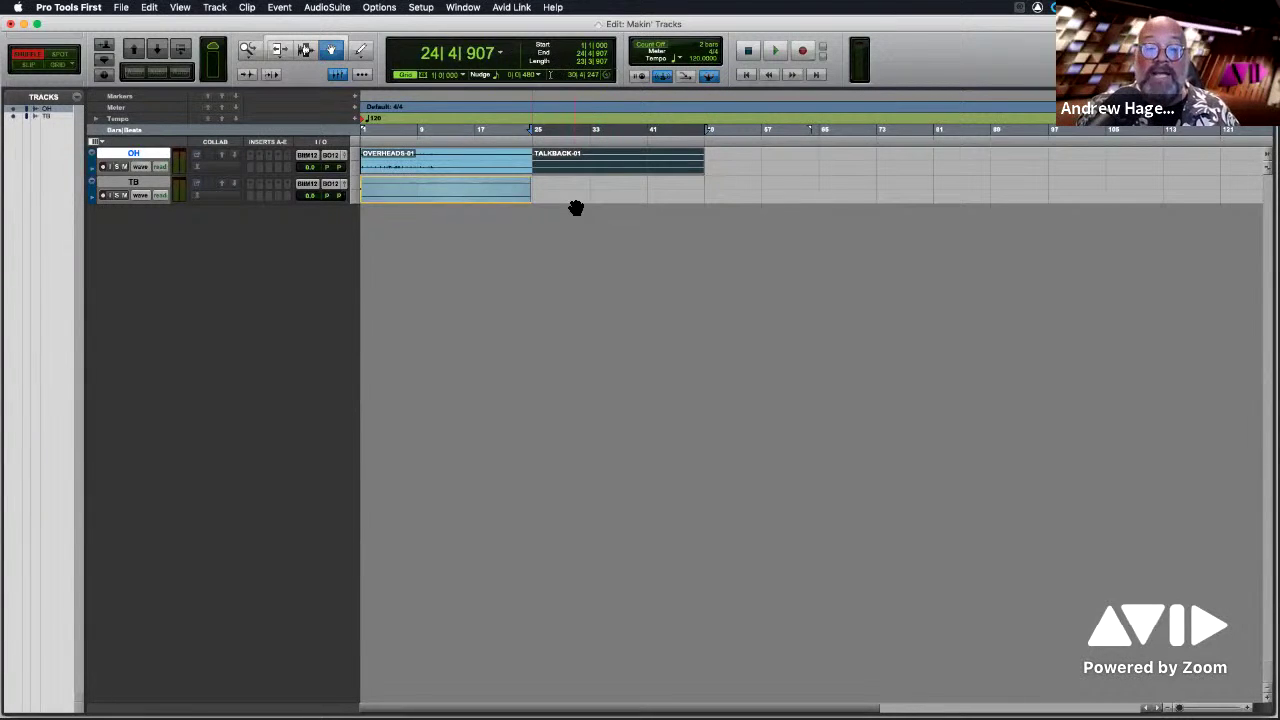
key(super+z)
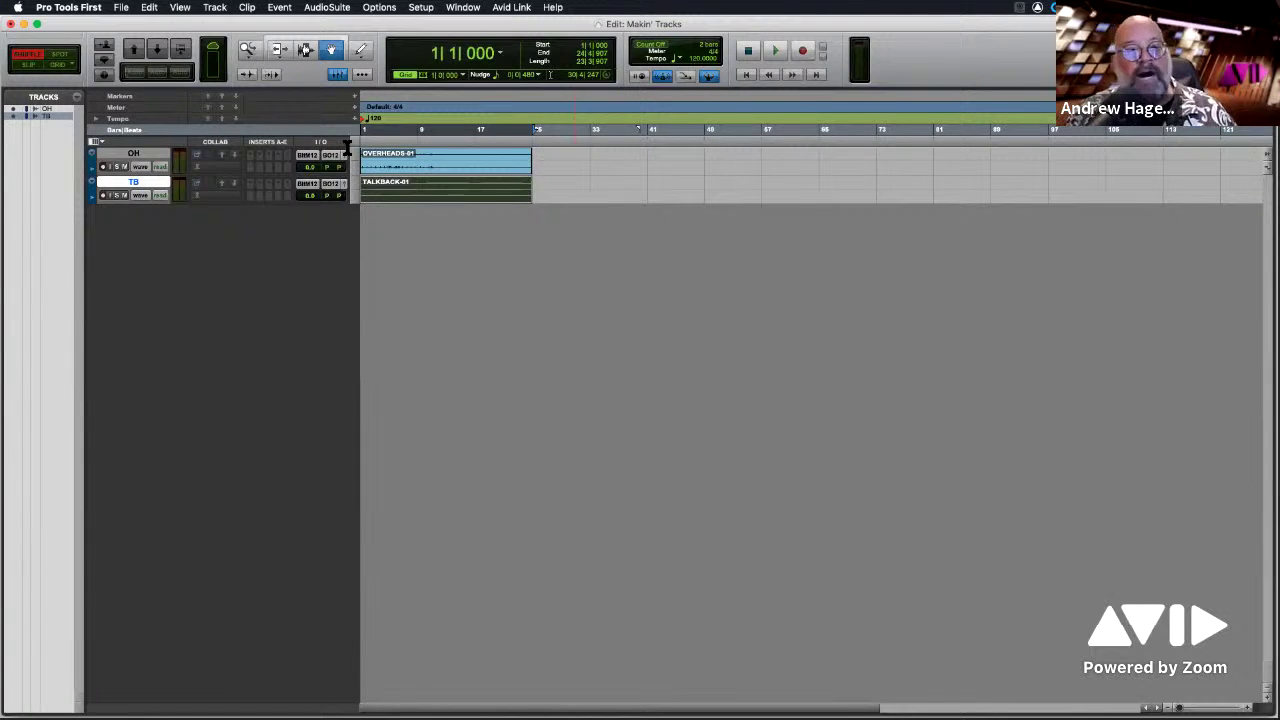
Start a new track and set its channel format to Stereo.
click(214, 8)
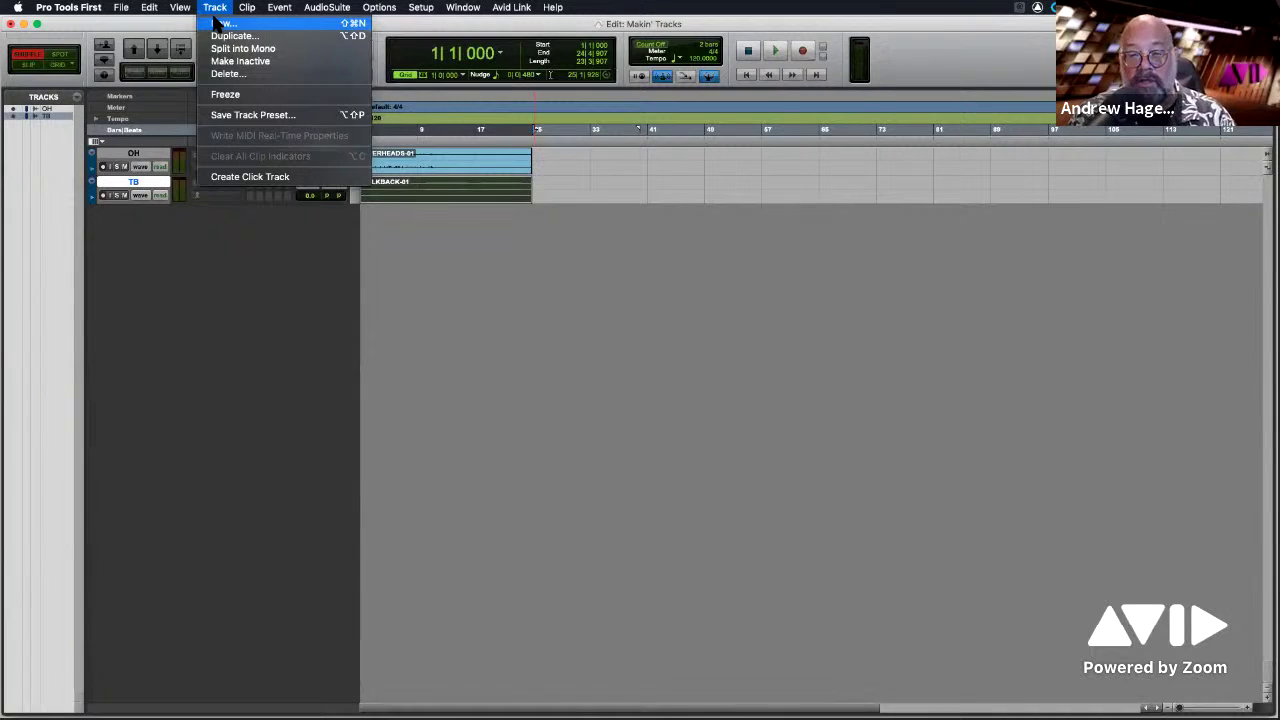
click(216, 22)
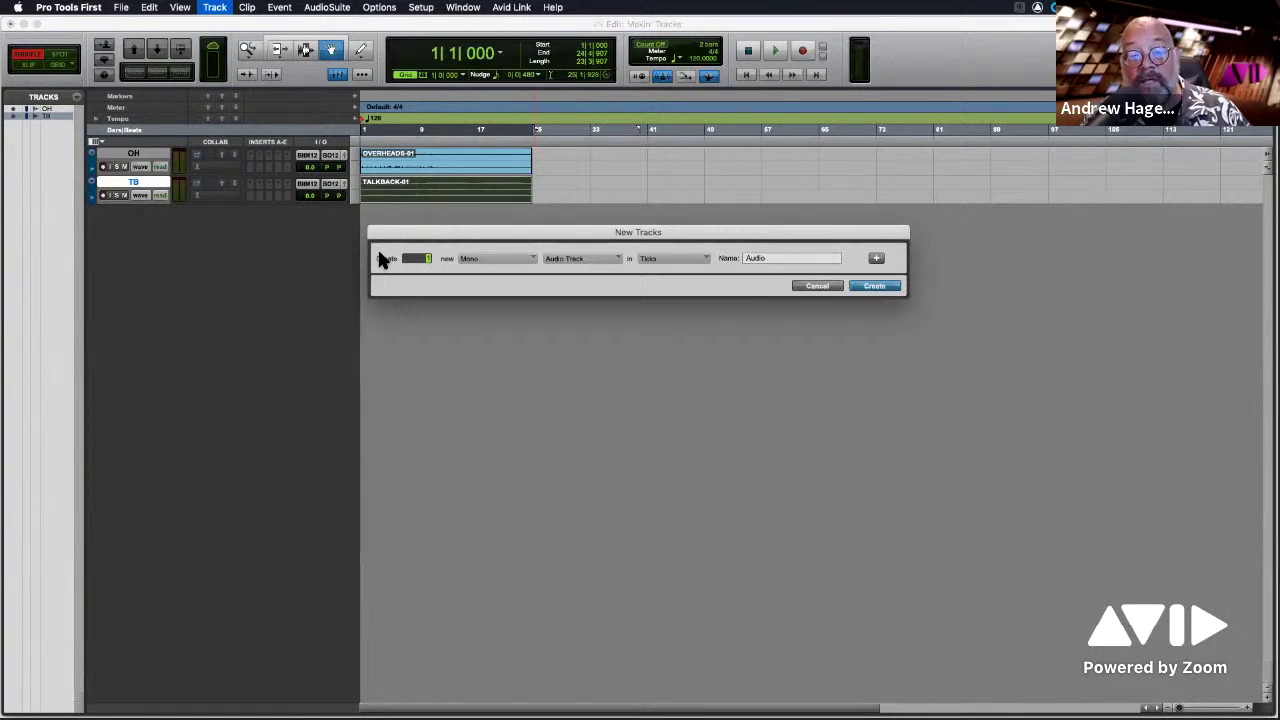
key(super+Left)
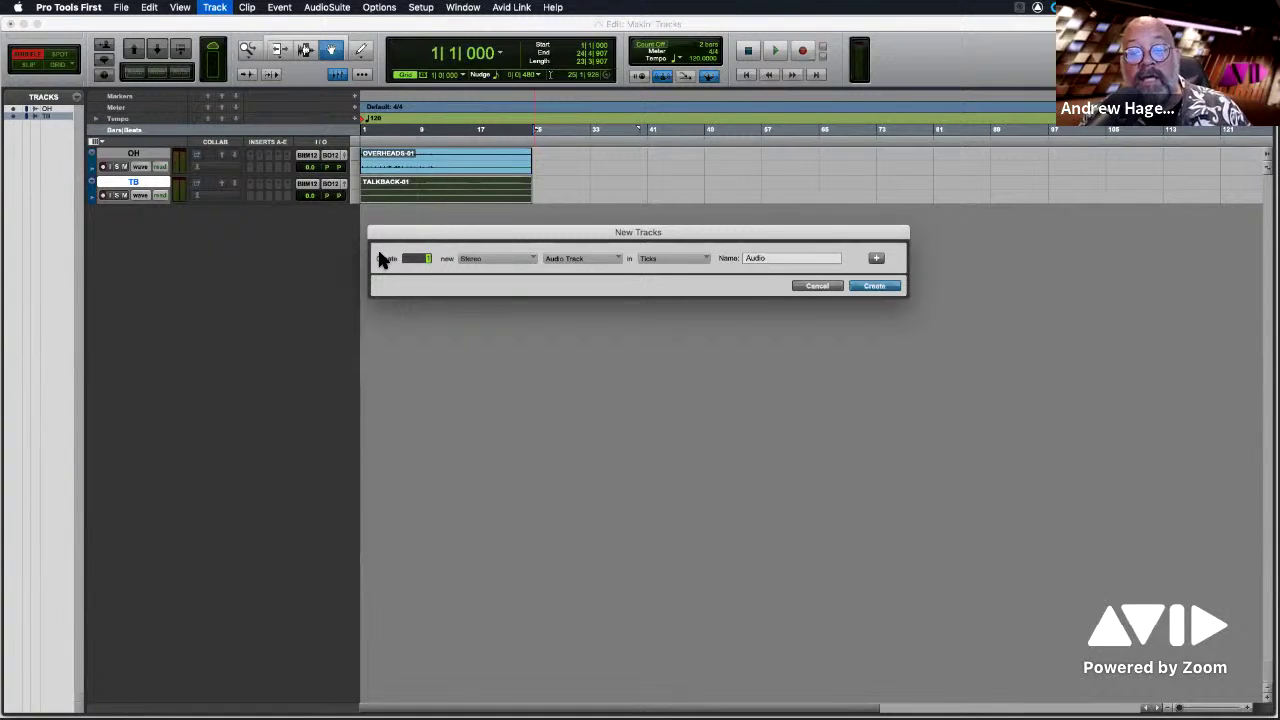
key(super+Left)
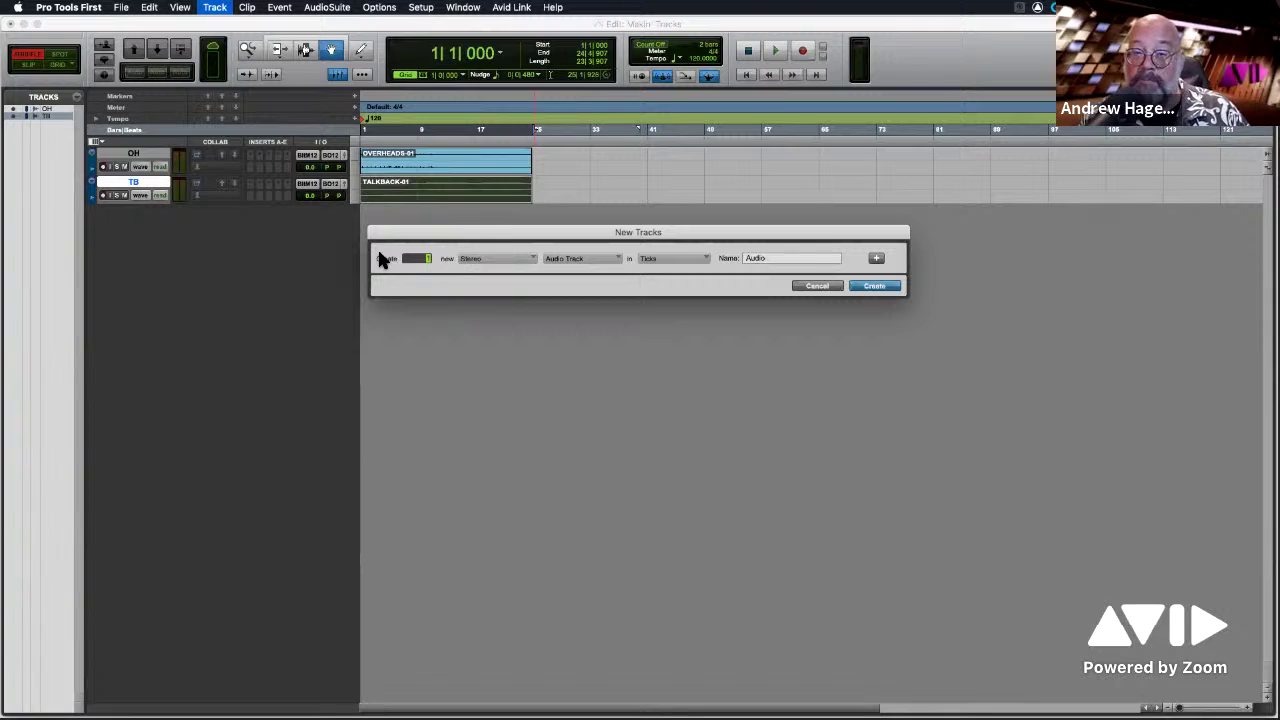
key(super+Left)
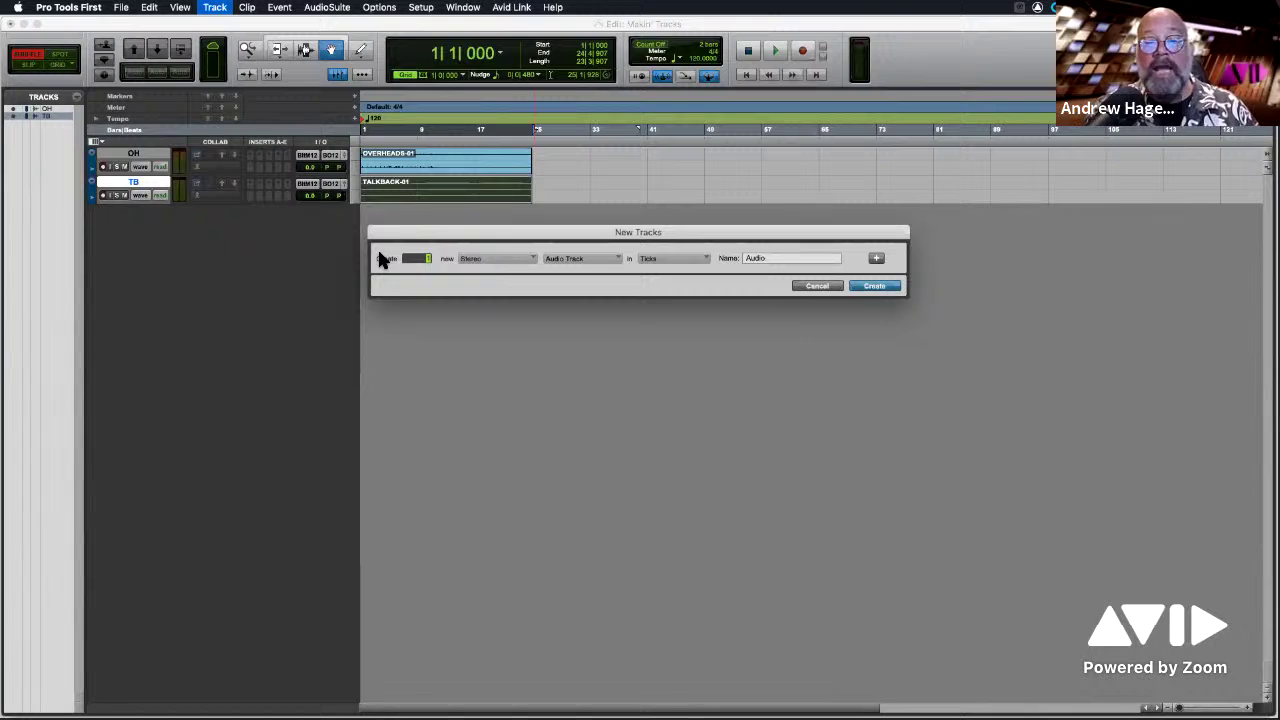
Cycle the new track's type through Aux Input, Master Fader, MIDI Track and Instrument Track, ending on Aux Input.
key(super+Down)
key(super+Down)
key(super+Down)
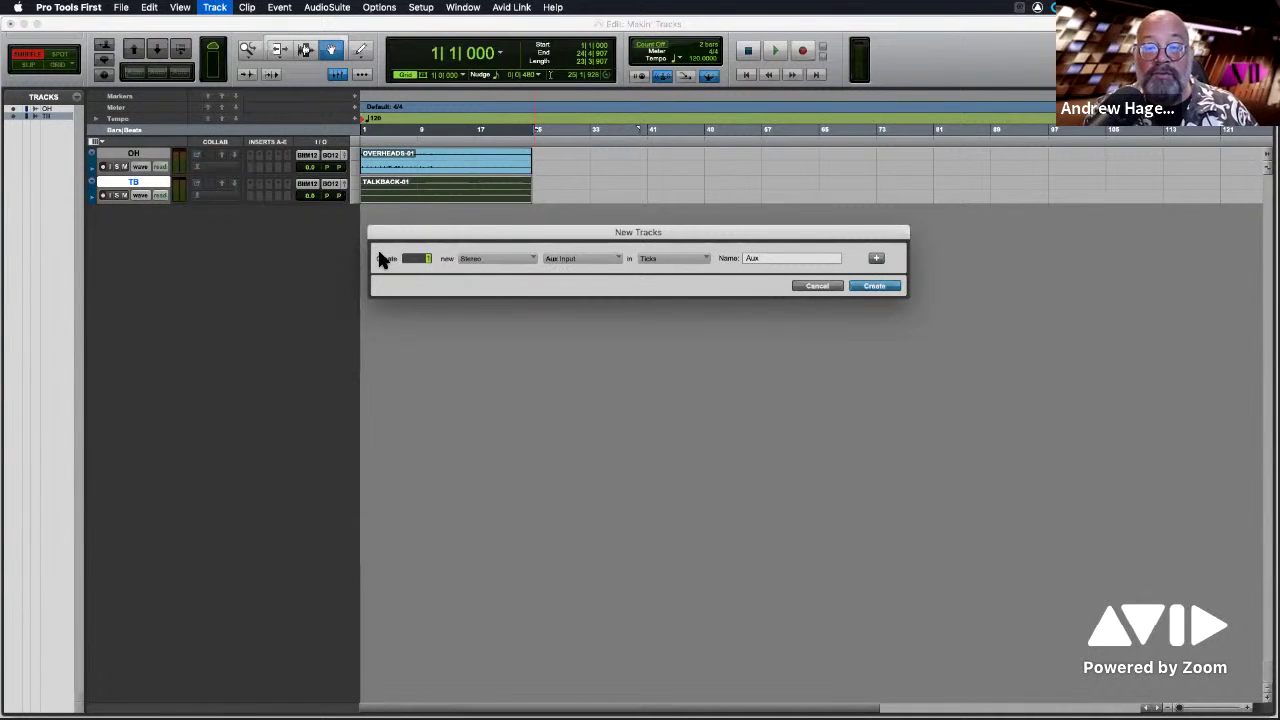
key(super+Up)
key(super+Down)
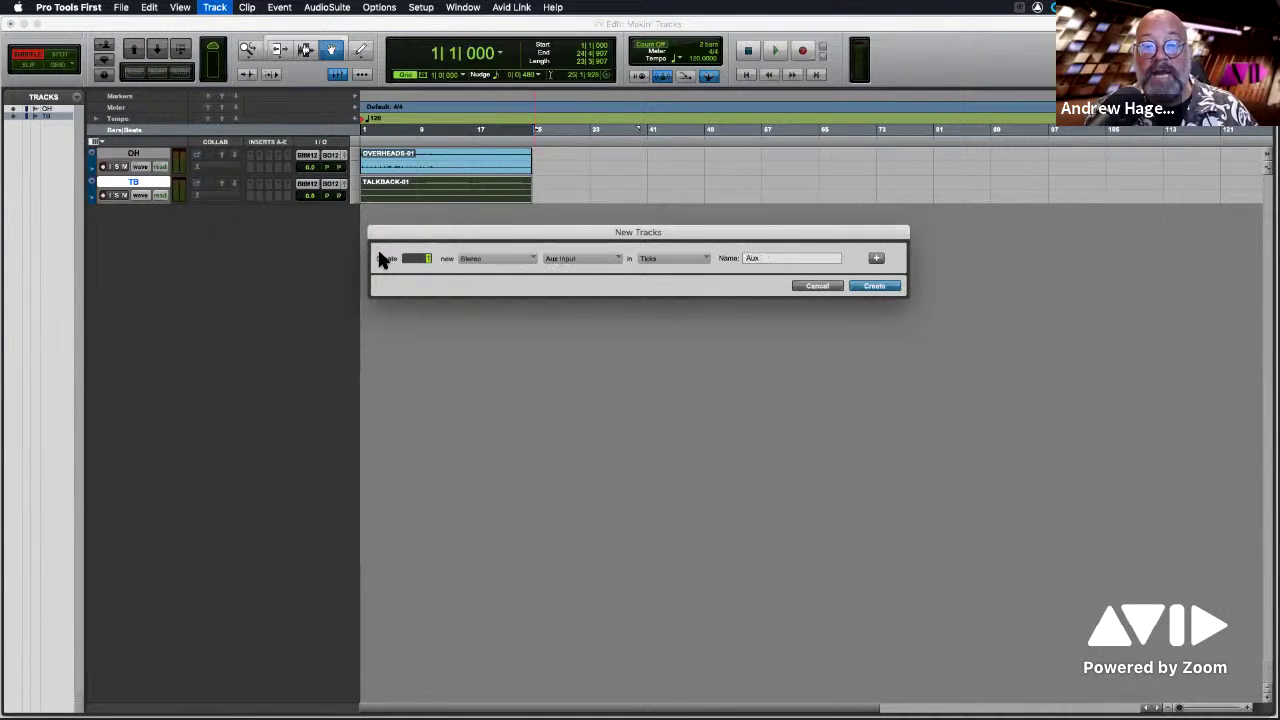
key(super+Up)
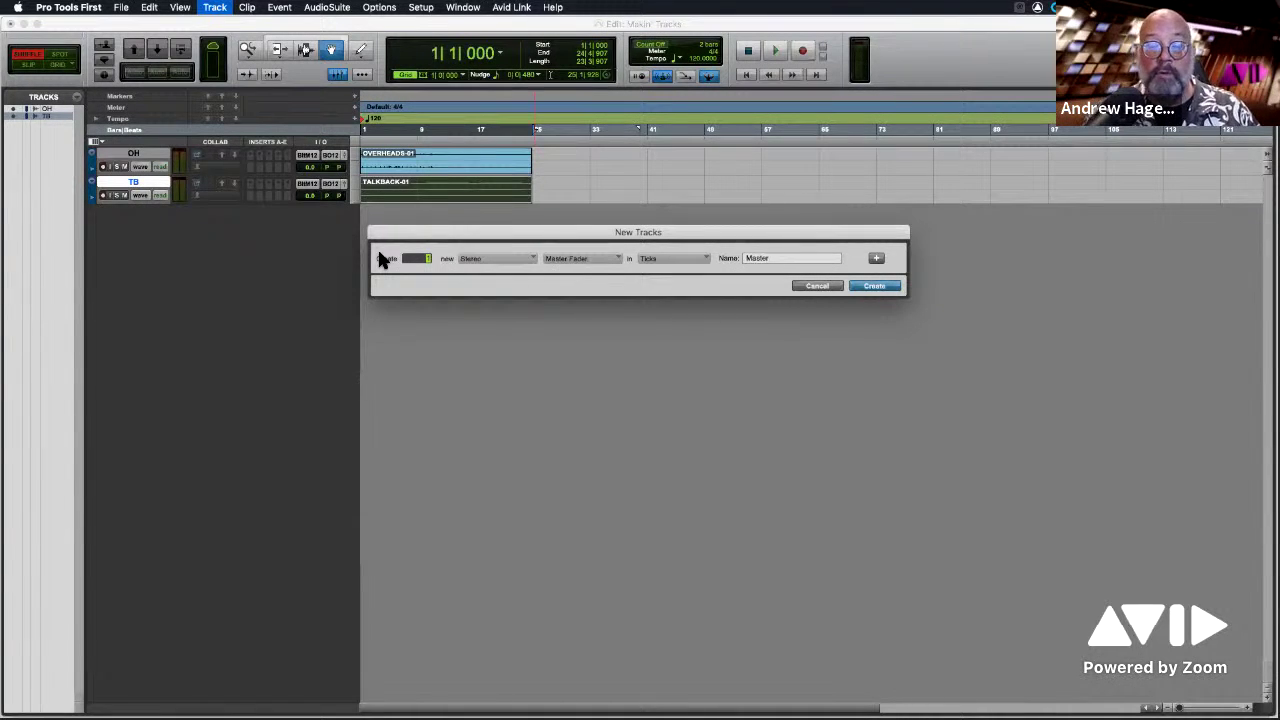
click(612, 260)
click(686, 395)
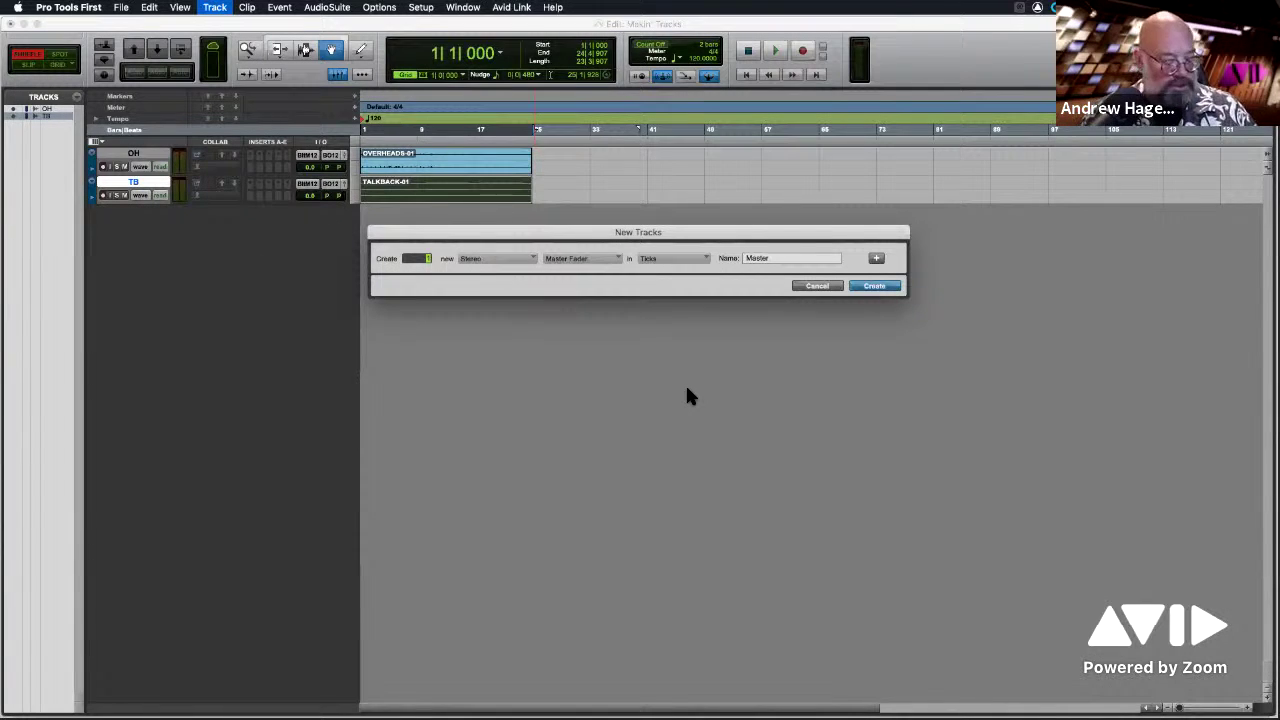
key(super+Down)
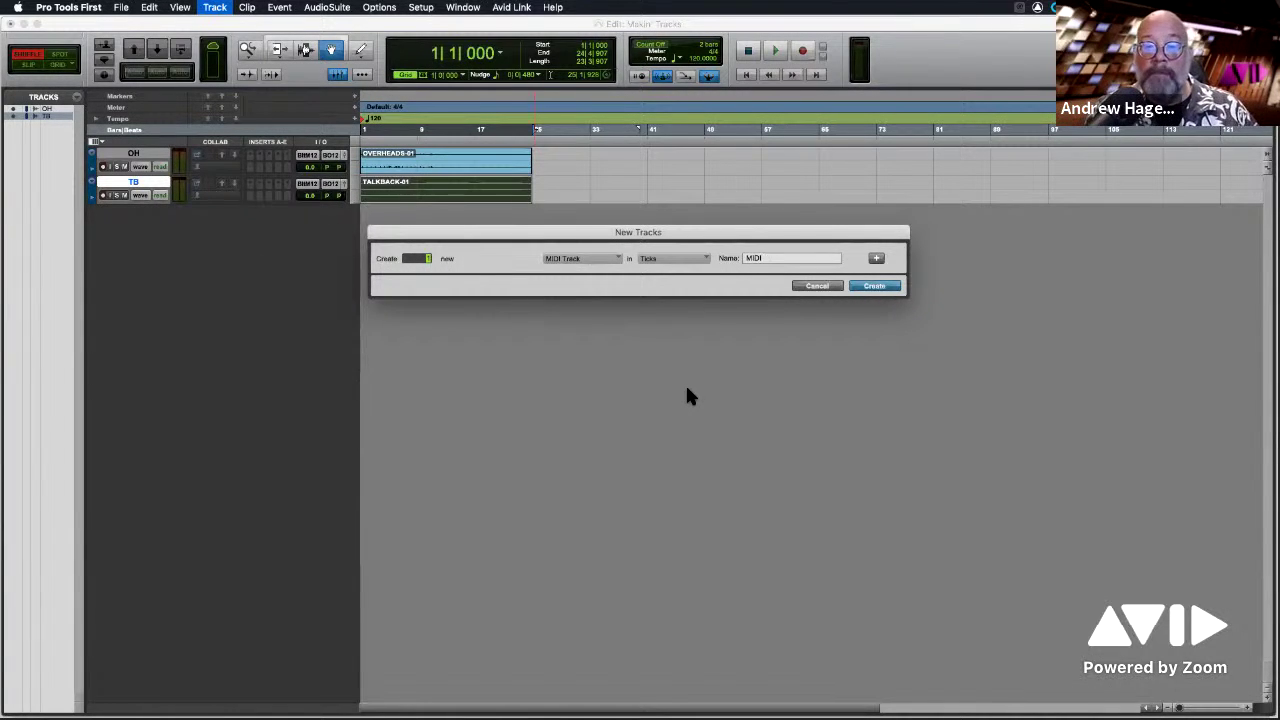
key(super+Up)
key(super+Down)
key(super+Down)
key(super+Down)
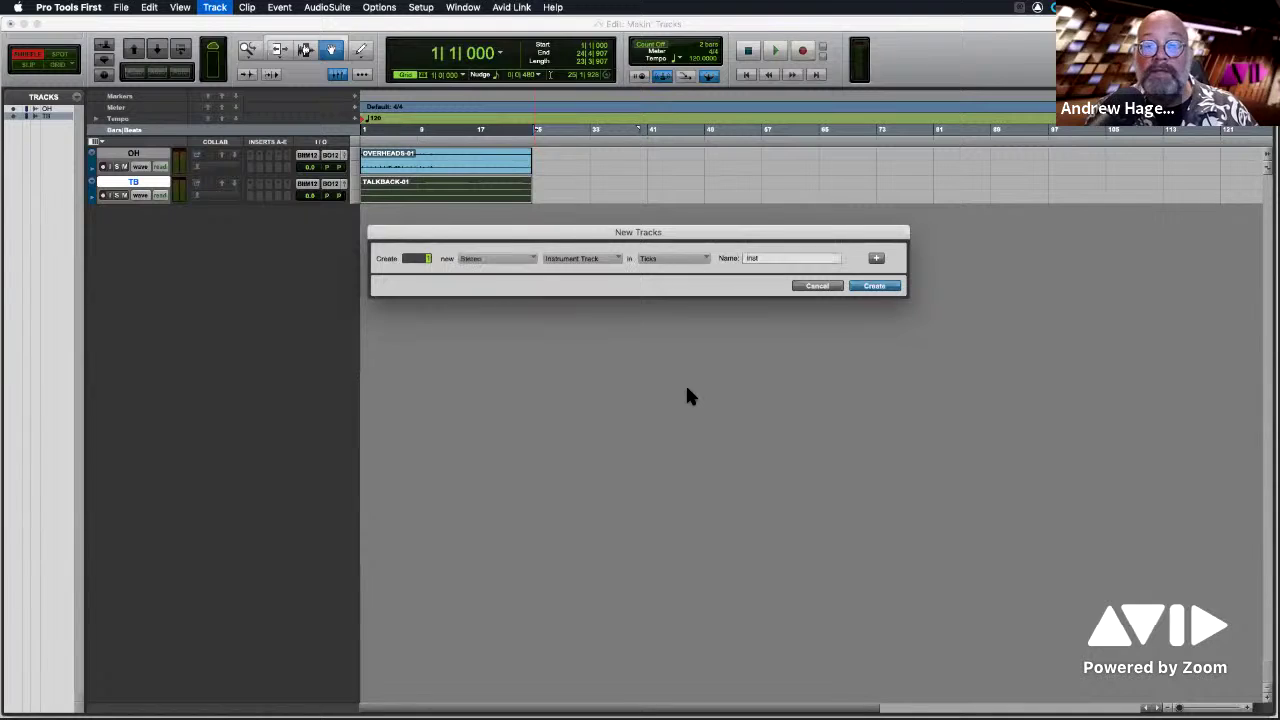
key(super+Up)
key(super+Up)
key(super+Up)
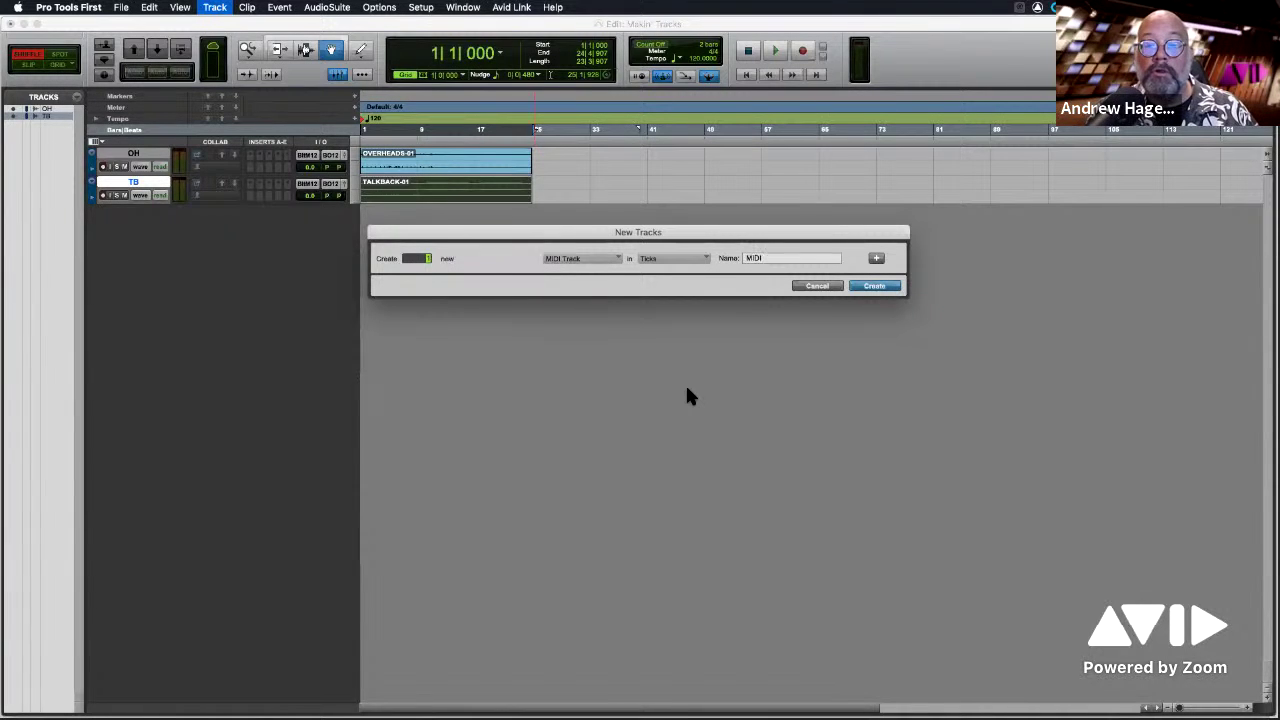
key(super+Up)
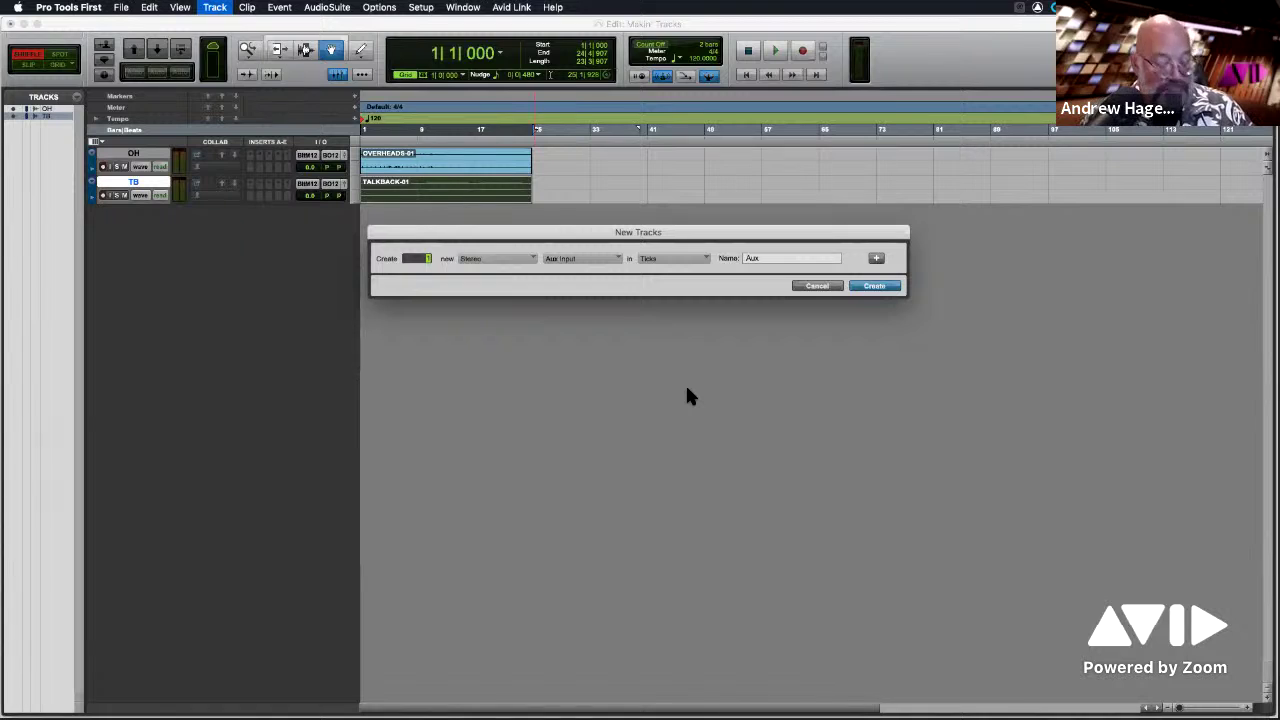
Add two mono audio track rows below the stereo Aux Input row and remove them again.
key(shift+super+Down)
key(shift+super+Down)
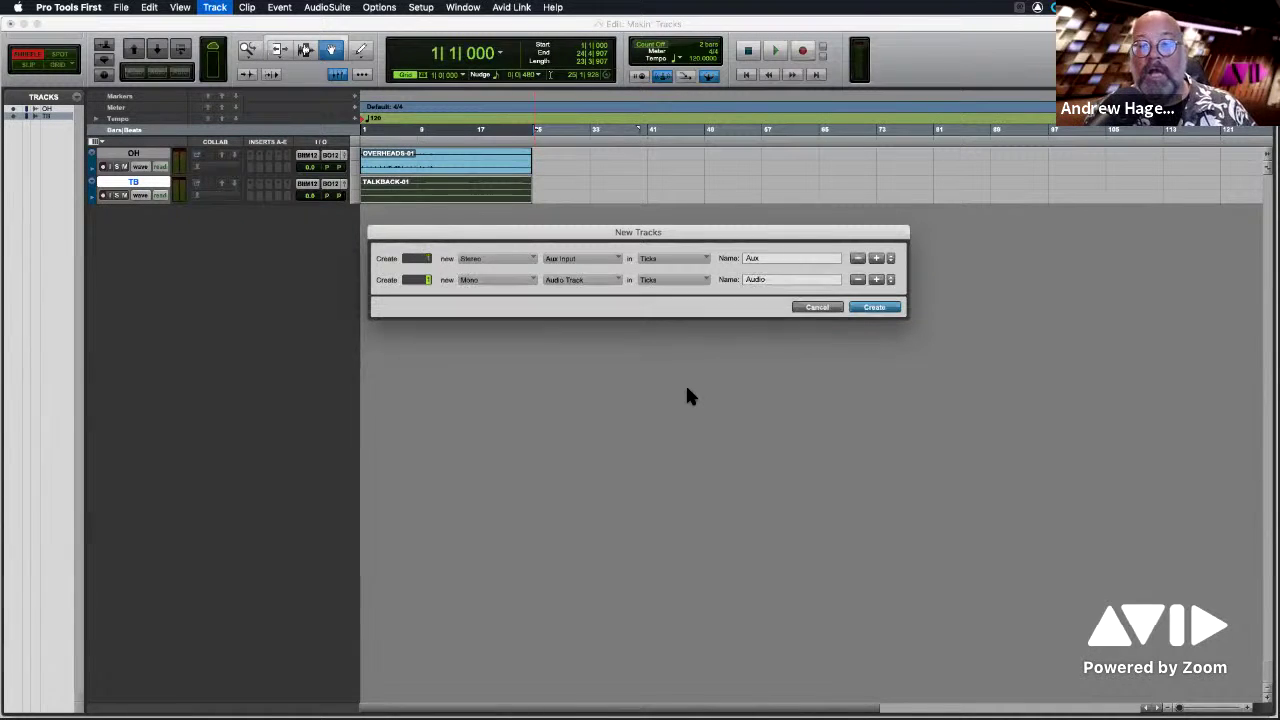
key(shift+super+Up)
key(shift+super+Down)
key(shift+super+Down)
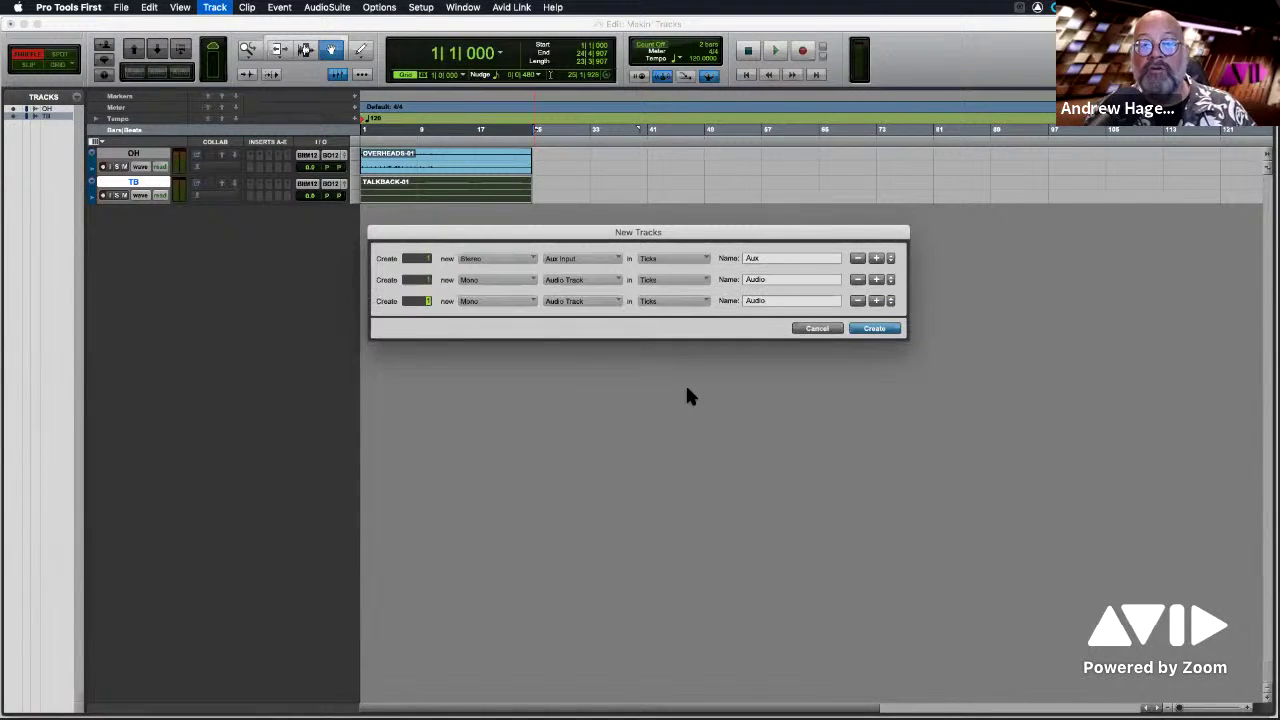
key(shift+super+Up)
key(shift+super+Up)
key(shift+super+Up)
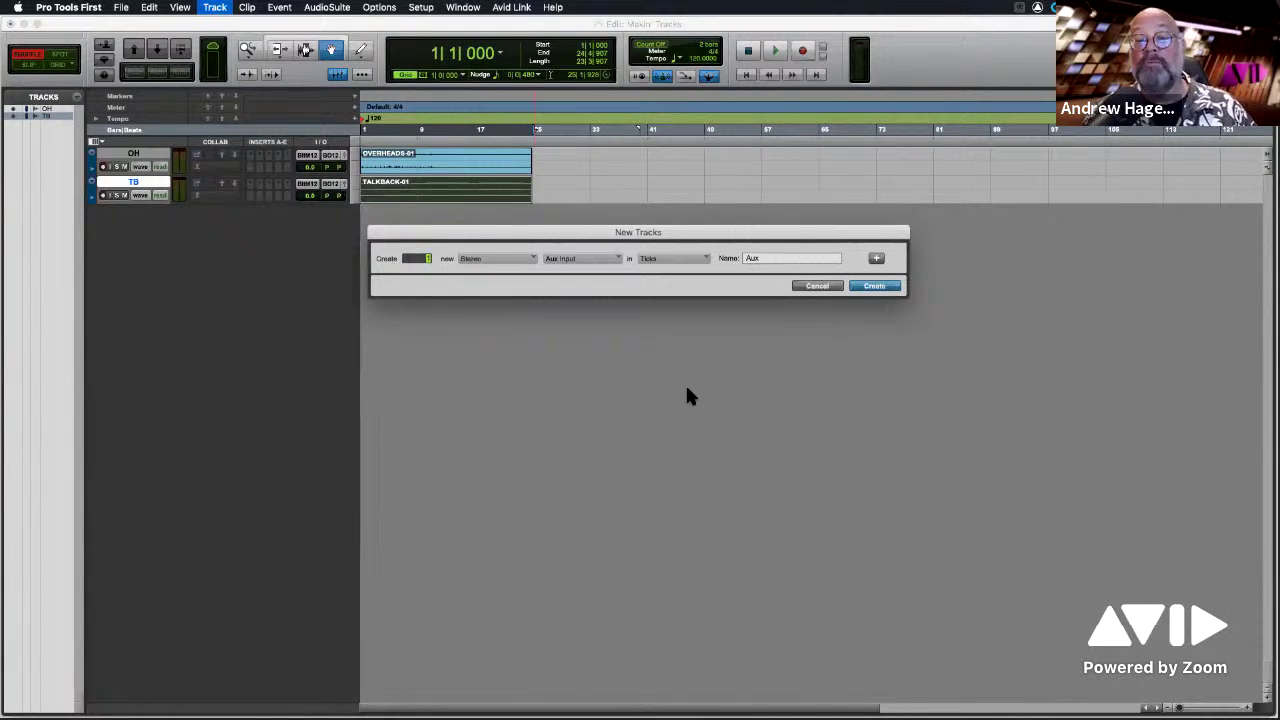
Add three mono audio track rows below the Aux Input row, remove them, and cancel creating new tracks.
key(shift+super+Down)
key(shift+super+Down)
key(shift+super+Down)
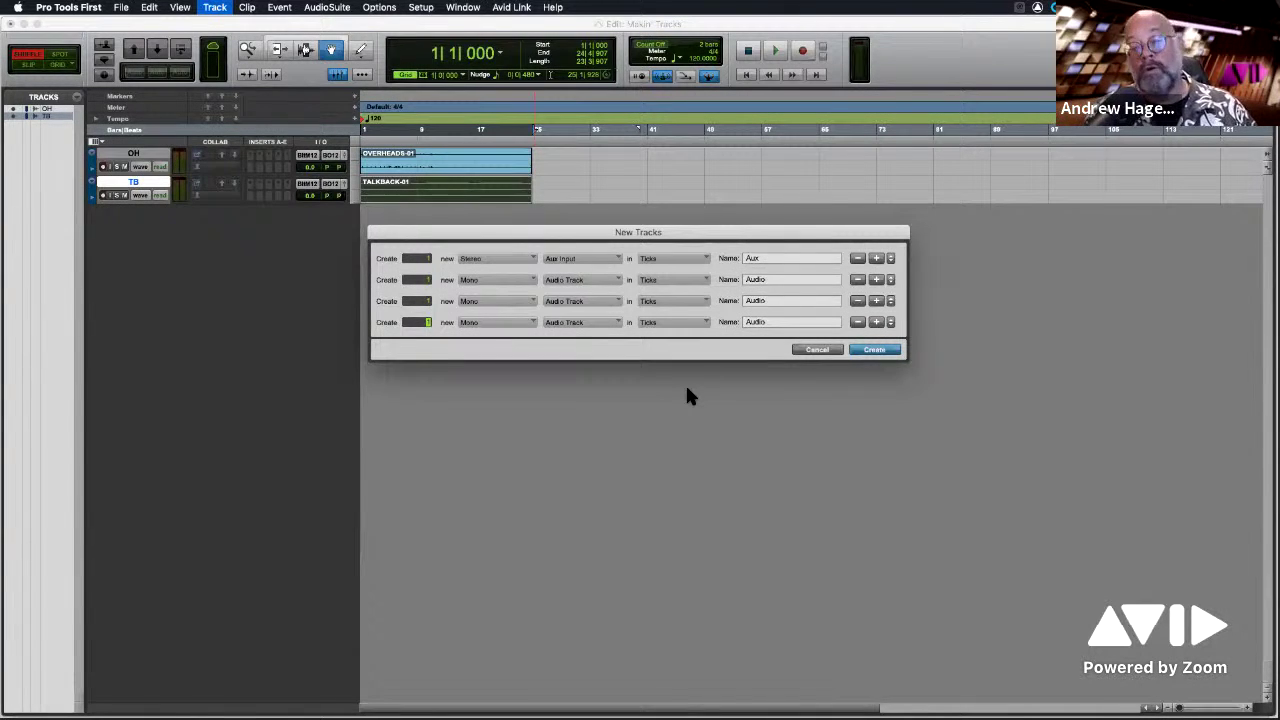
key(shift+super+Up)
key(shift+super+Up)
key(shift+super+Up)
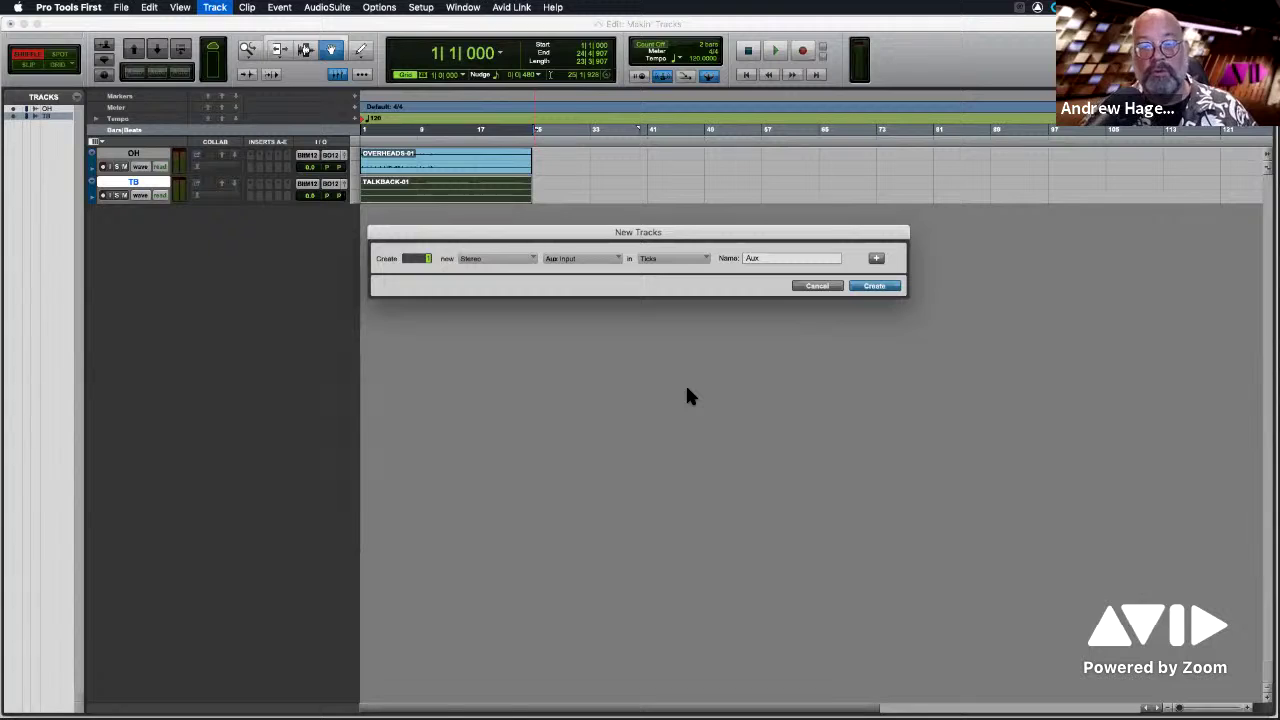
click(808, 287)
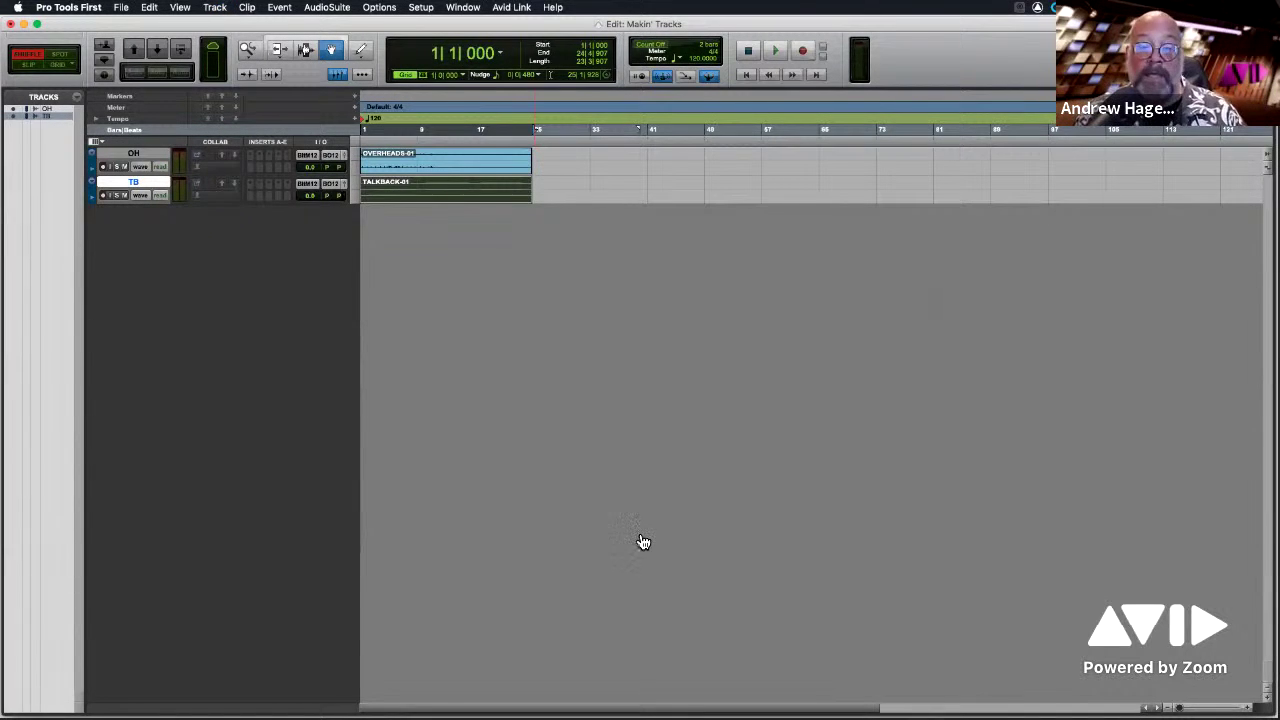
key(super+Tab)
key(super+Tab)
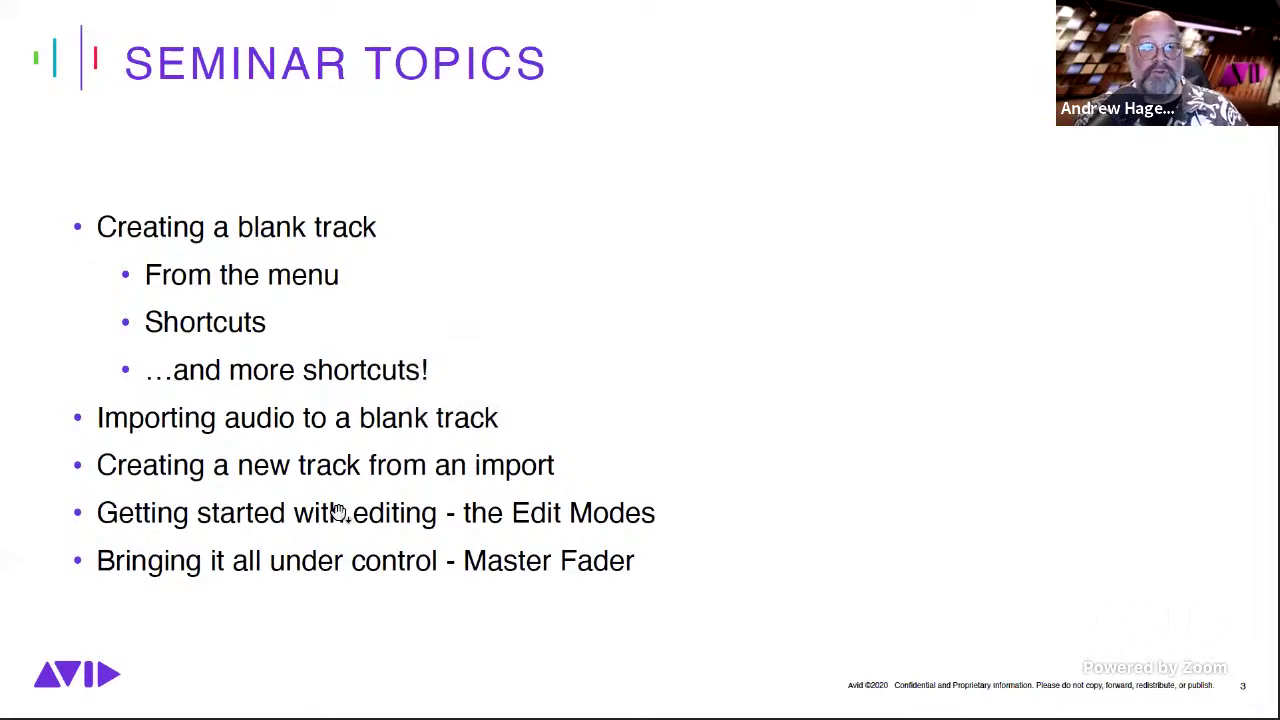
click(340, 516)
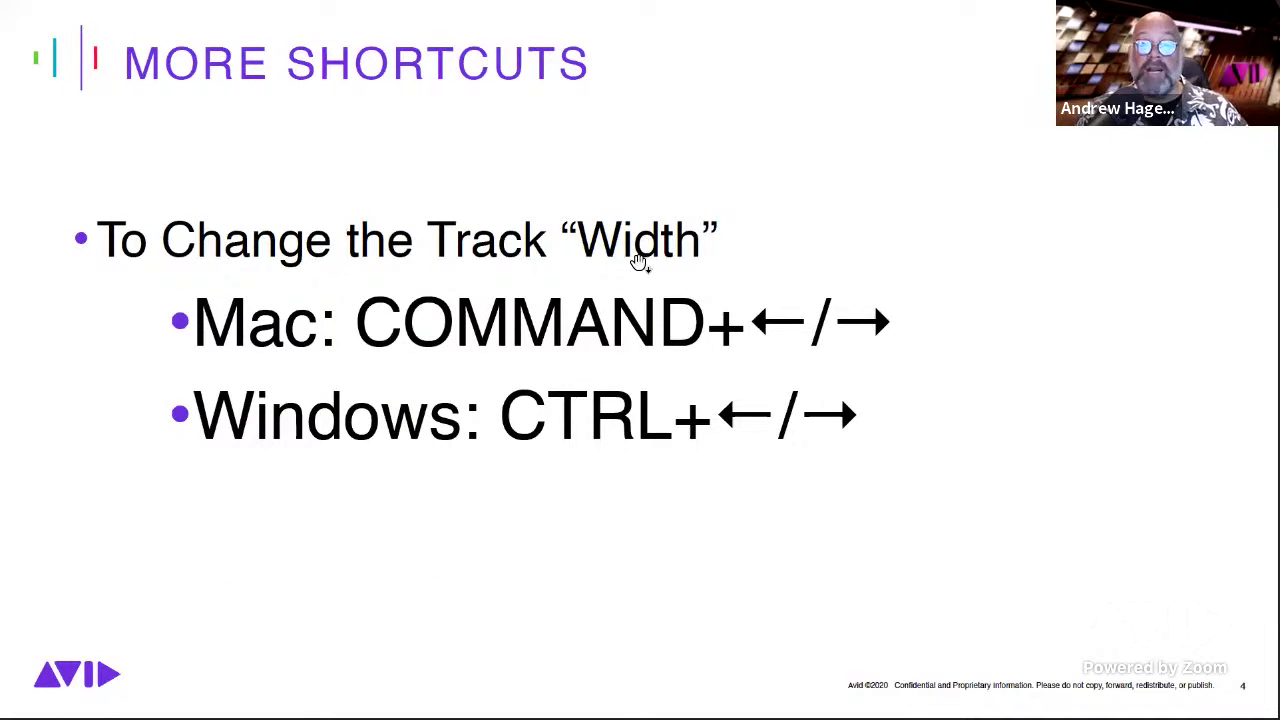
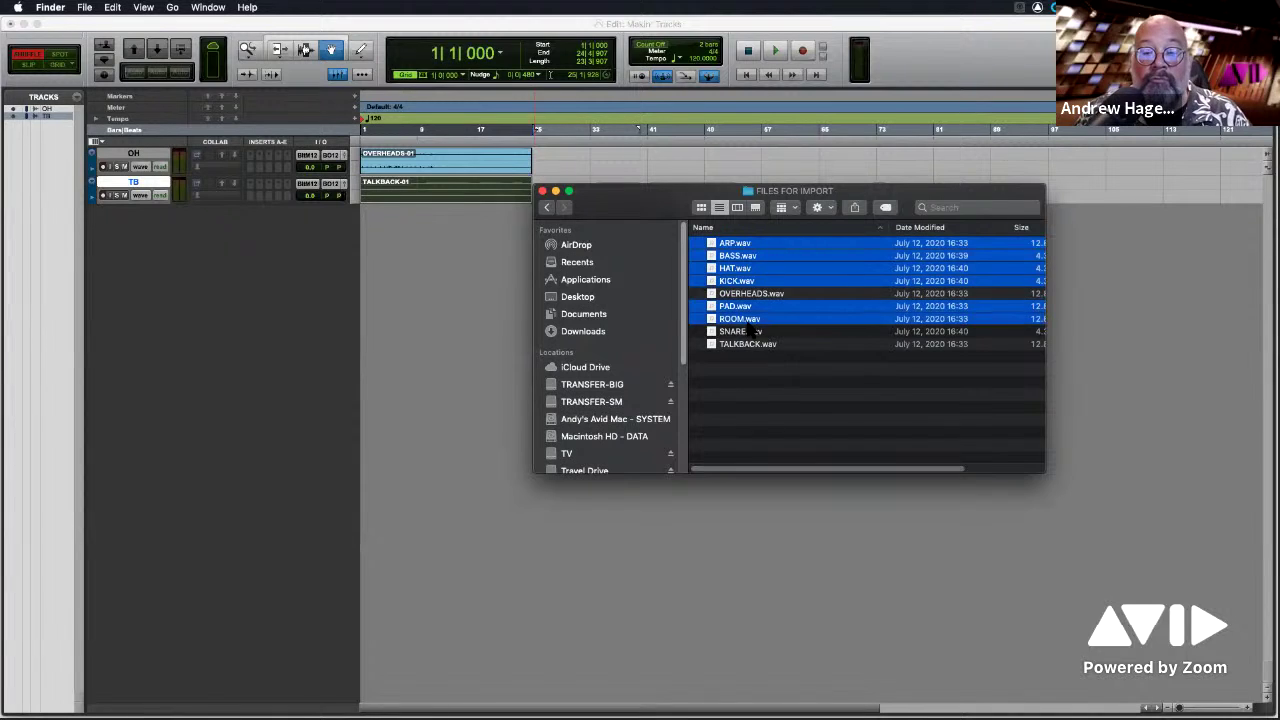
Import the ARP, BASS, HAT, KICK, PAD, ROOM and SNARE WAV files together from the FILES FOR IMPORT folder as new tracks.
super+click(745, 331)
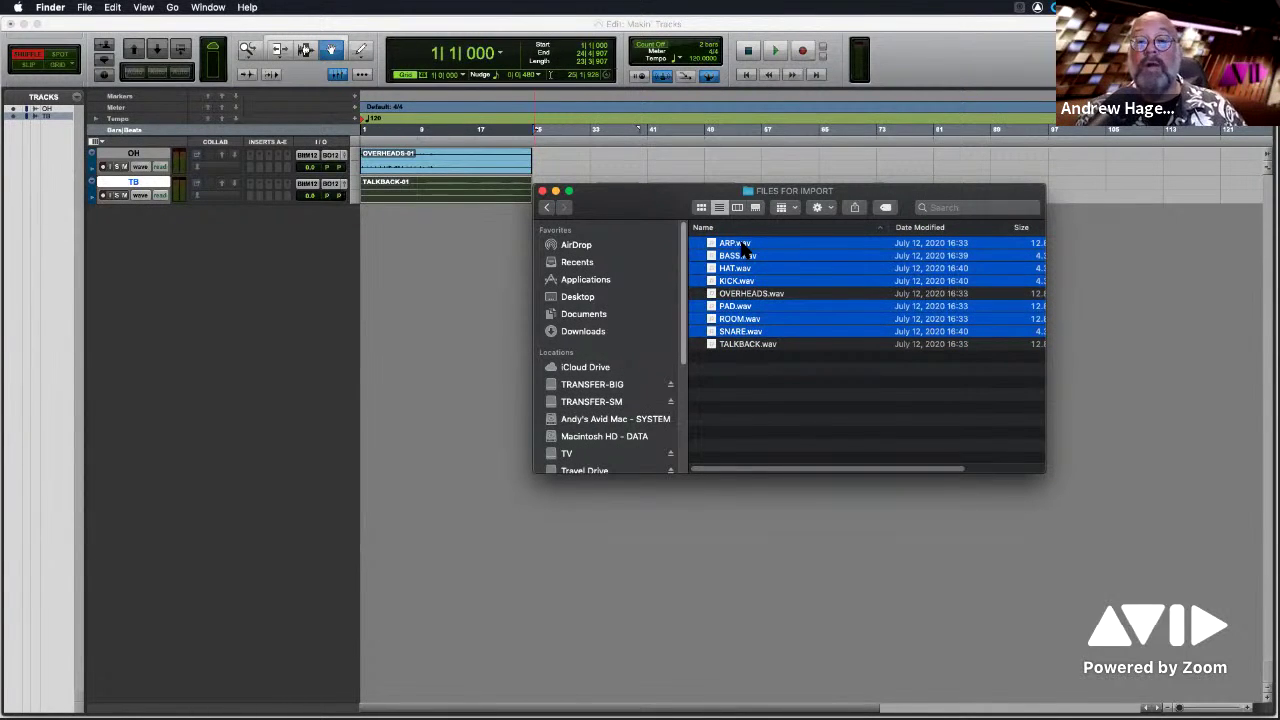
drag(741, 252, 43, 203)
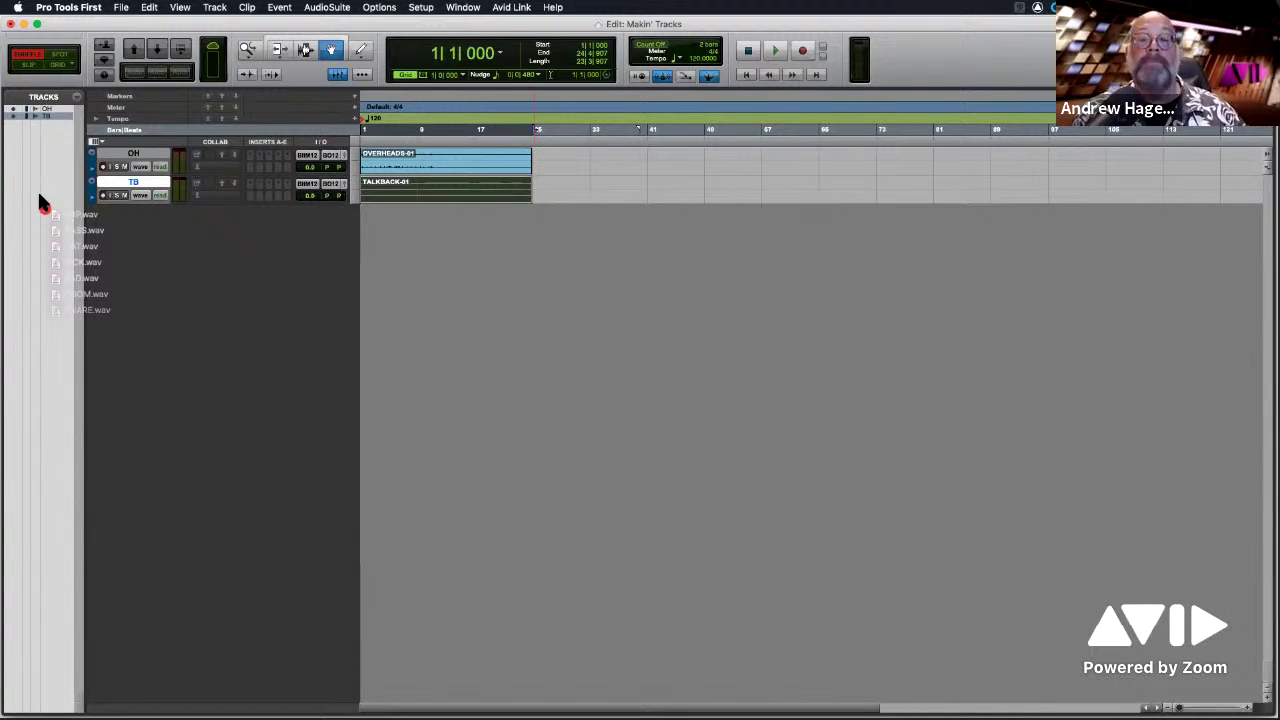
drag(40, 203, 443, 252)
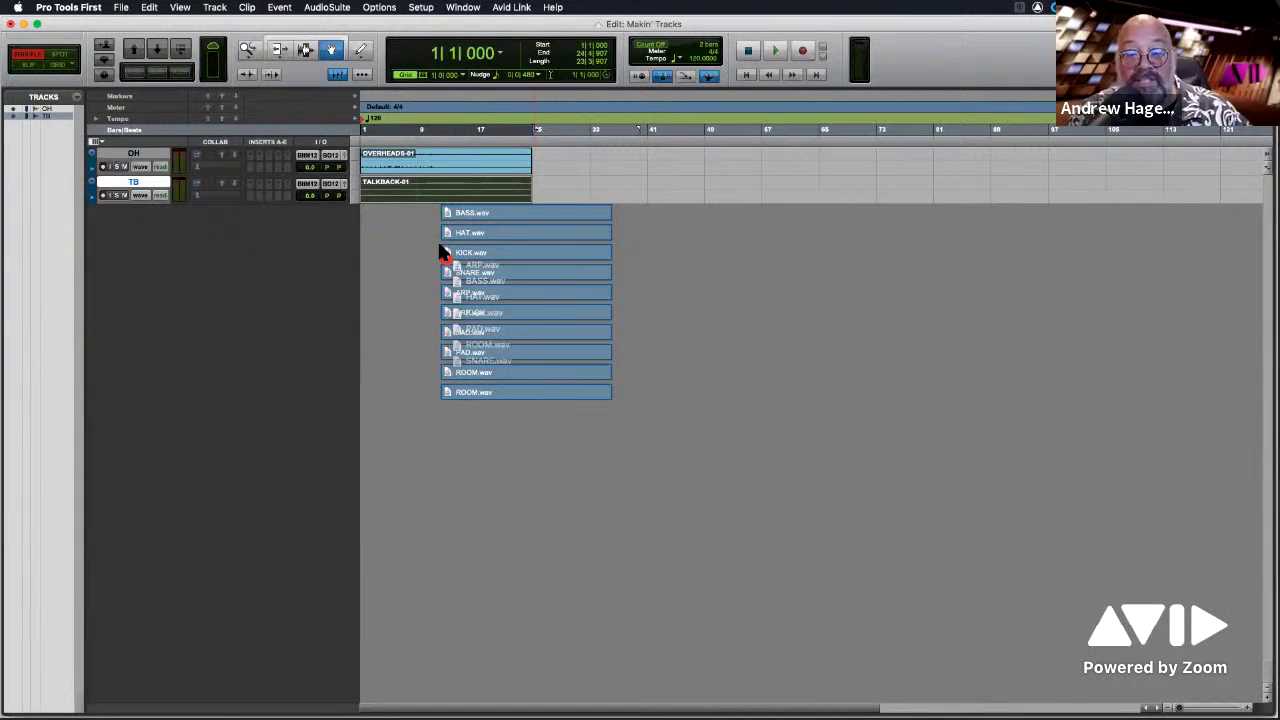
drag(439, 246, 437, 242)
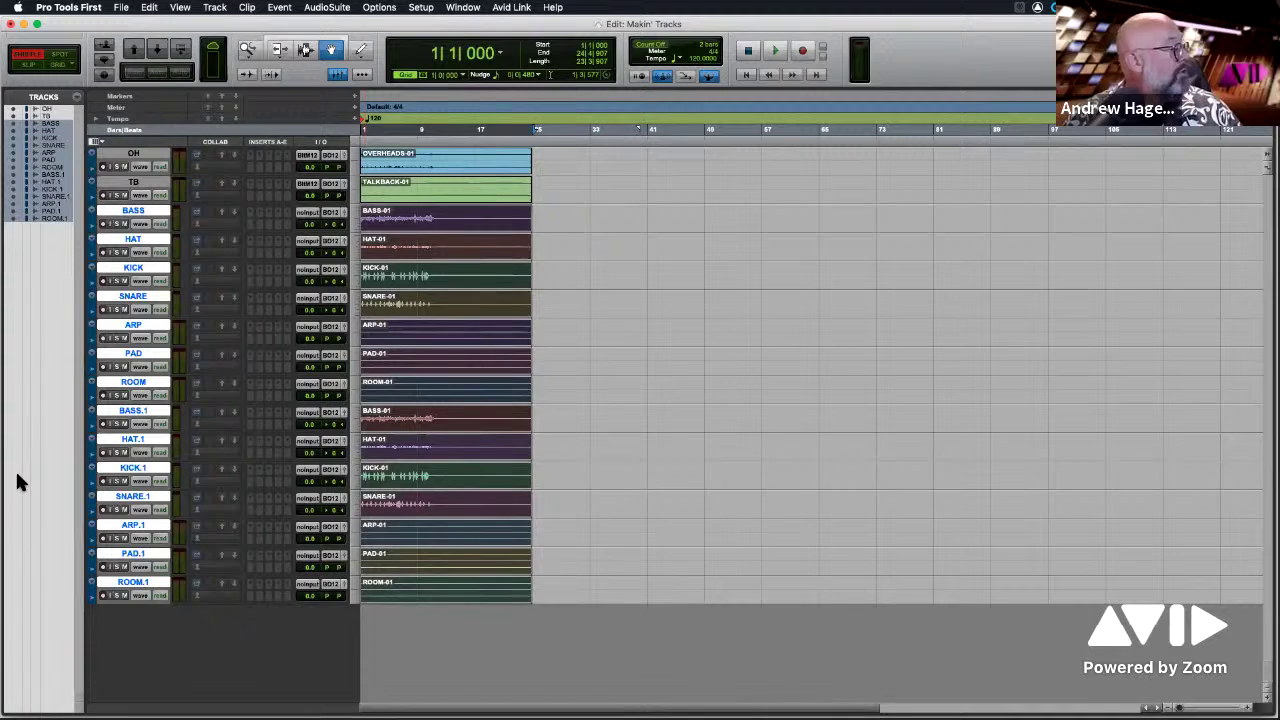
Play back all the tracks briefly from the session start several times and inspect the OH track's output controls.
click(127, 459)
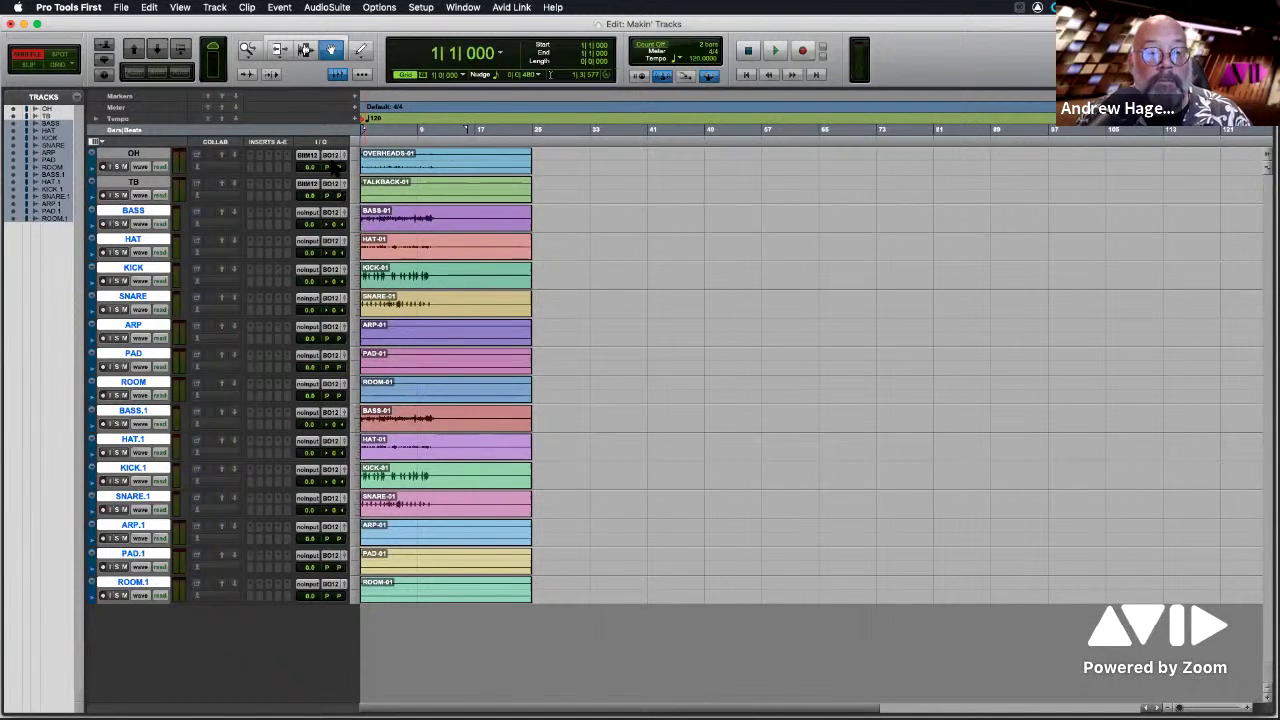
key(space)
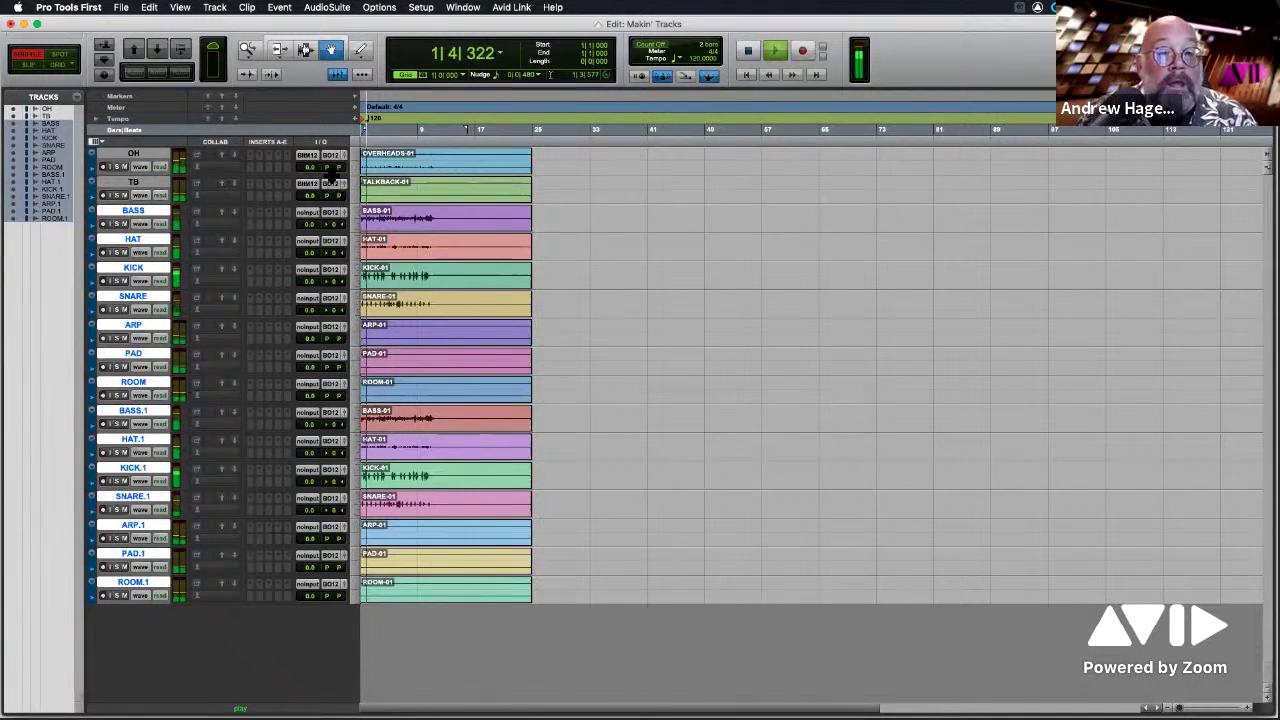
key(space)
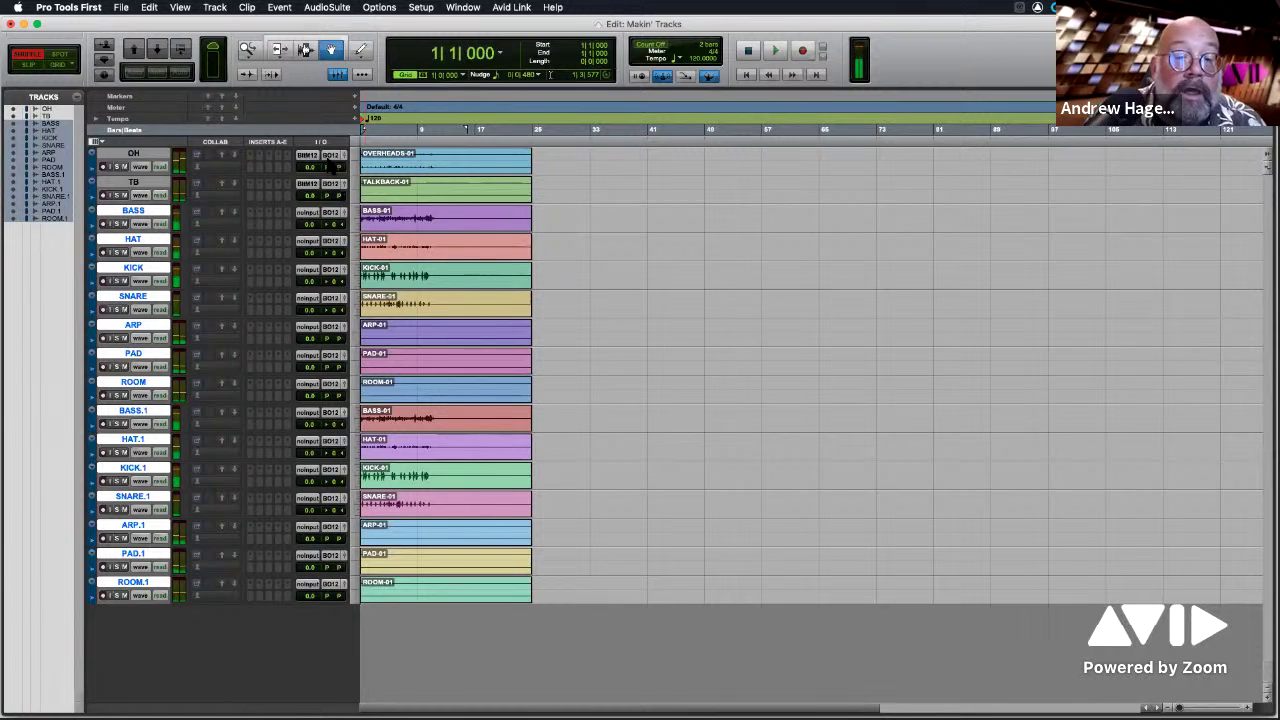
click(332, 160)
mouse_move(342, 162)
click(719, 277)
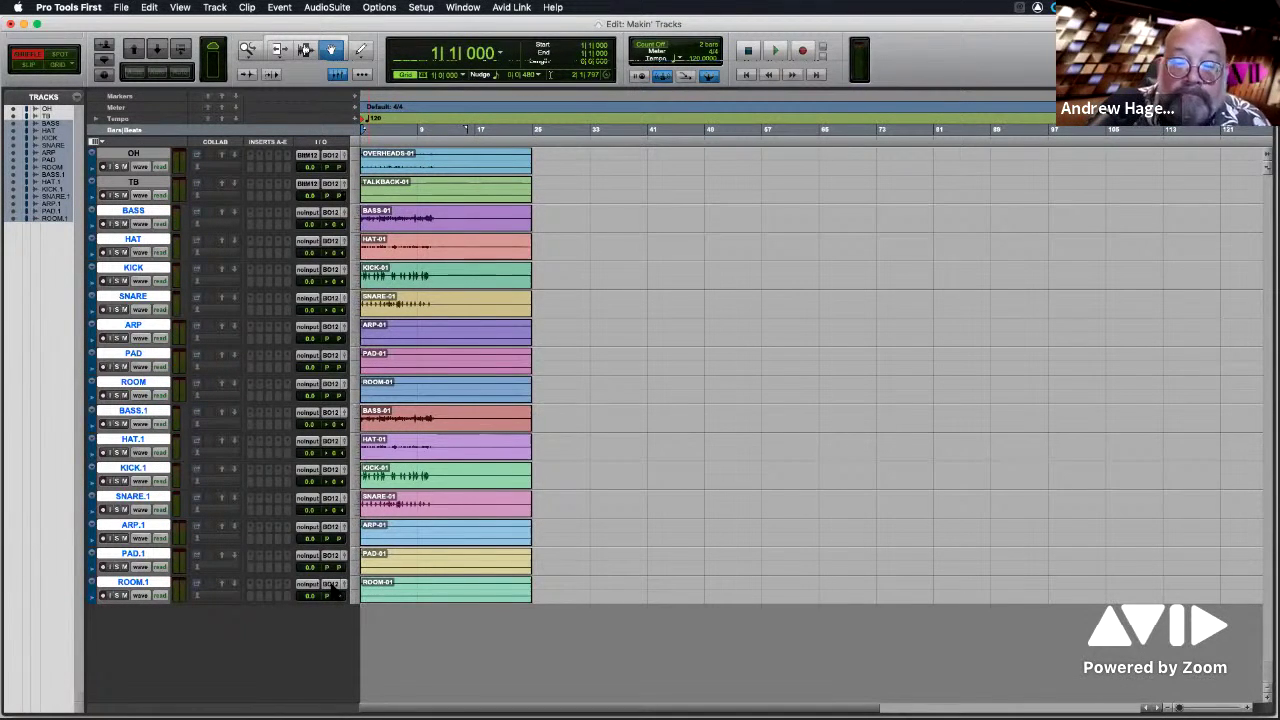
key(space)
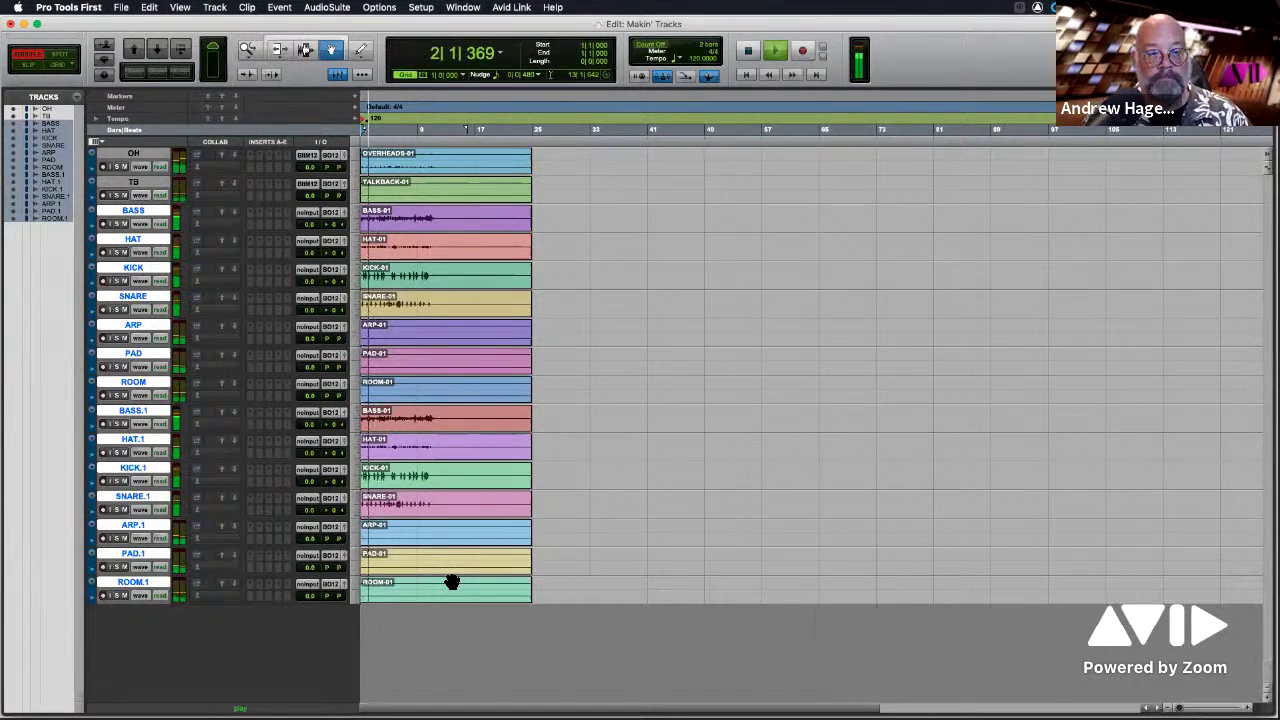
key(space)
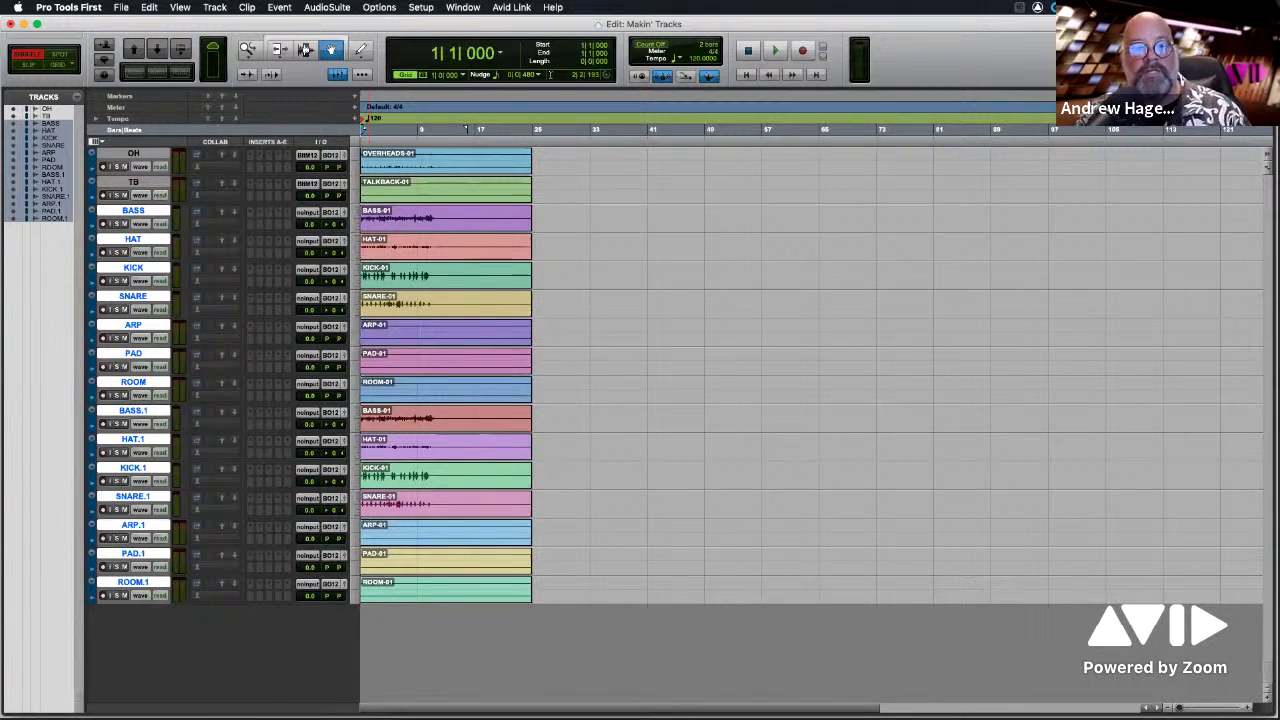
key(space)
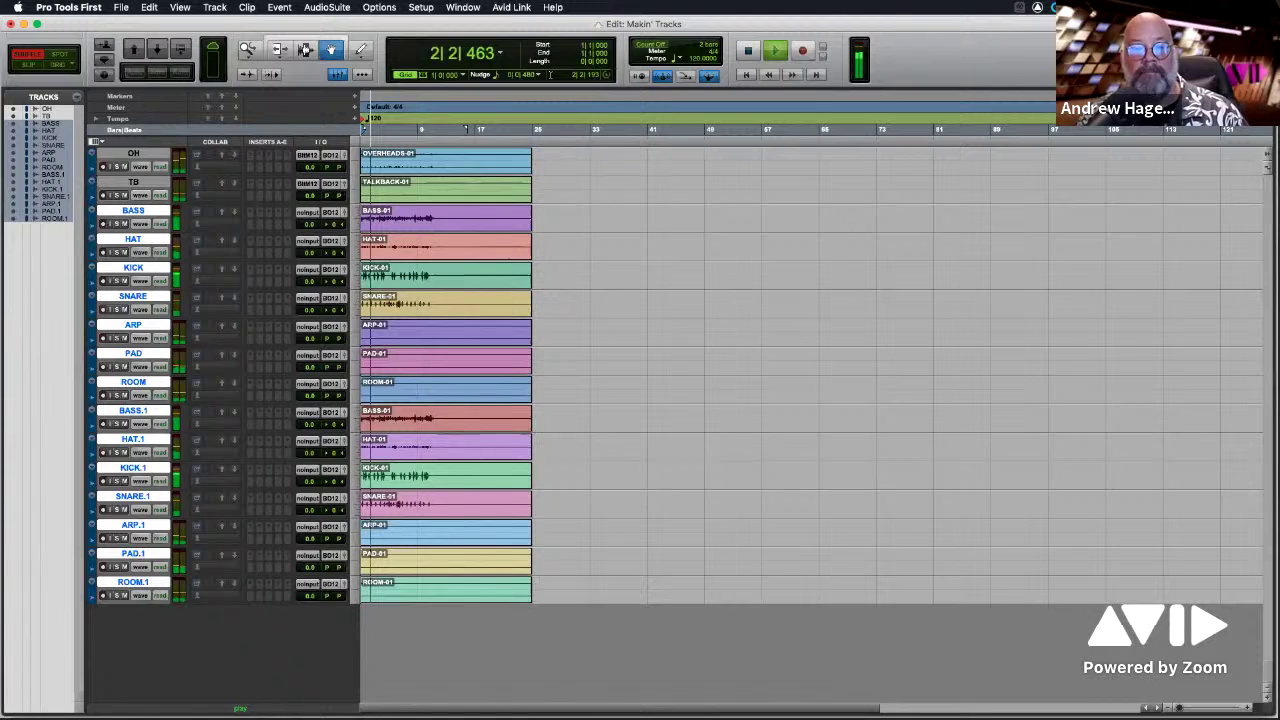
key(space)
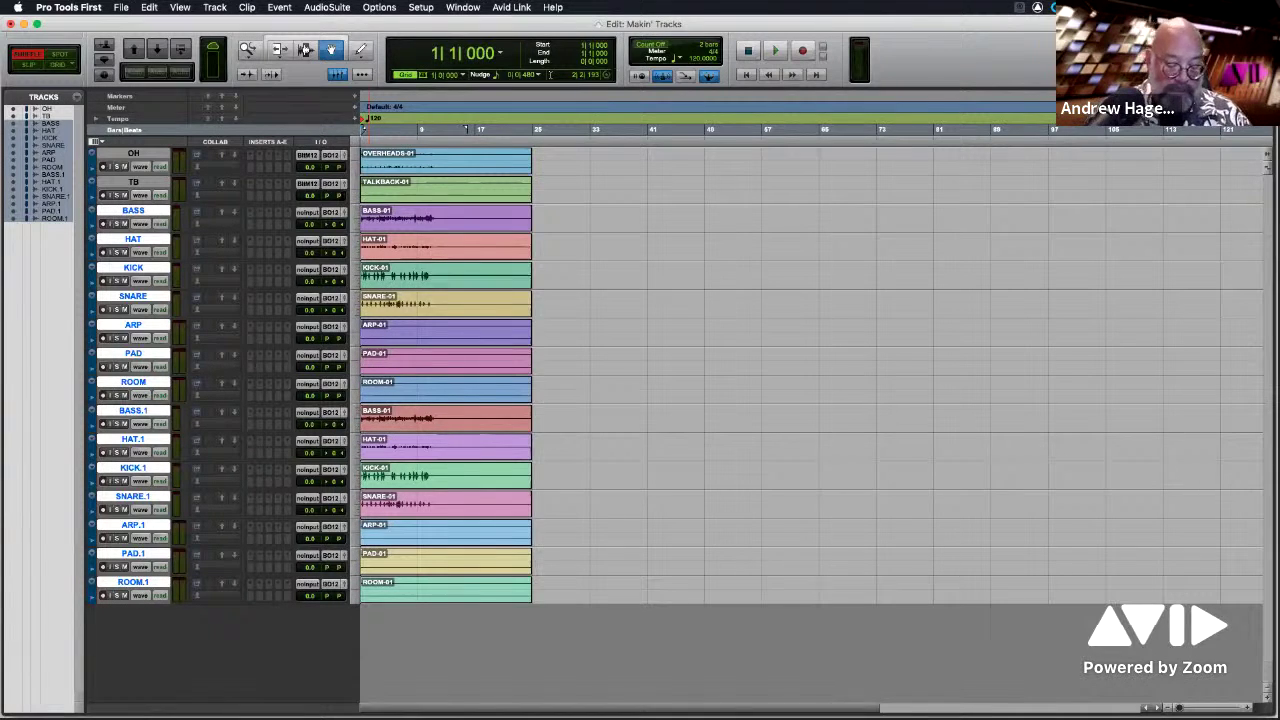
Create one new stereo Master Fader track named Main MON.
key(super+shift+n)
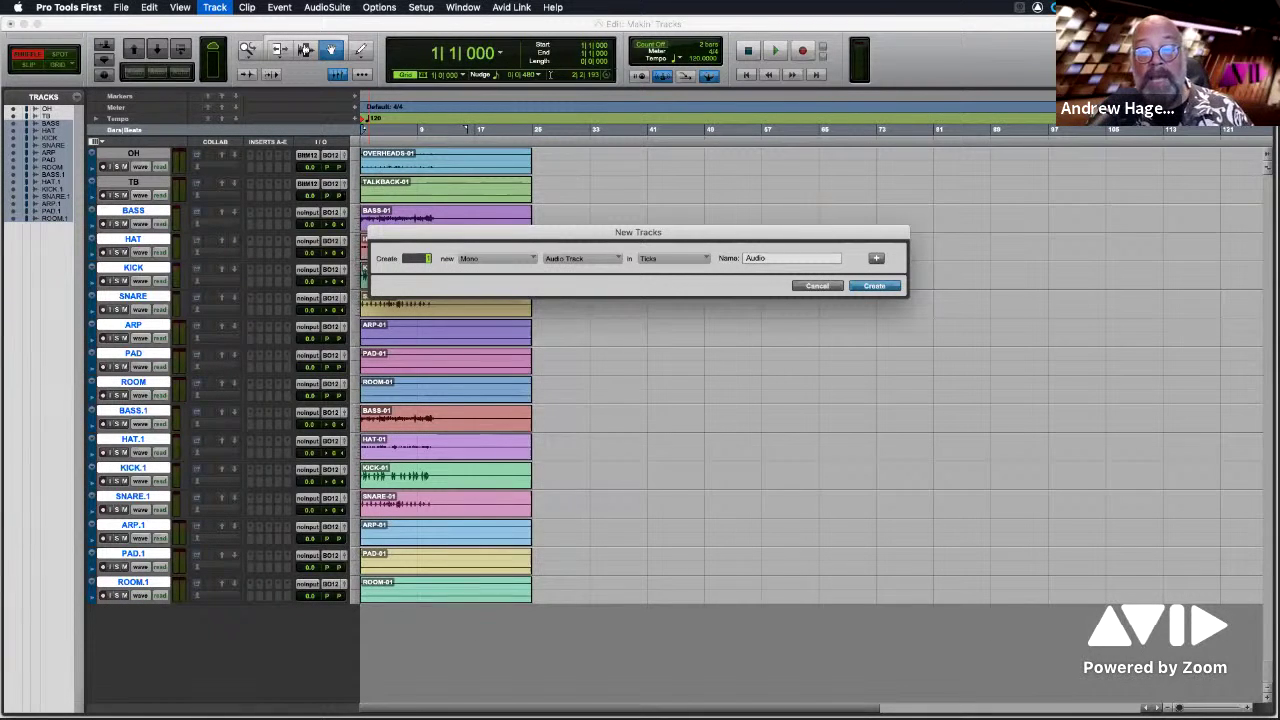
key(super+Right)
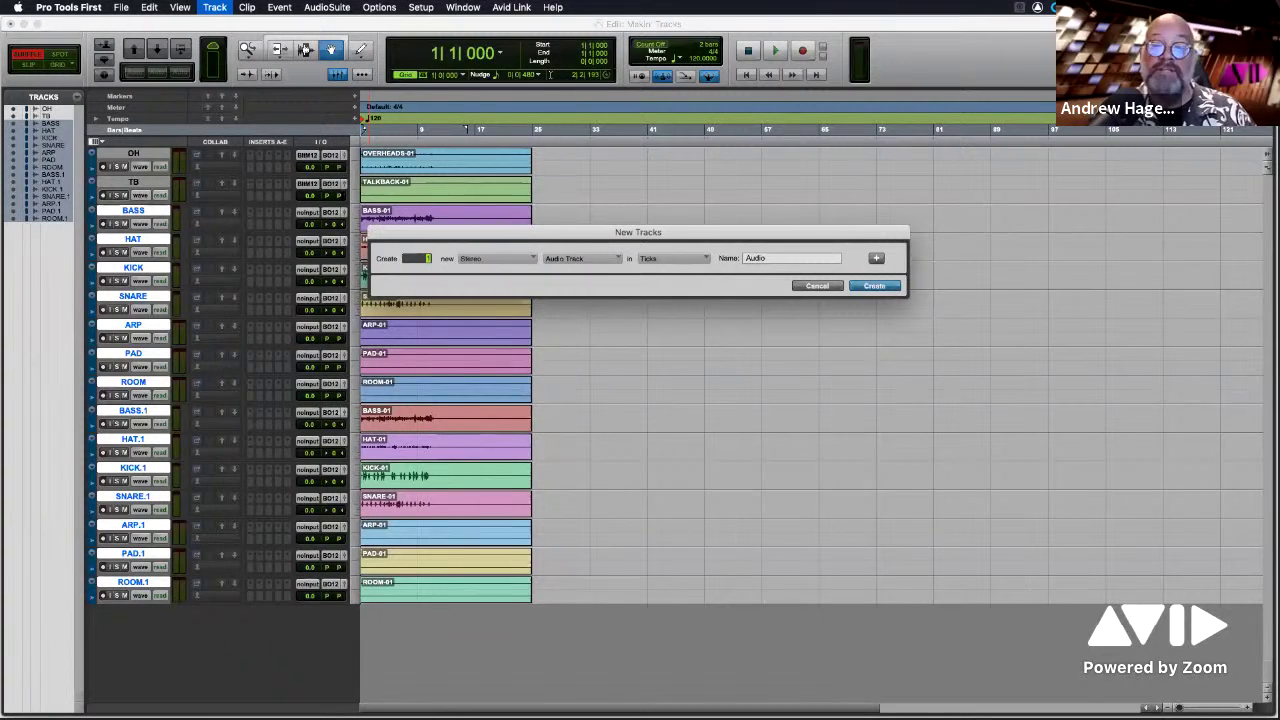
key(super+Down)
key(super+Down)
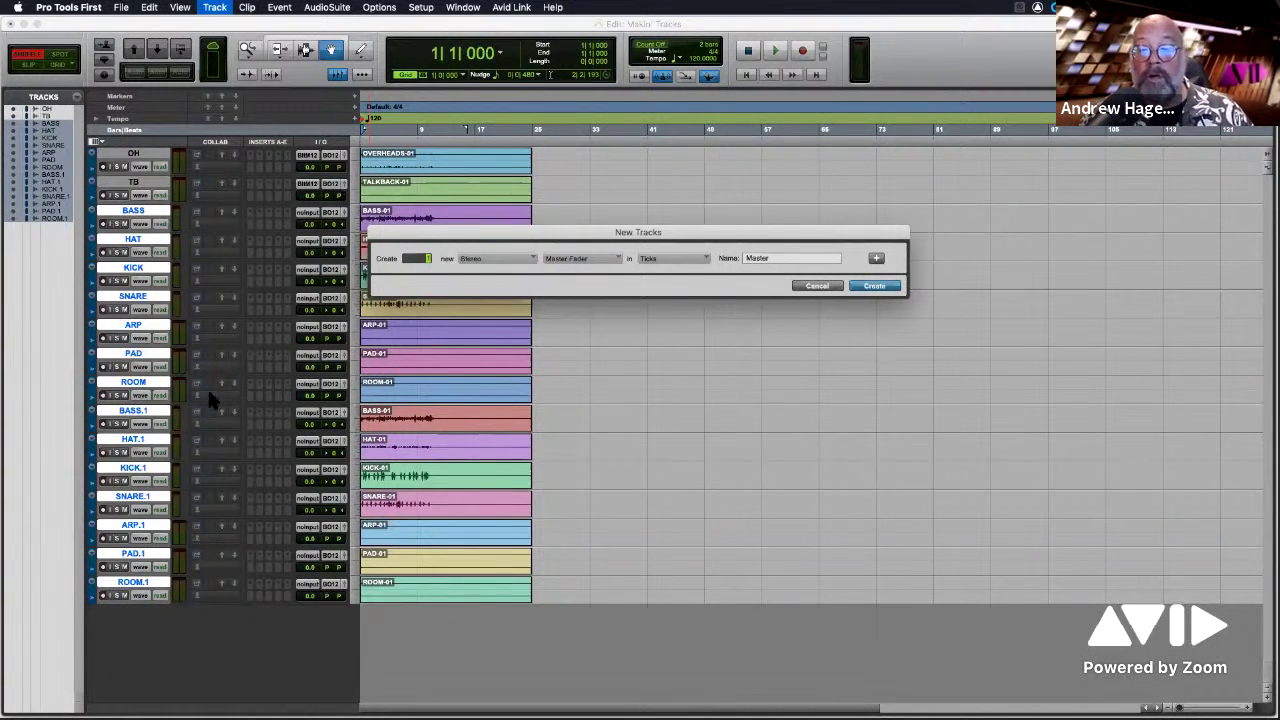
double_click(771, 260)
text(Main)
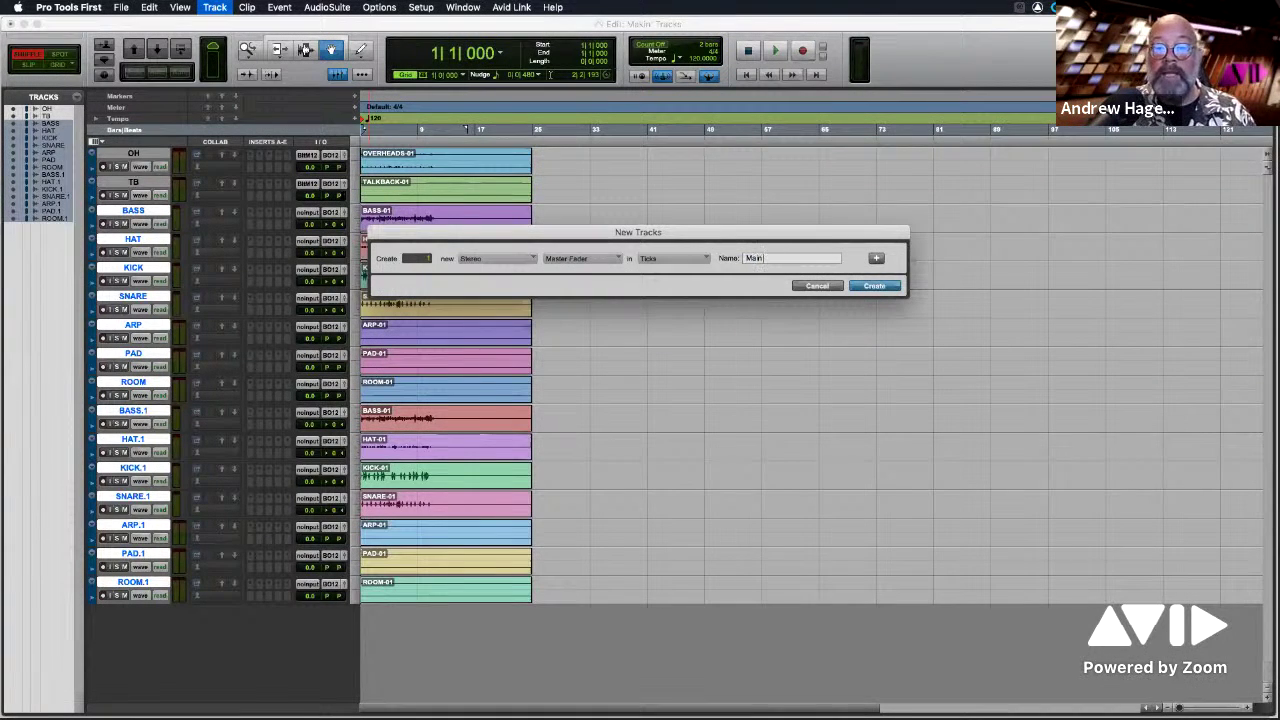
text( MON)
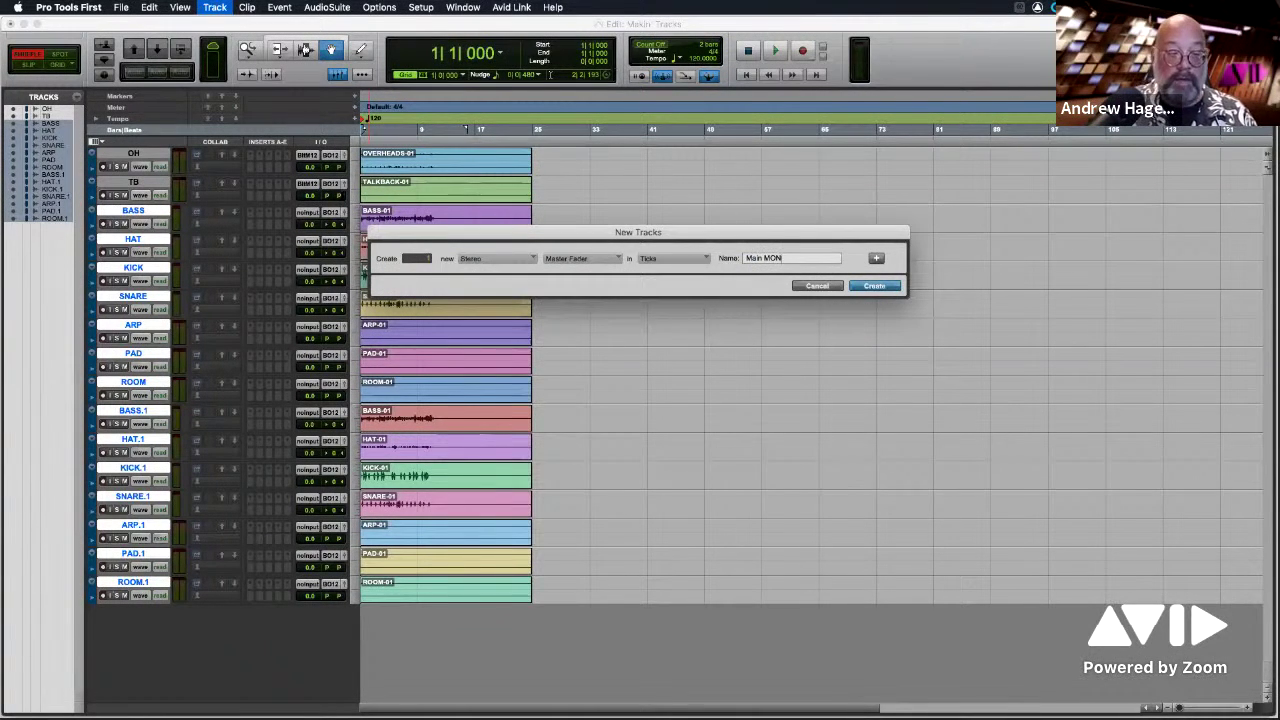
key(Return)
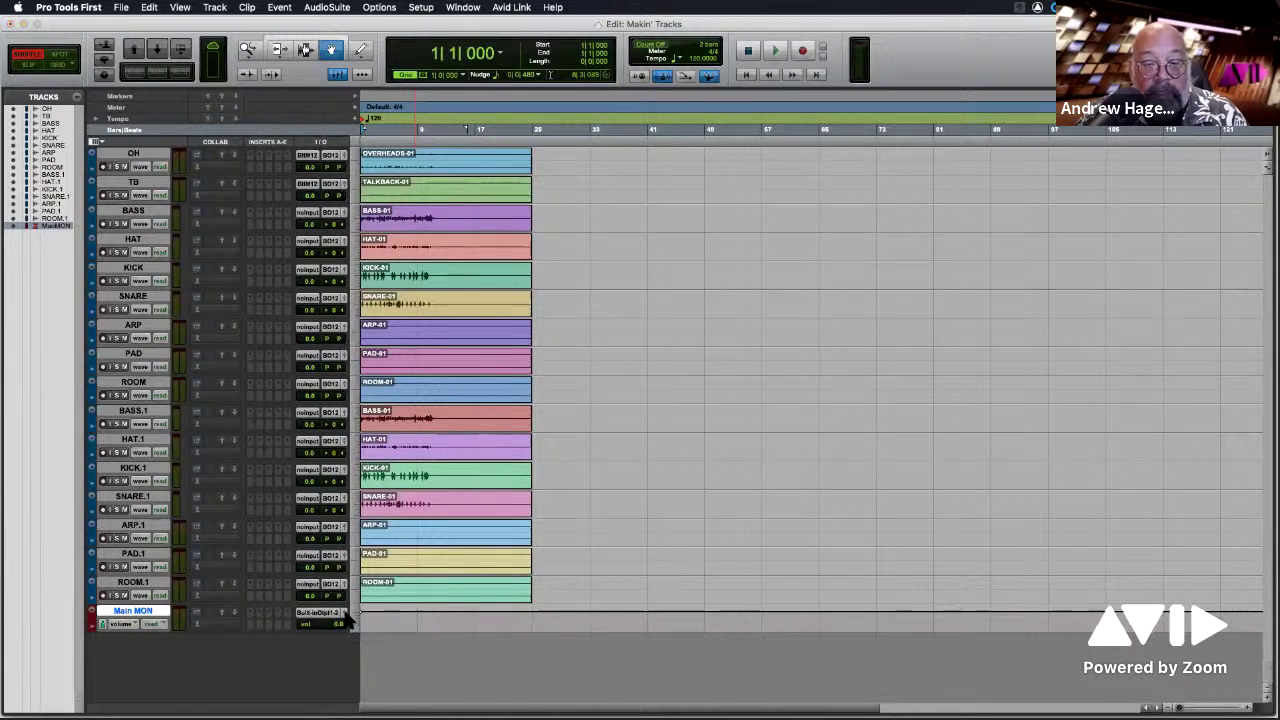
Adjust the Main MON fader to +2.3 dB in its output window during playback, and close that window.
click(345, 620)
click(163, 370)
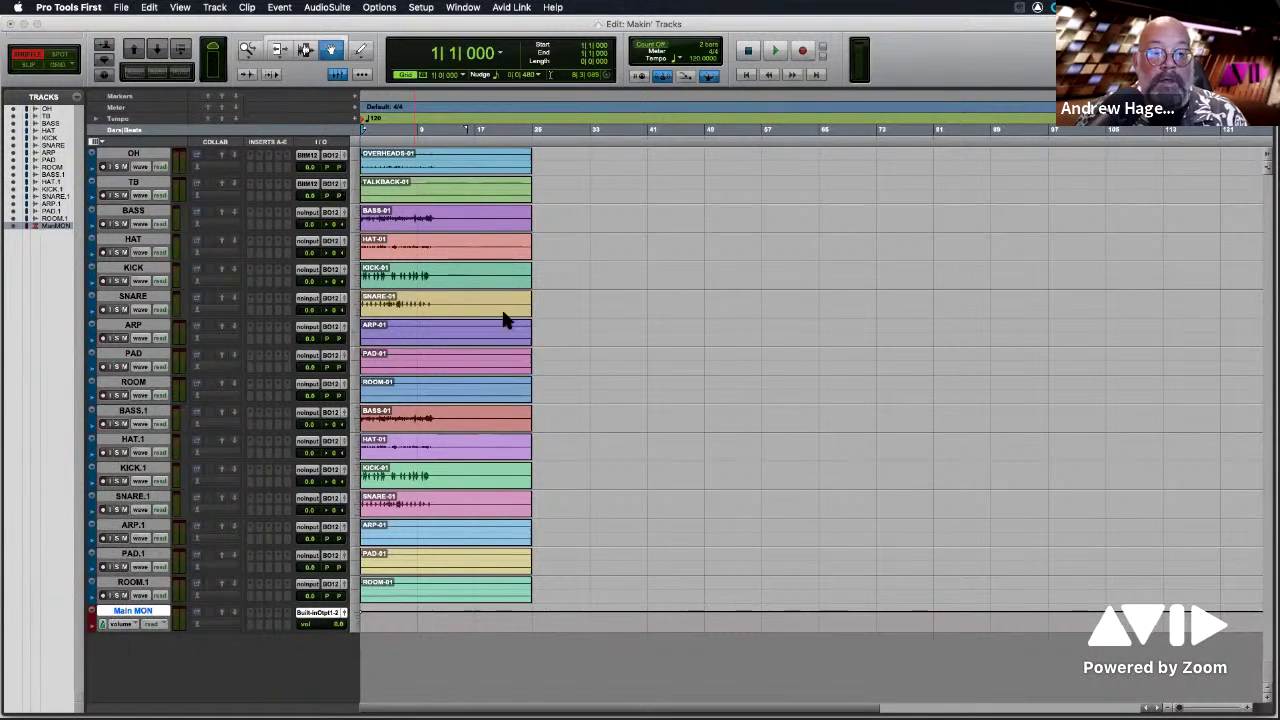
key(space)
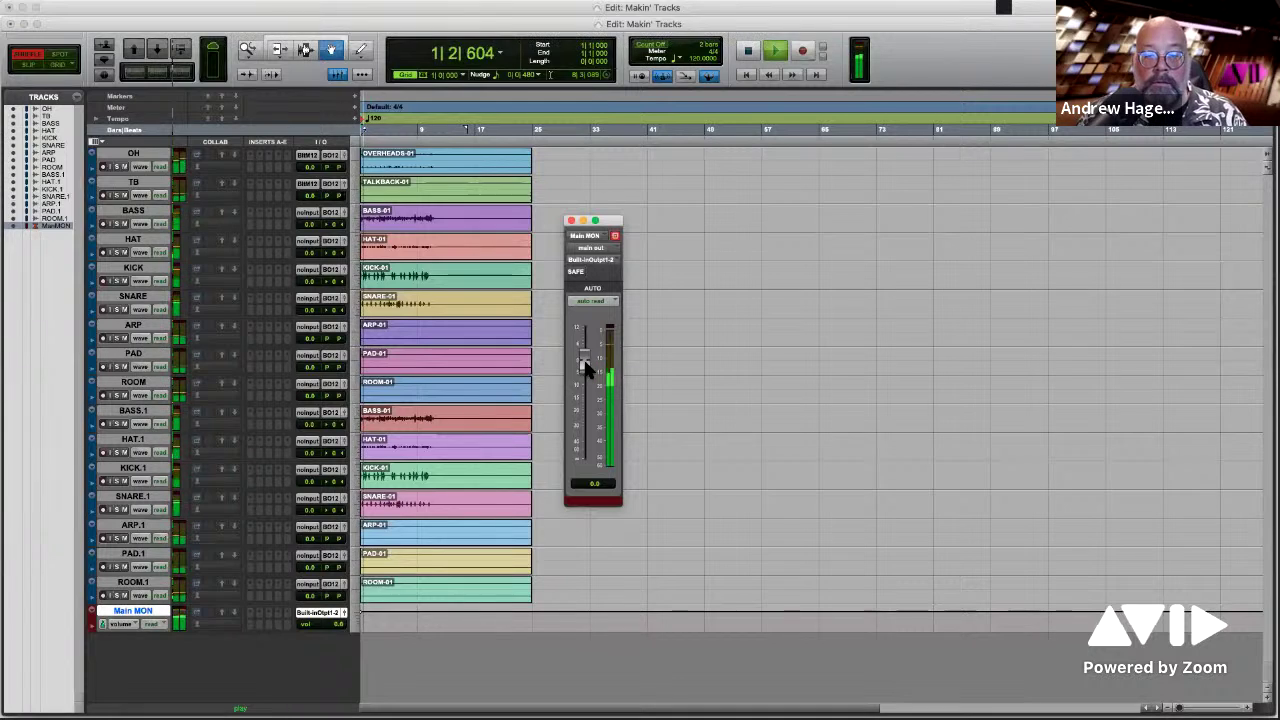
mouse_move(585, 368)
mouse_down()
mouse_move(583, 420)
mouse_move(581, 350)
mouse_up()
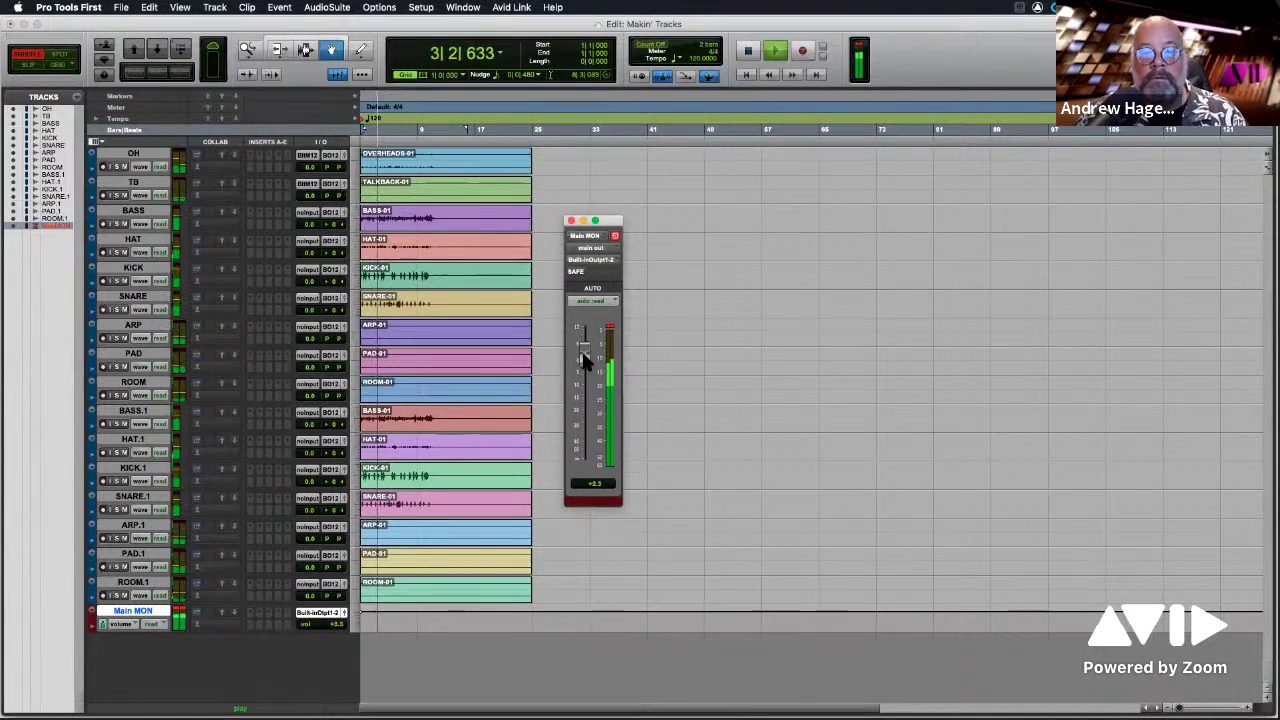
key(space)
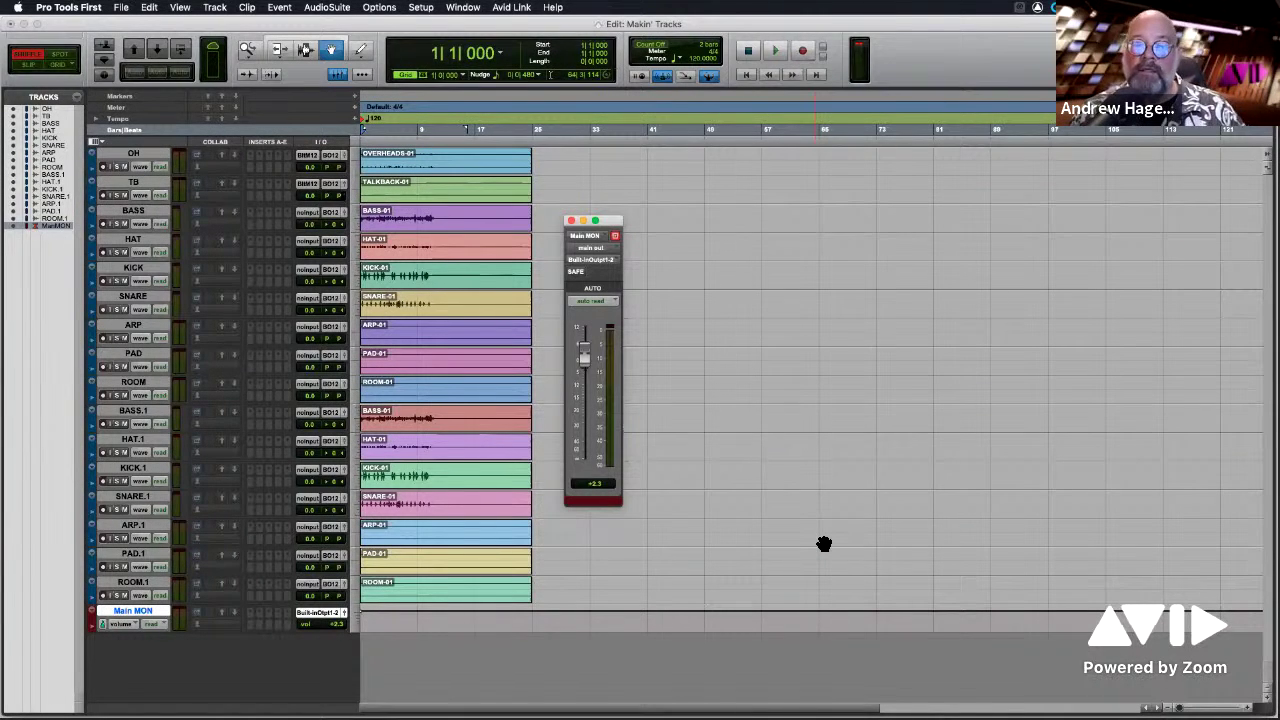
click(571, 221)
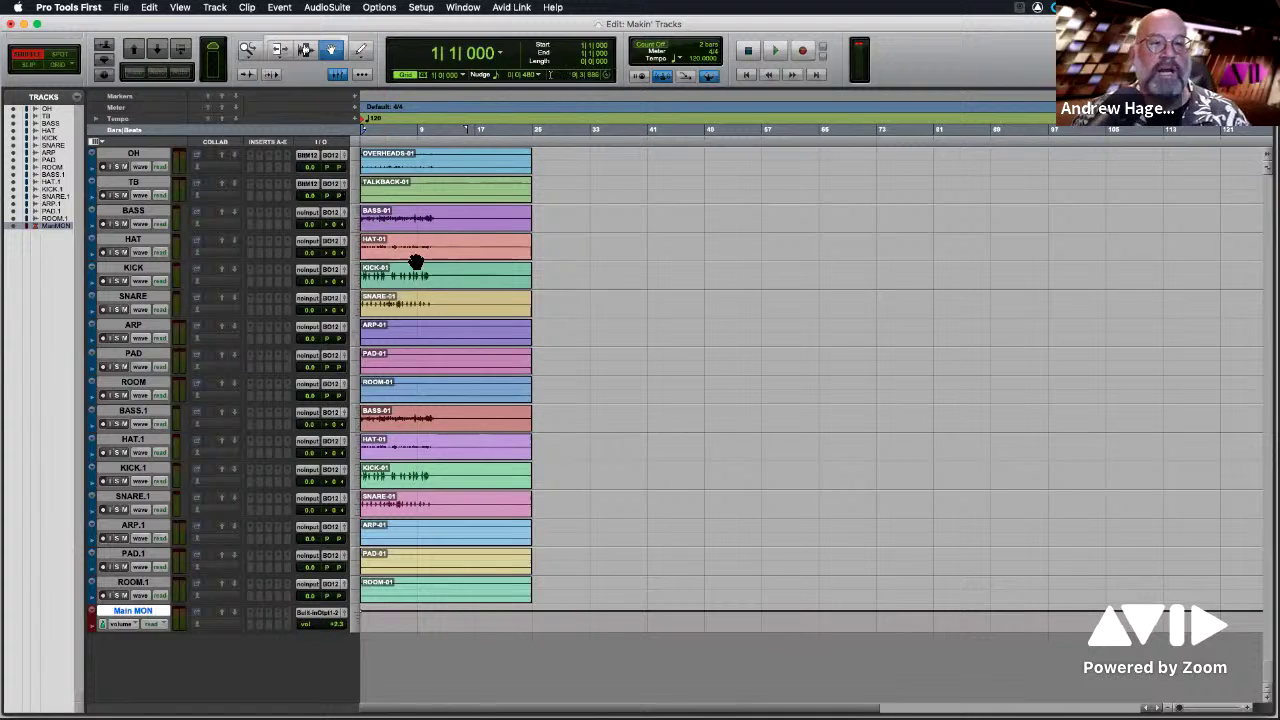
Switch to Grid mode, select the TB track and mute all the audio tracks.
click(60, 65)
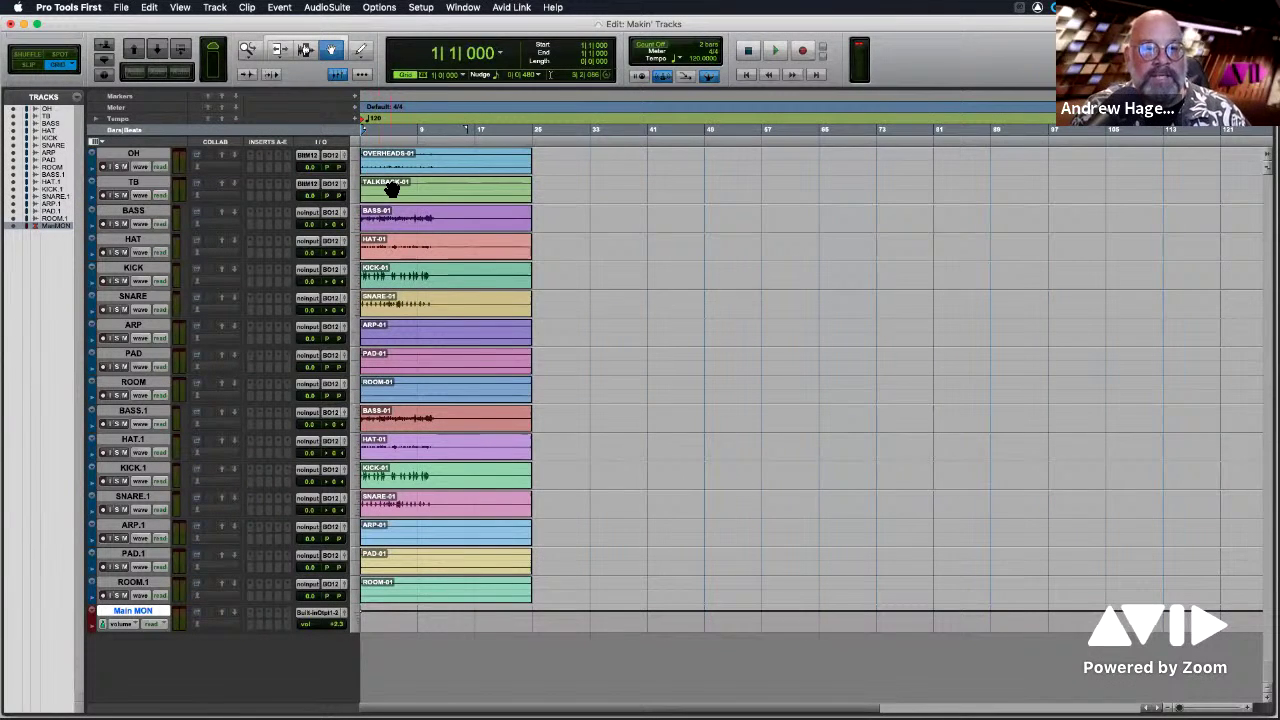
key(super+bracketright)
key(super+bracketright)
key(super+bracketright)
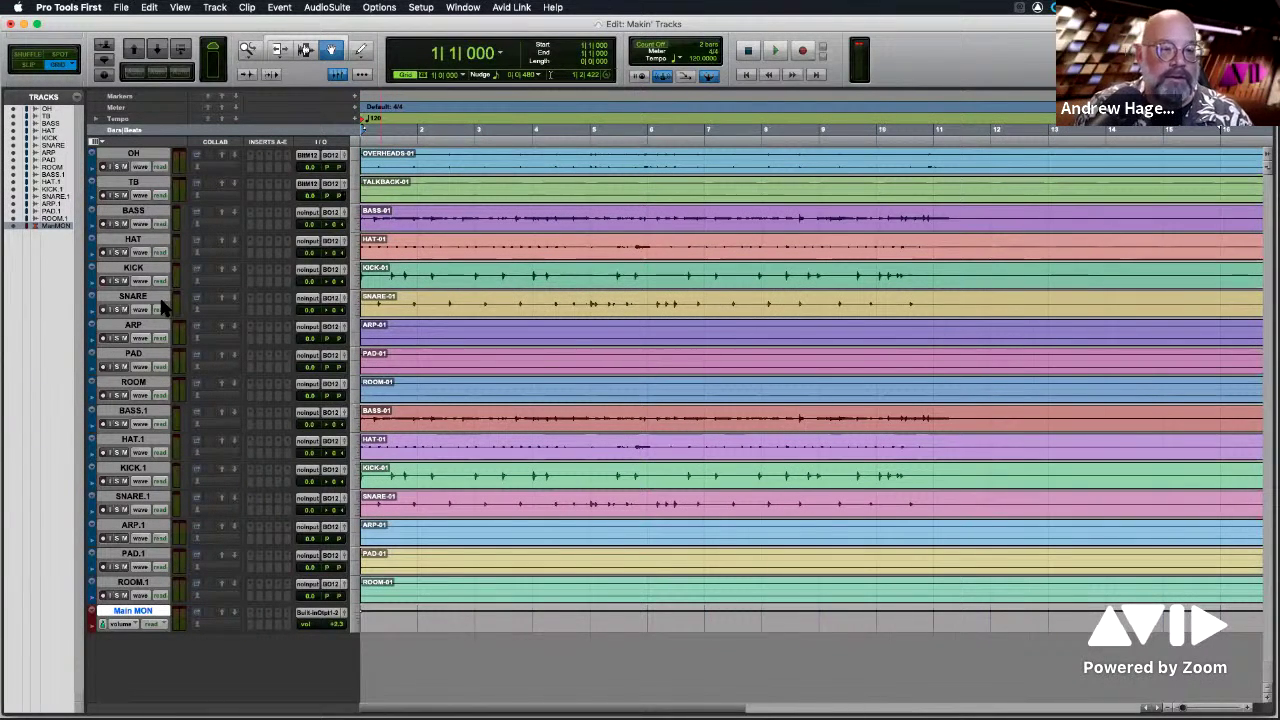
click(133, 183)
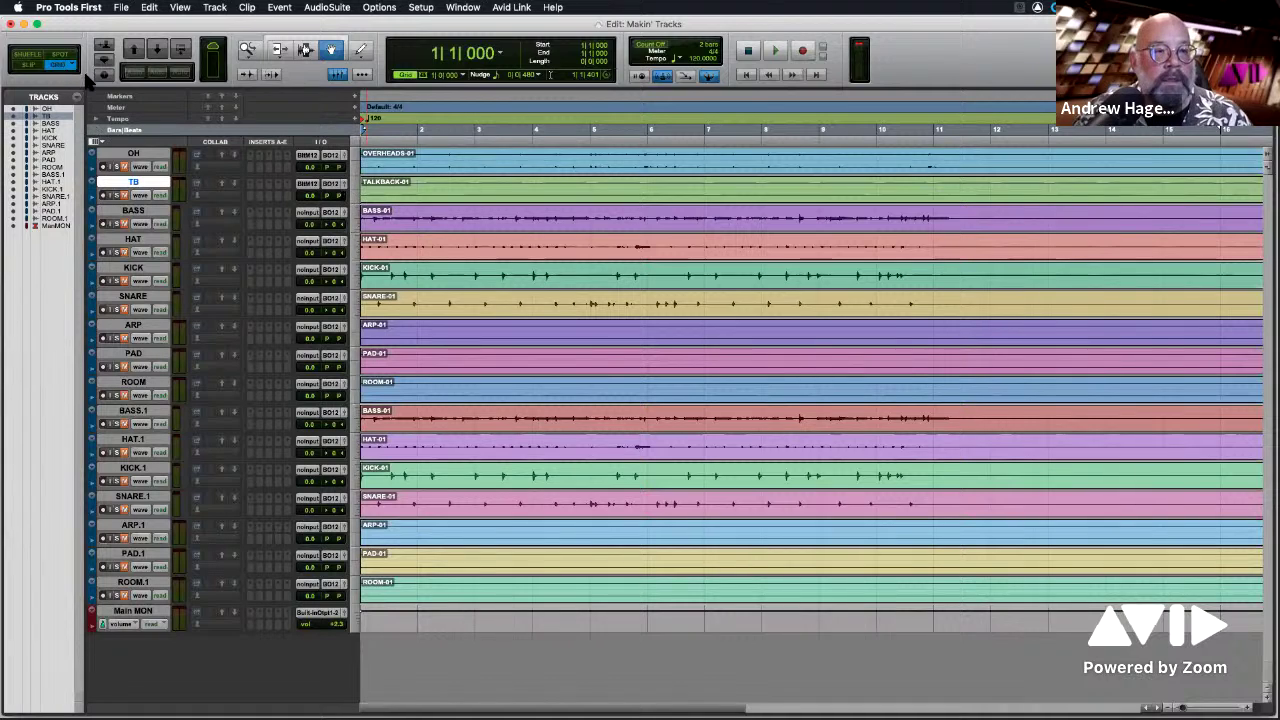
Switch to Slip mode and move the OVERHEADS clip freely to start at 2|1|317.
click(34, 66)
click(511, 174)
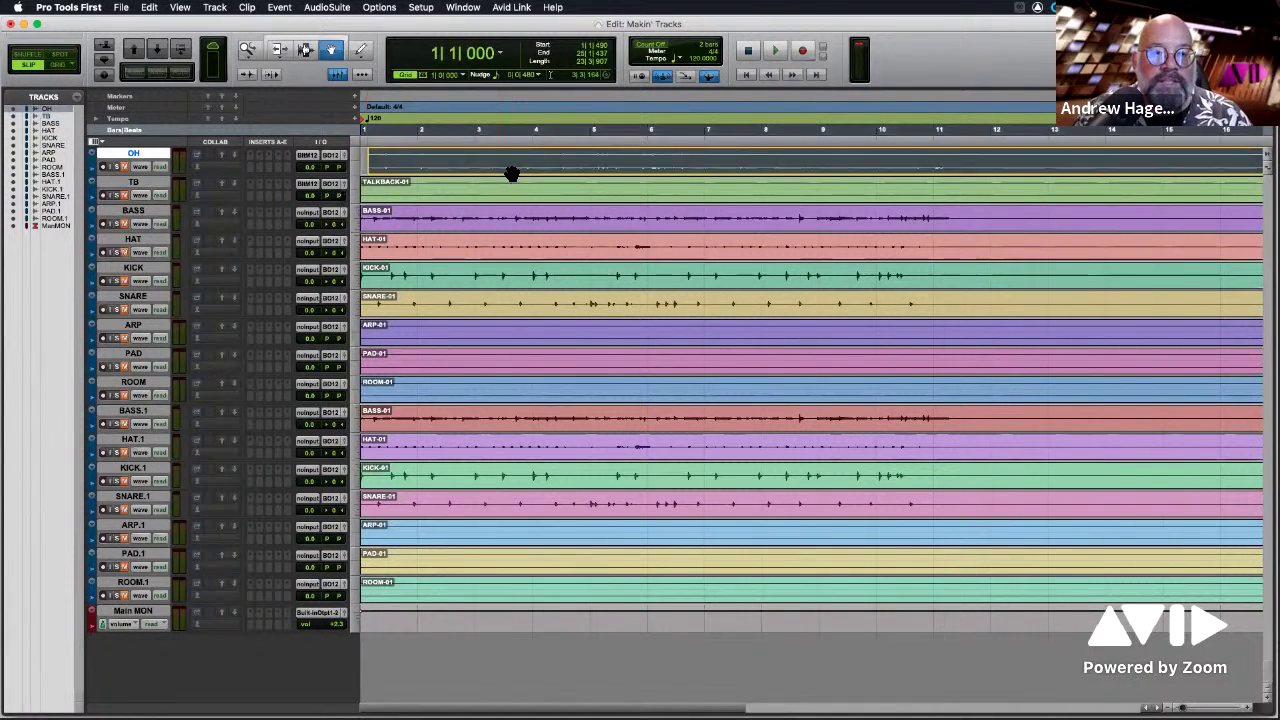
drag(511, 174, 558, 177)
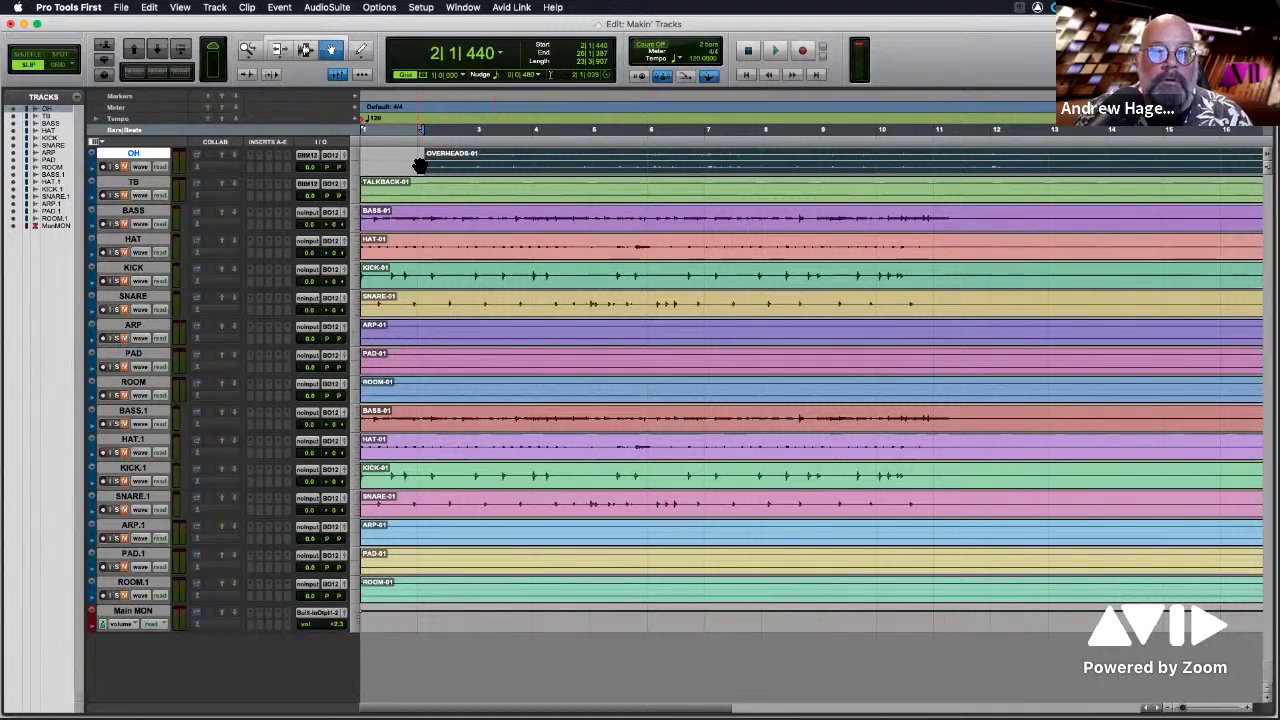
key(super+bracketright)
key(super+bracketright)
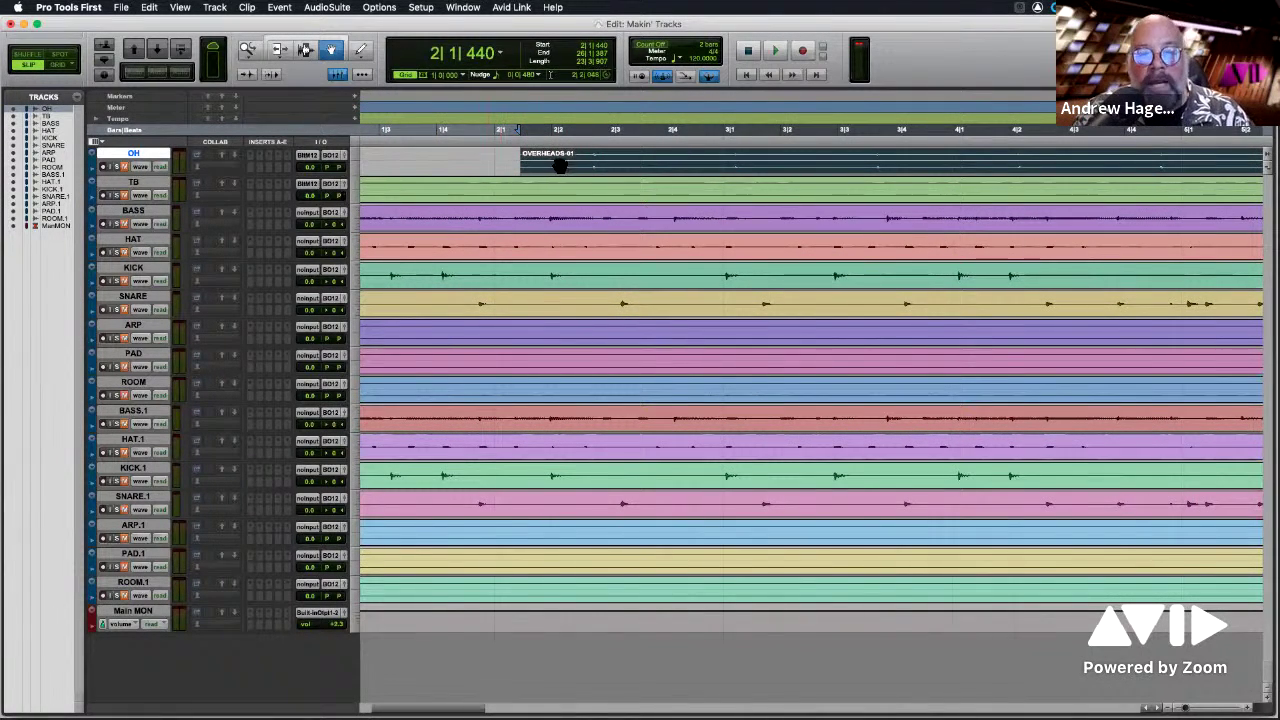
drag(560, 165, 531, 169)
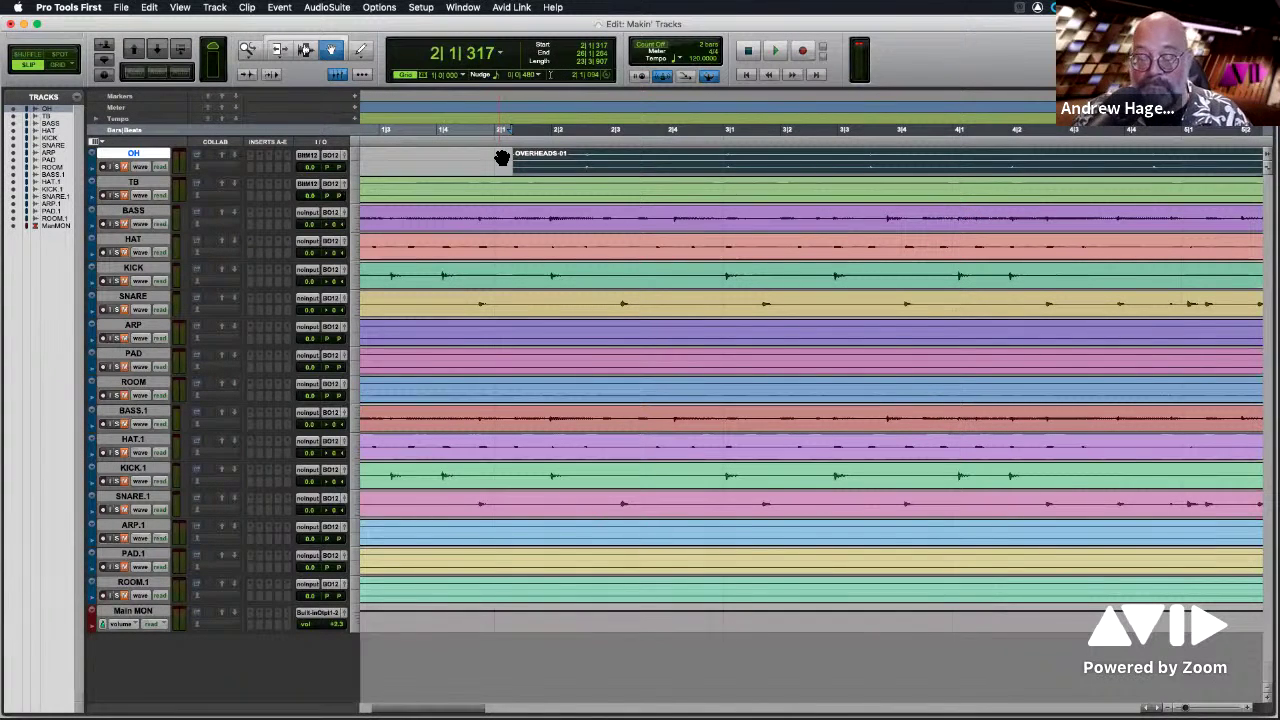
Switch to Grid mode and snap the OVERHEADS clip's start to bar 2, at 2|1|000.
click(60, 65)
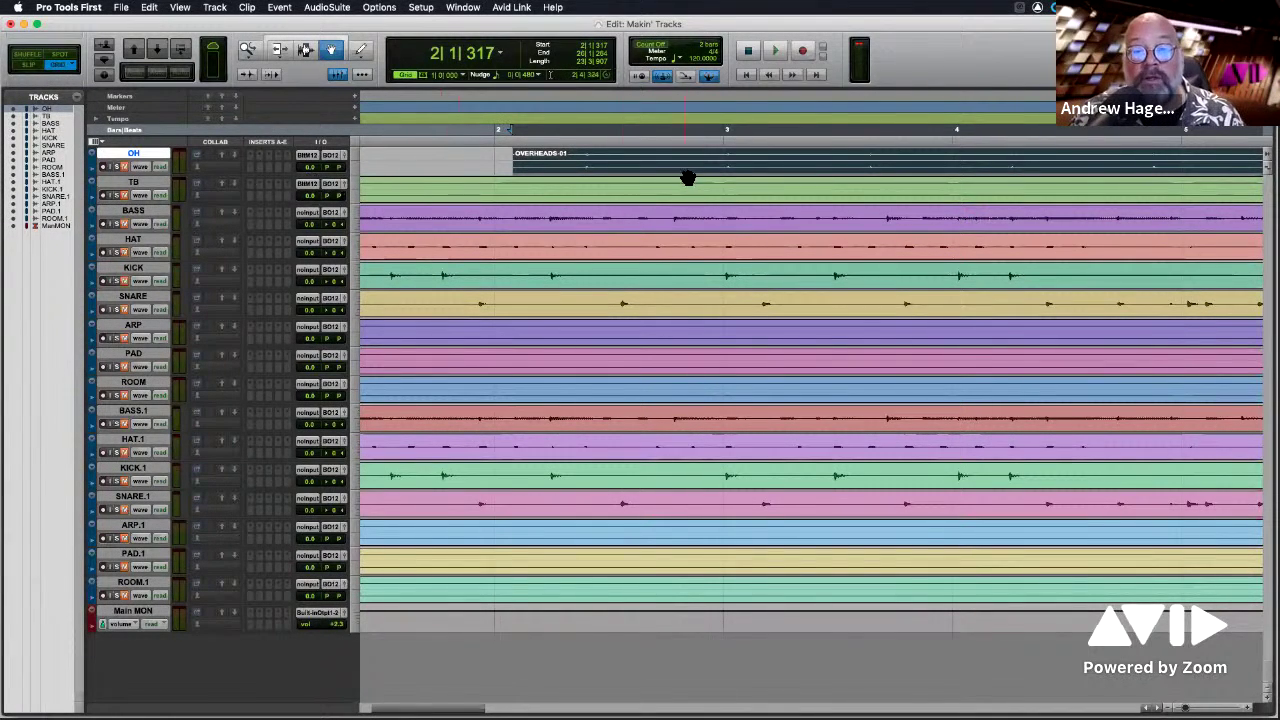
mouse_move(690, 176)
mouse_down()
mouse_move(672, 174)
mouse_move(944, 164)
mouse_move(1116, 176)
mouse_move(700, 165)
mouse_up()
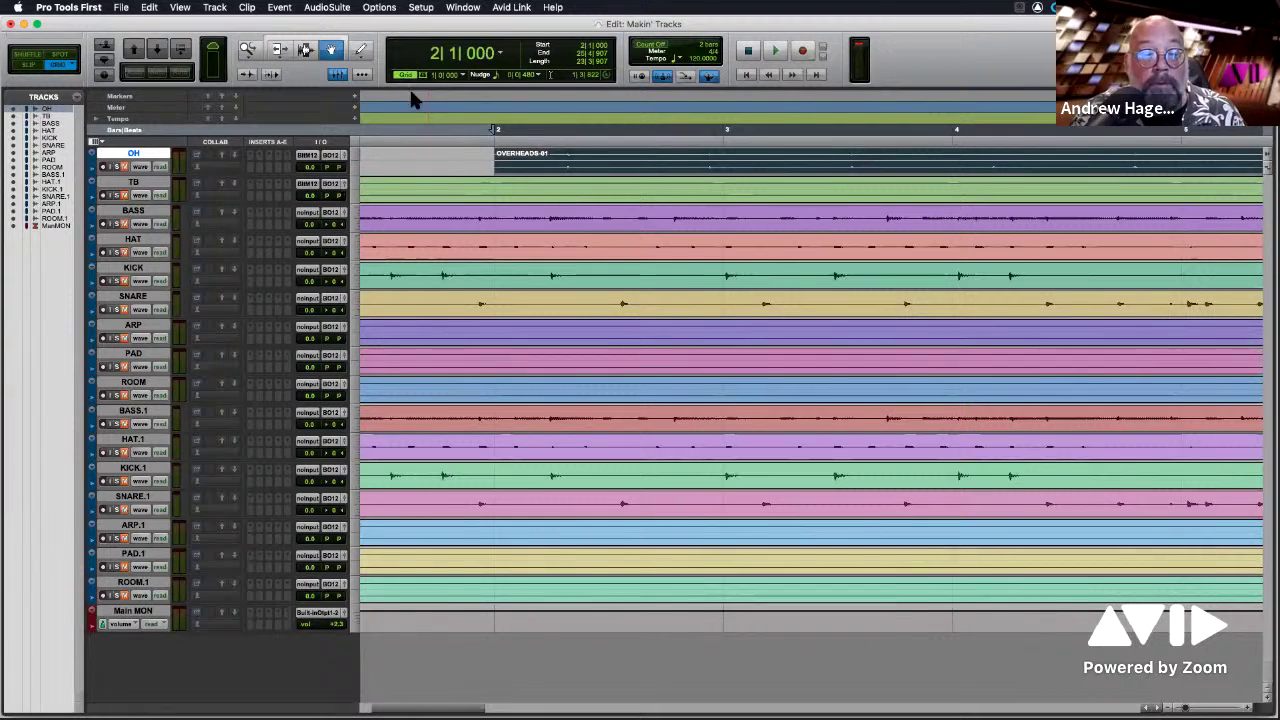
Switch to Slip mode and move the OVERHEADS clip slightly later so it starts at 2|1|256.
click(28, 64)
drag(649, 169, 664, 170)
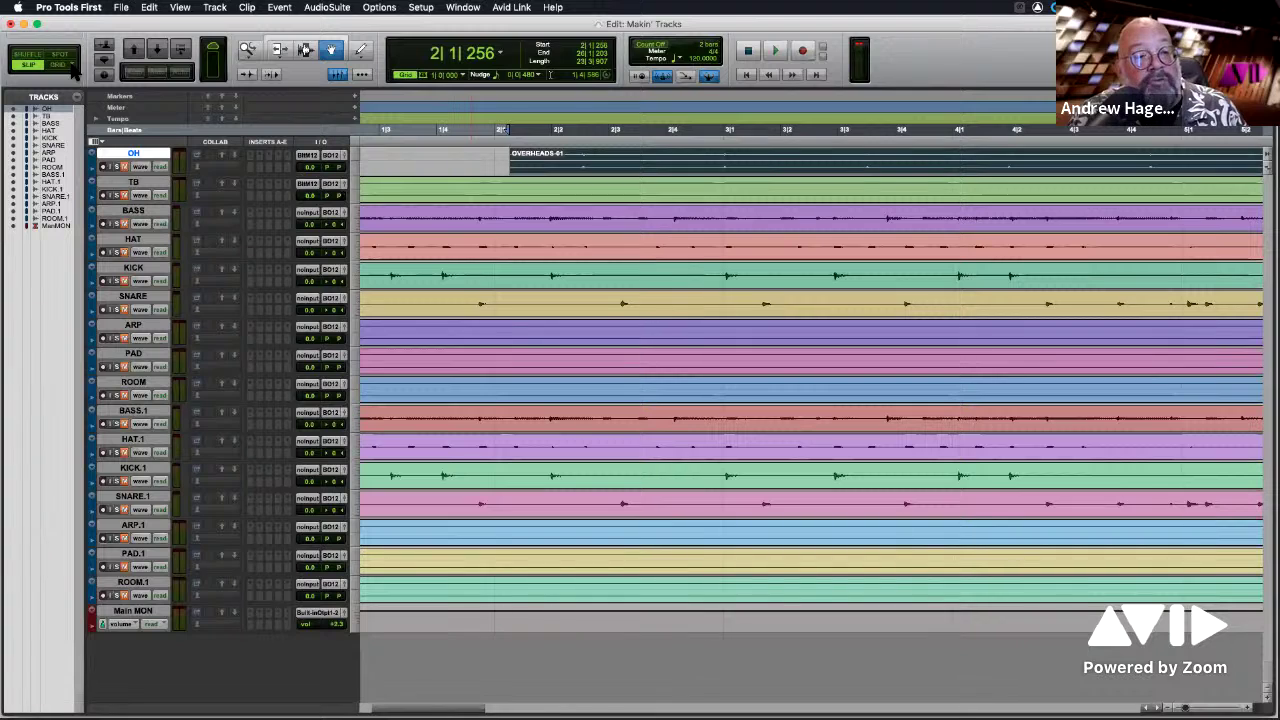
Switch to Relative Grid mode and move the OVERHEADS clip back and forth by whole bars, leaving its start at 4|1|256.
click(72, 66)
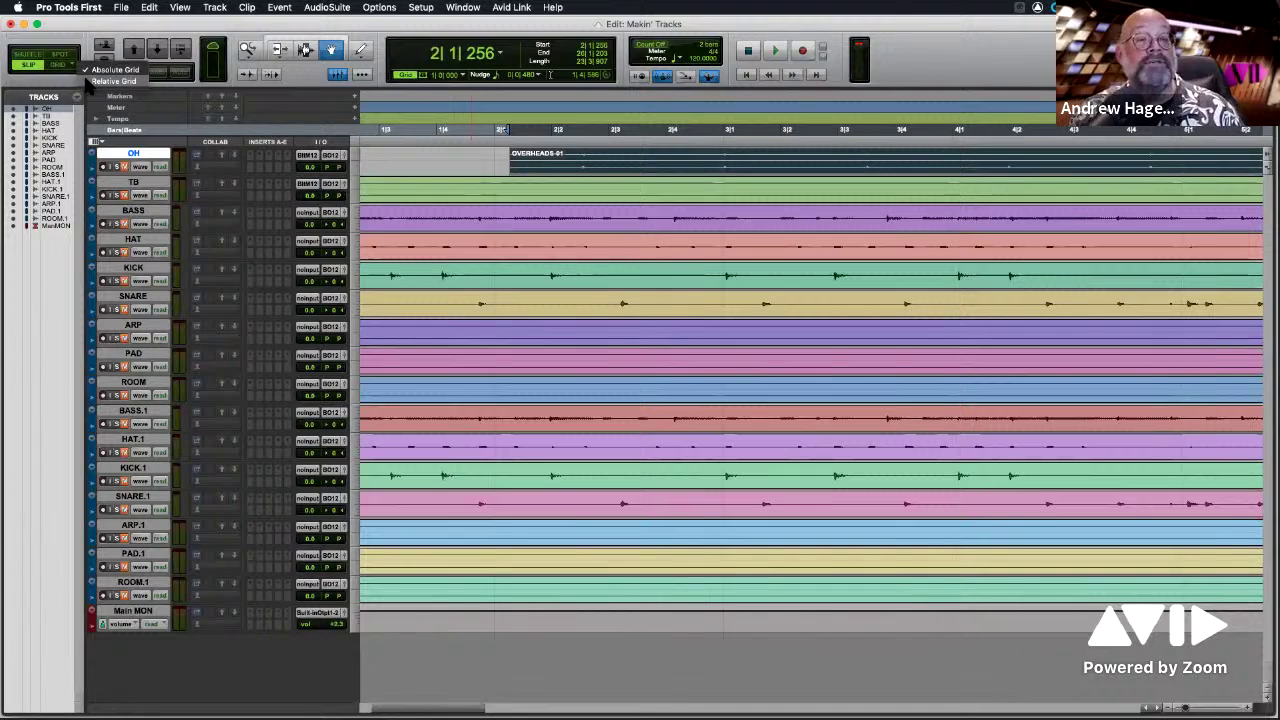
click(88, 82)
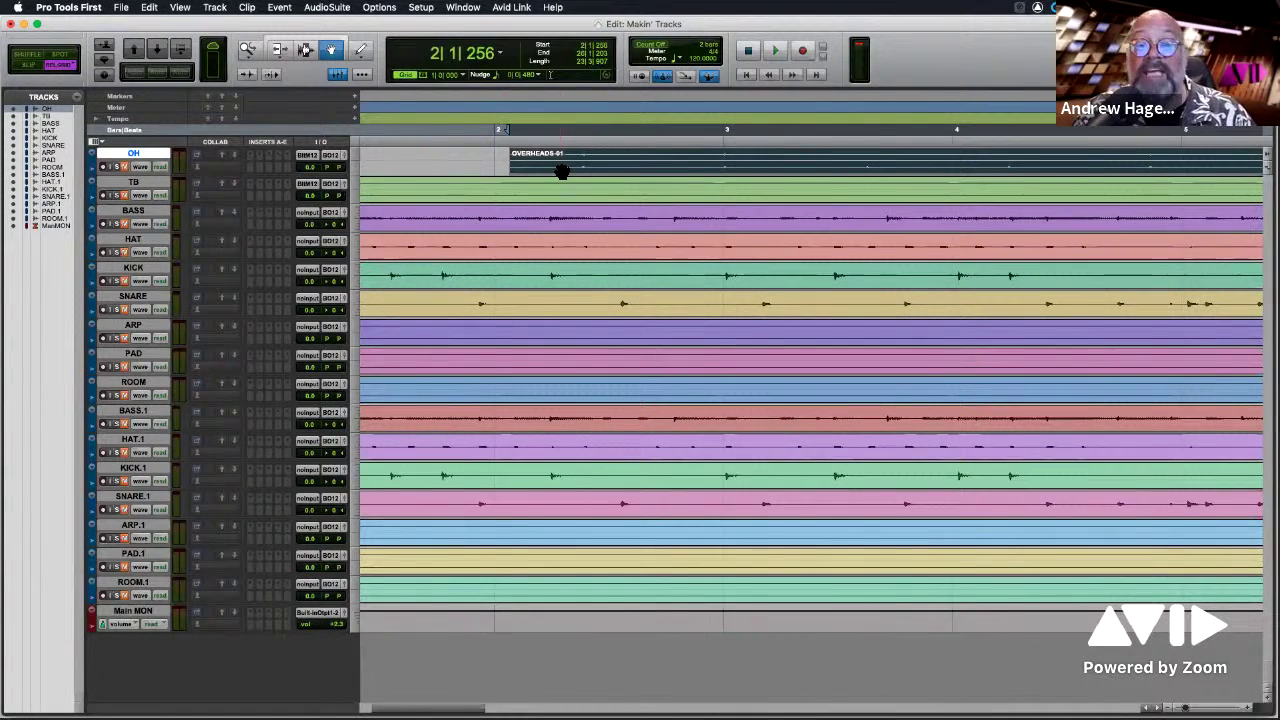
drag(562, 172, 731, 180)
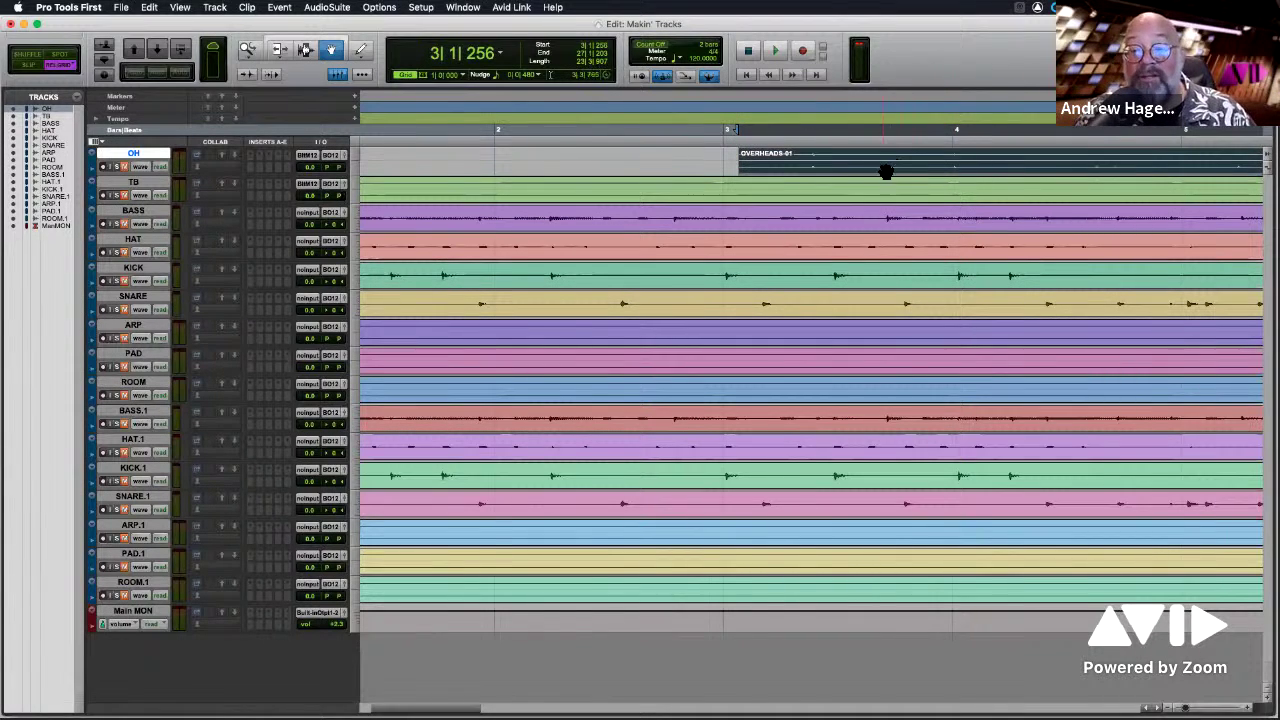
drag(886, 171, 735, 172)
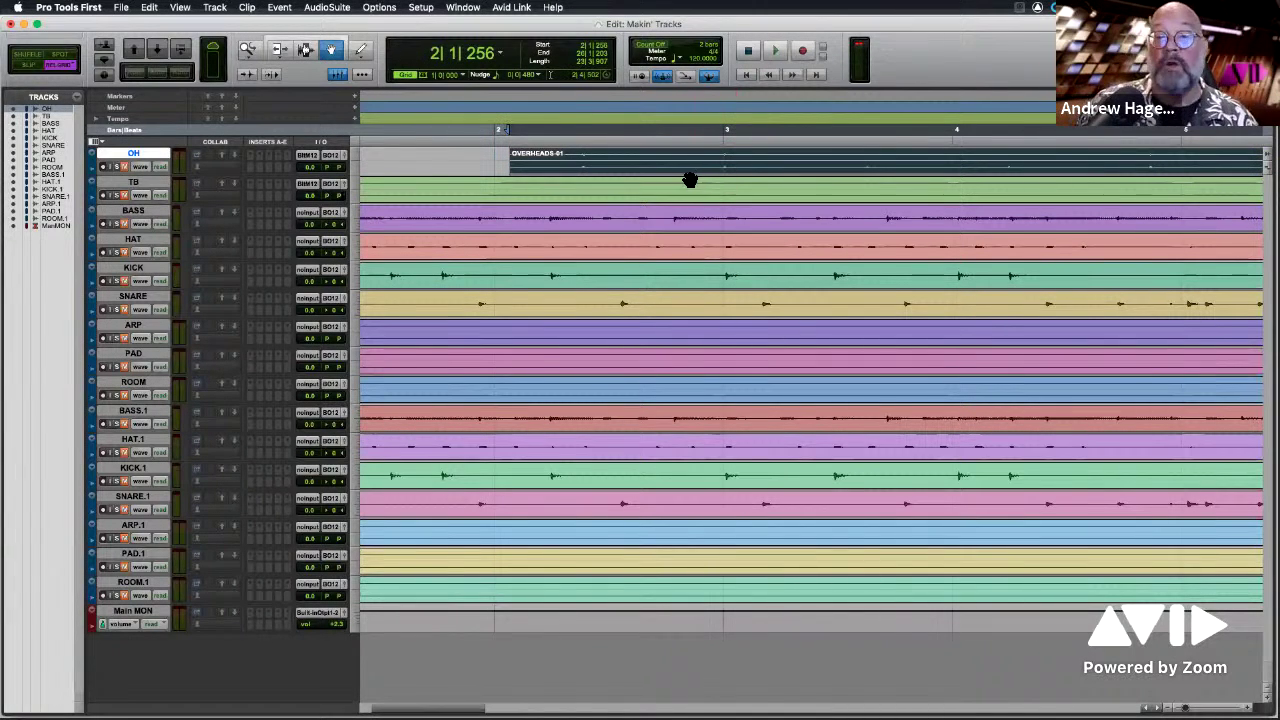
drag(668, 170, 995, 168)
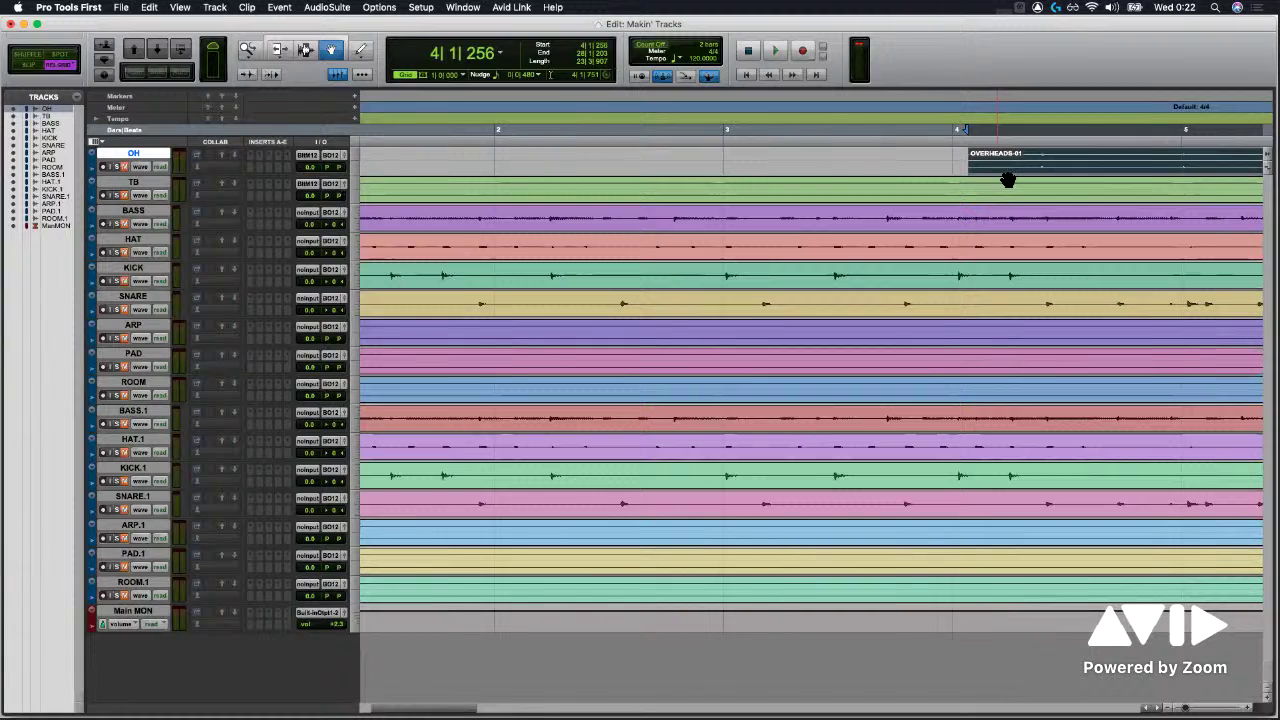
Switch to Slip mode and move the OVERHEADS clip back to the project start at 1|1|000.
click(28, 64)
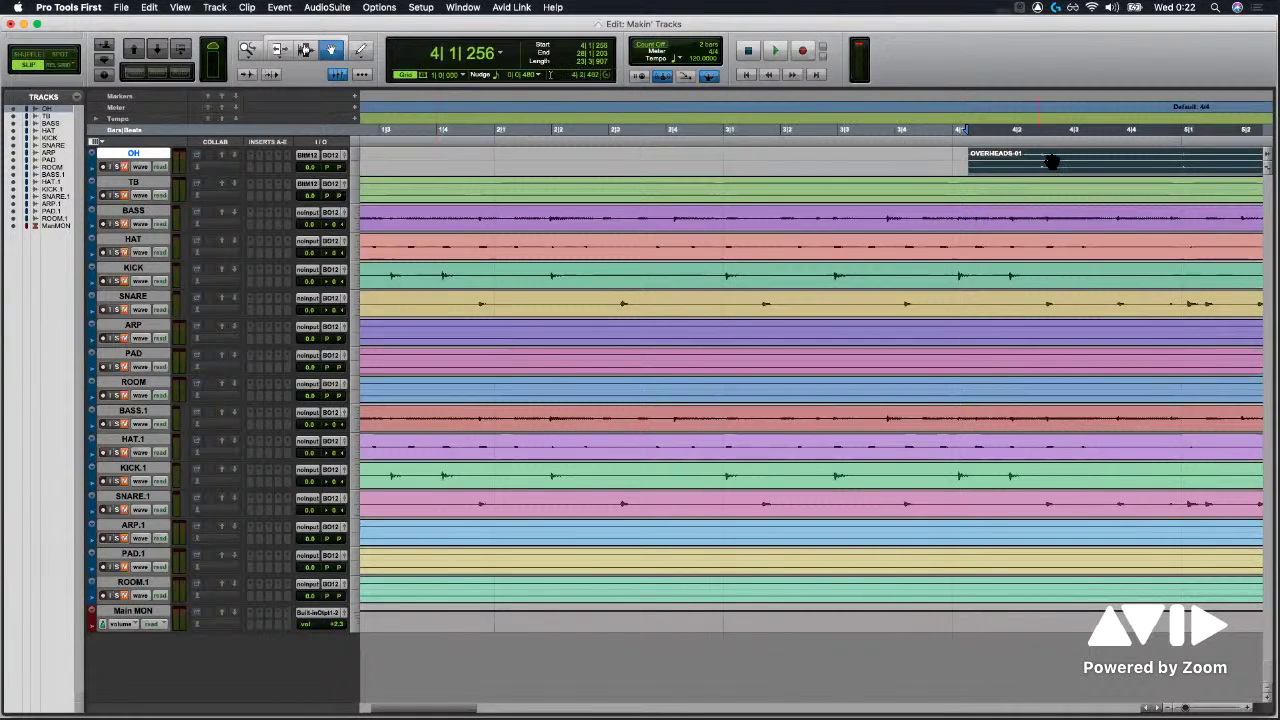
drag(1055, 164, 229, 194)
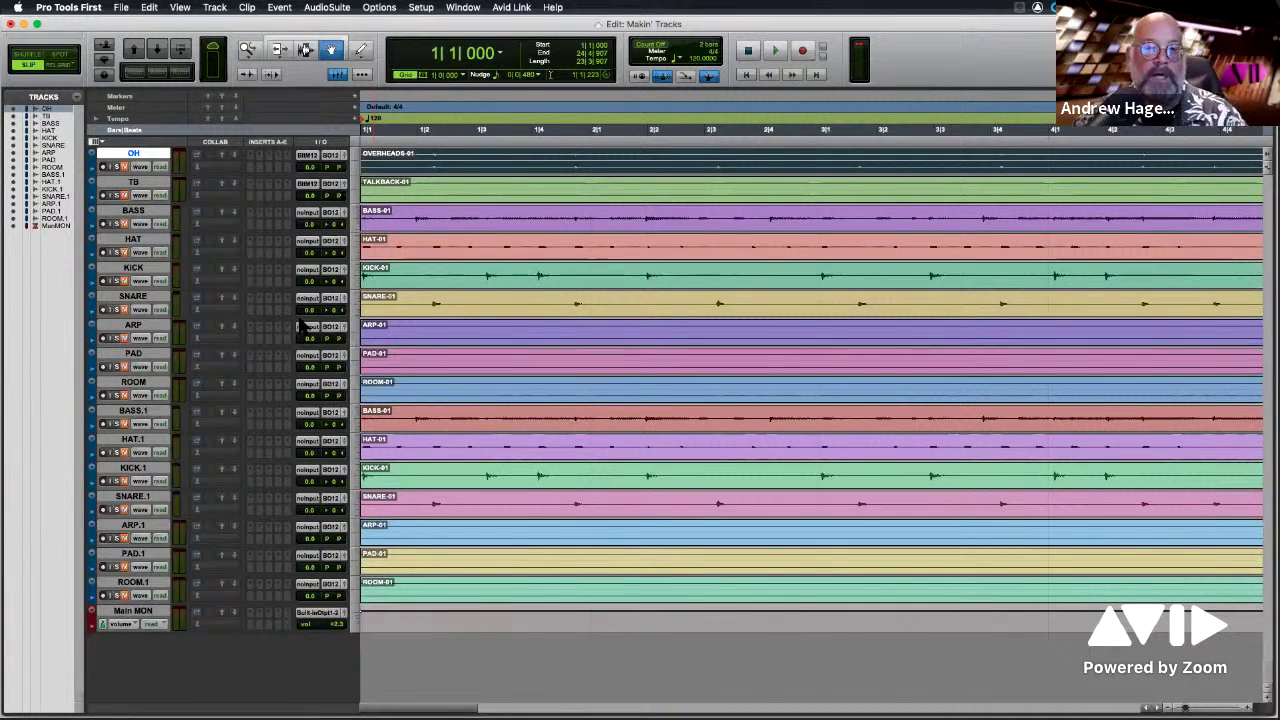
Close the Makin' Tracks project with its changes saved, and open Blank Project.
click(121, 8)
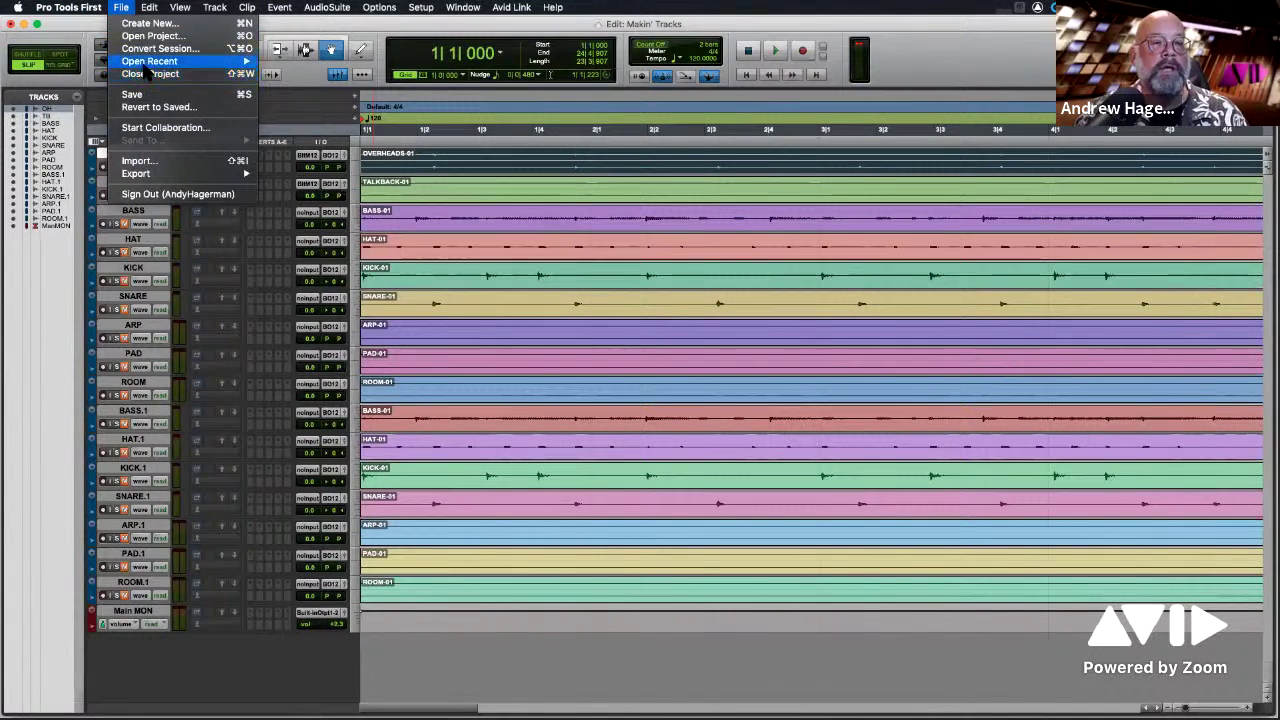
click(148, 74)
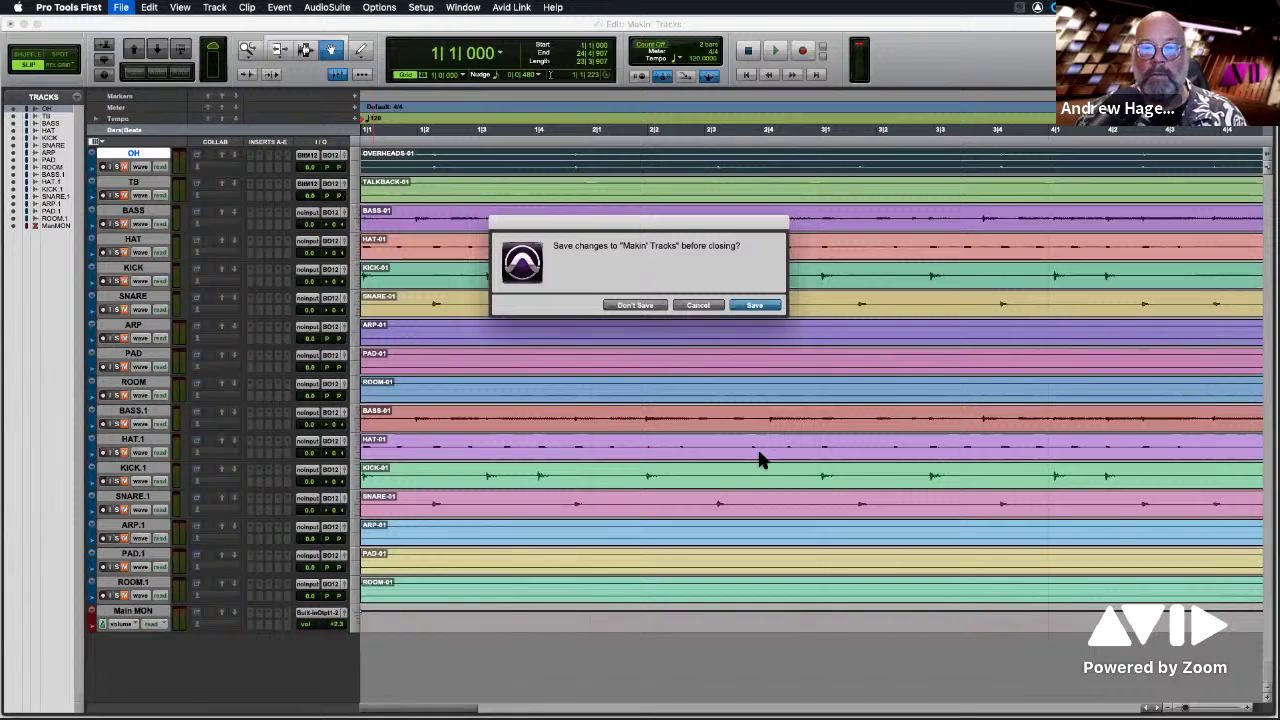
click(755, 306)
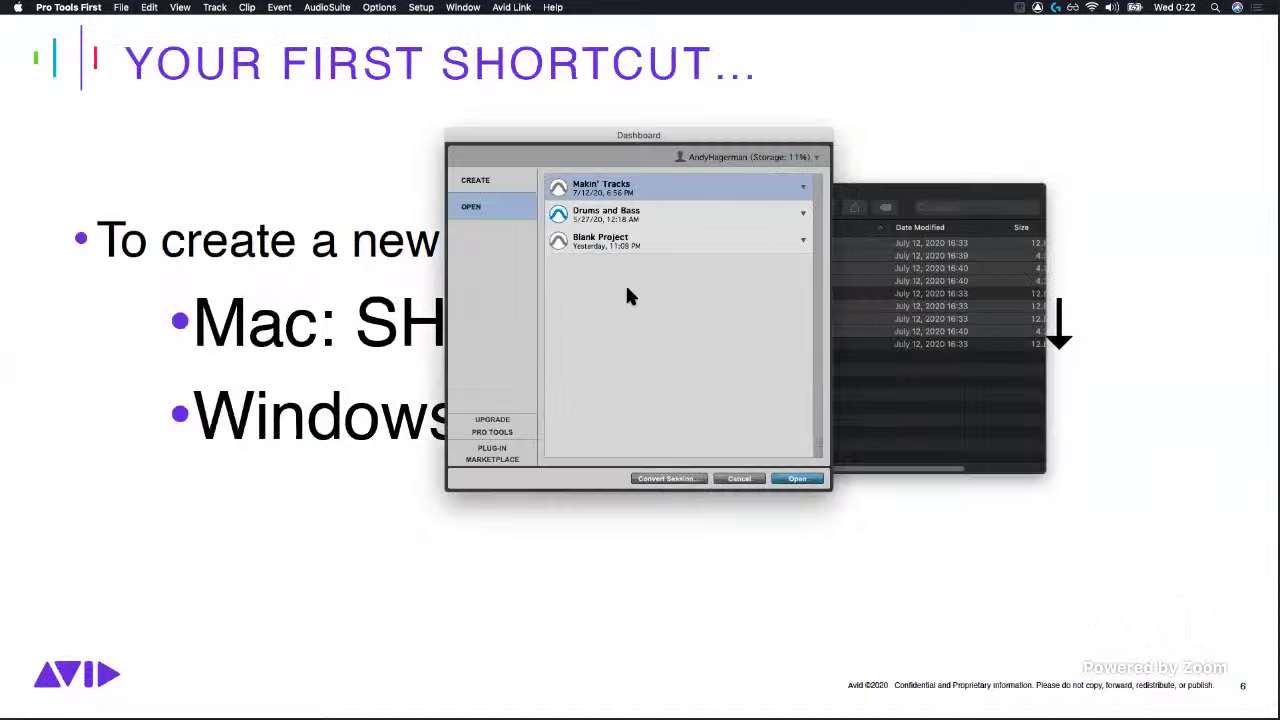
double_click(588, 242)
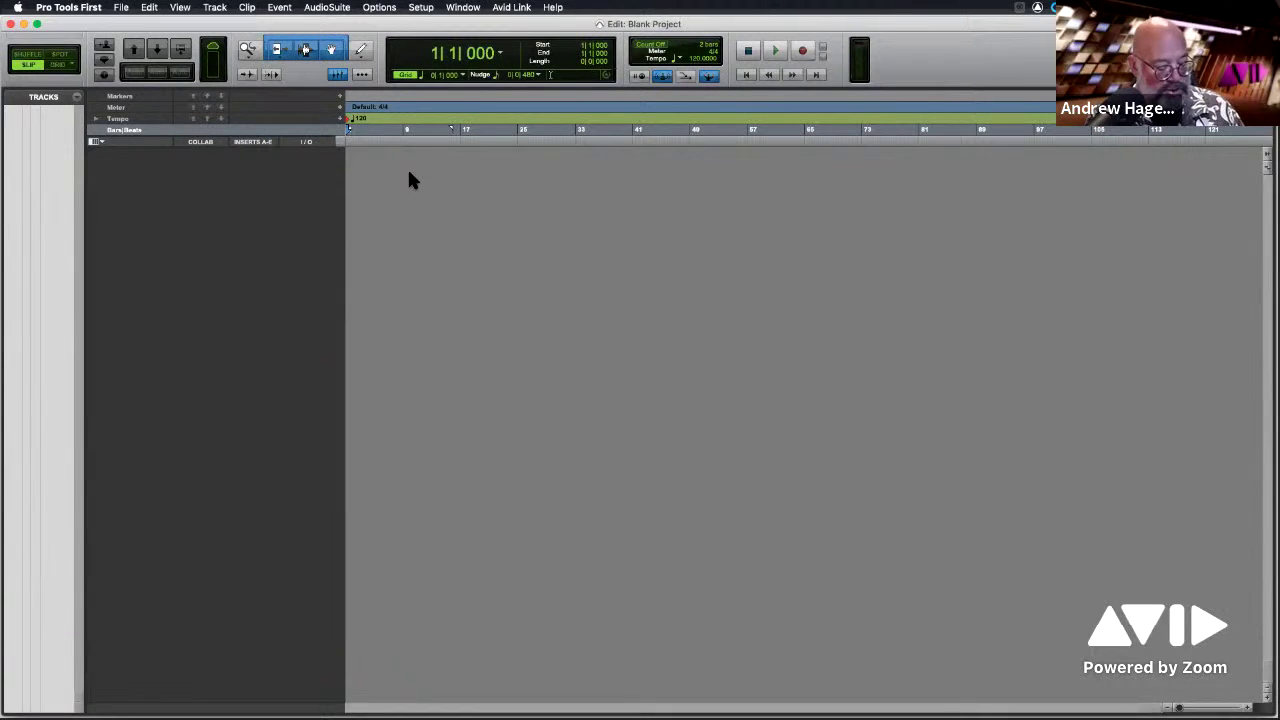
Set up one new MIDI track in Ticks named PNO MIDI in the New Tracks dialog.
key(super+shift+n)
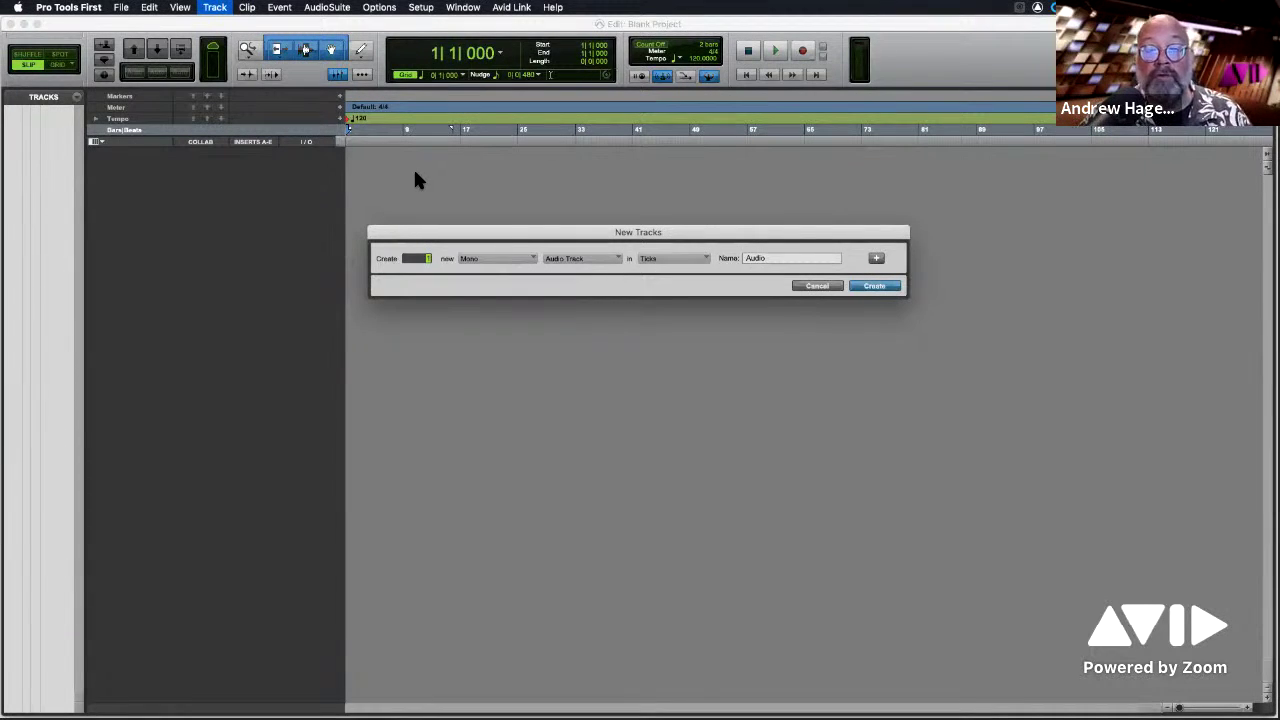
click(597, 258)
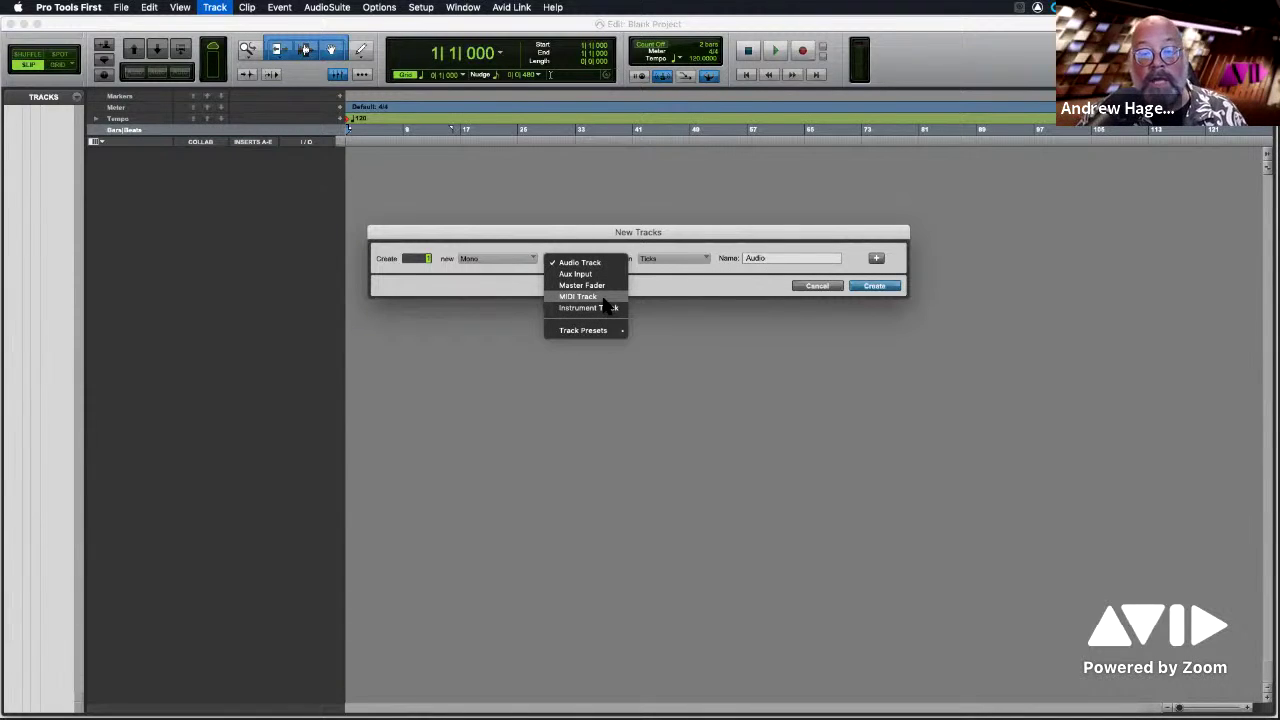
click(611, 298)
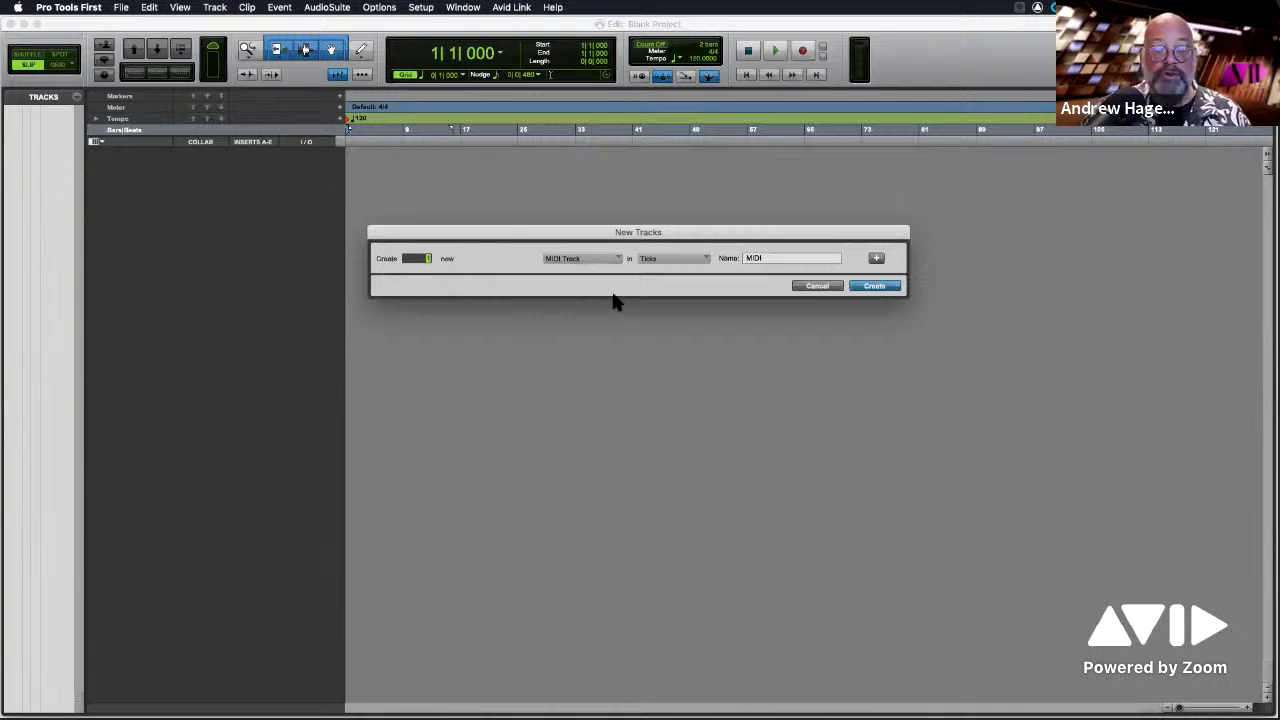
double_click(790, 258)
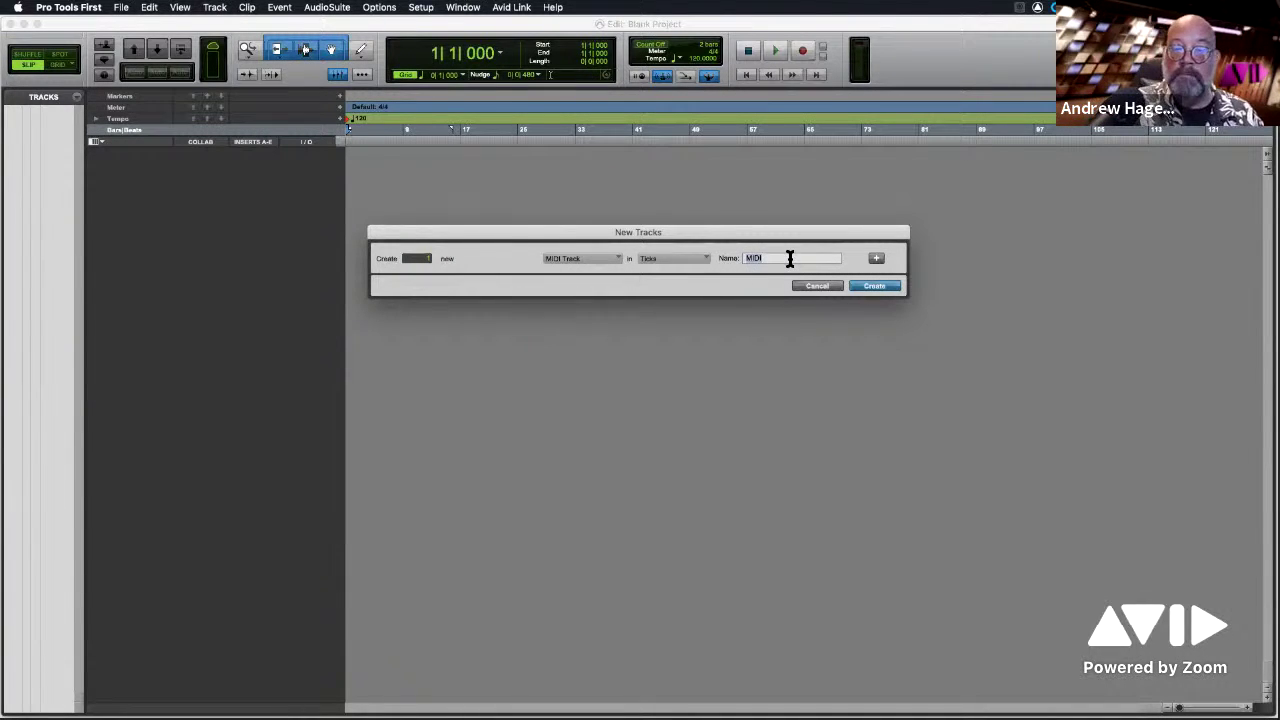
text(PN)
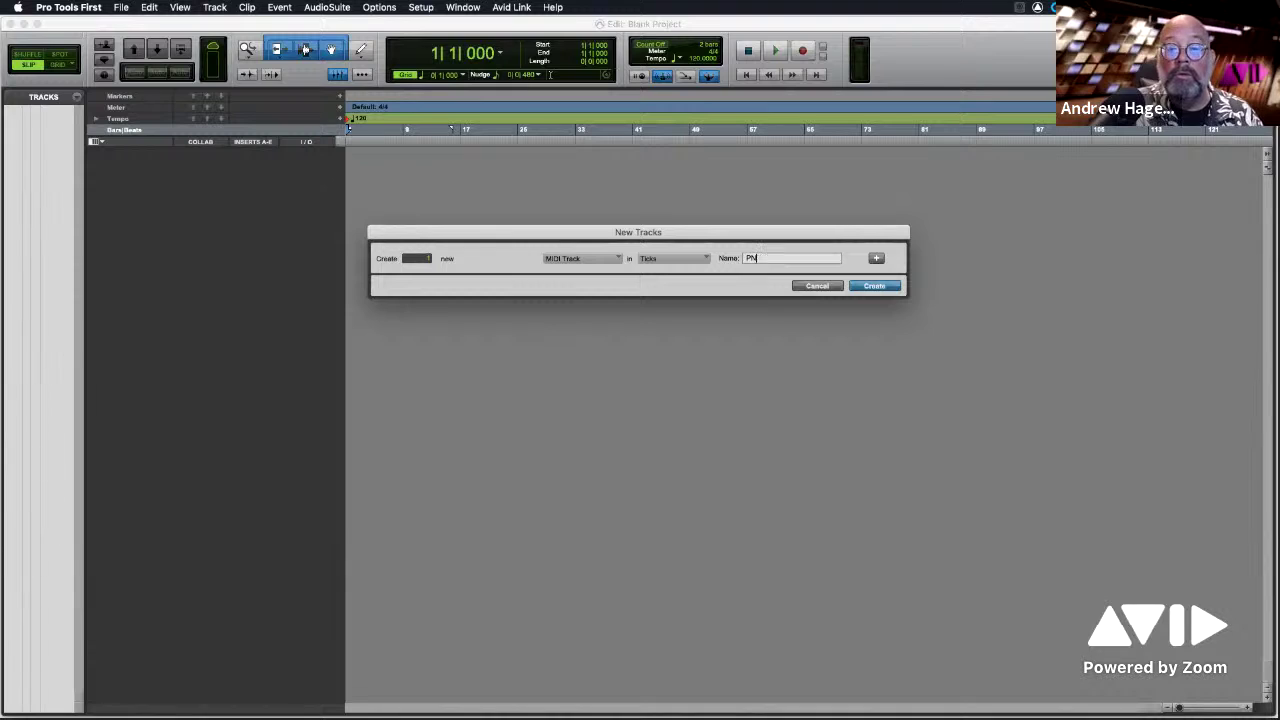
text(PO MIDI)
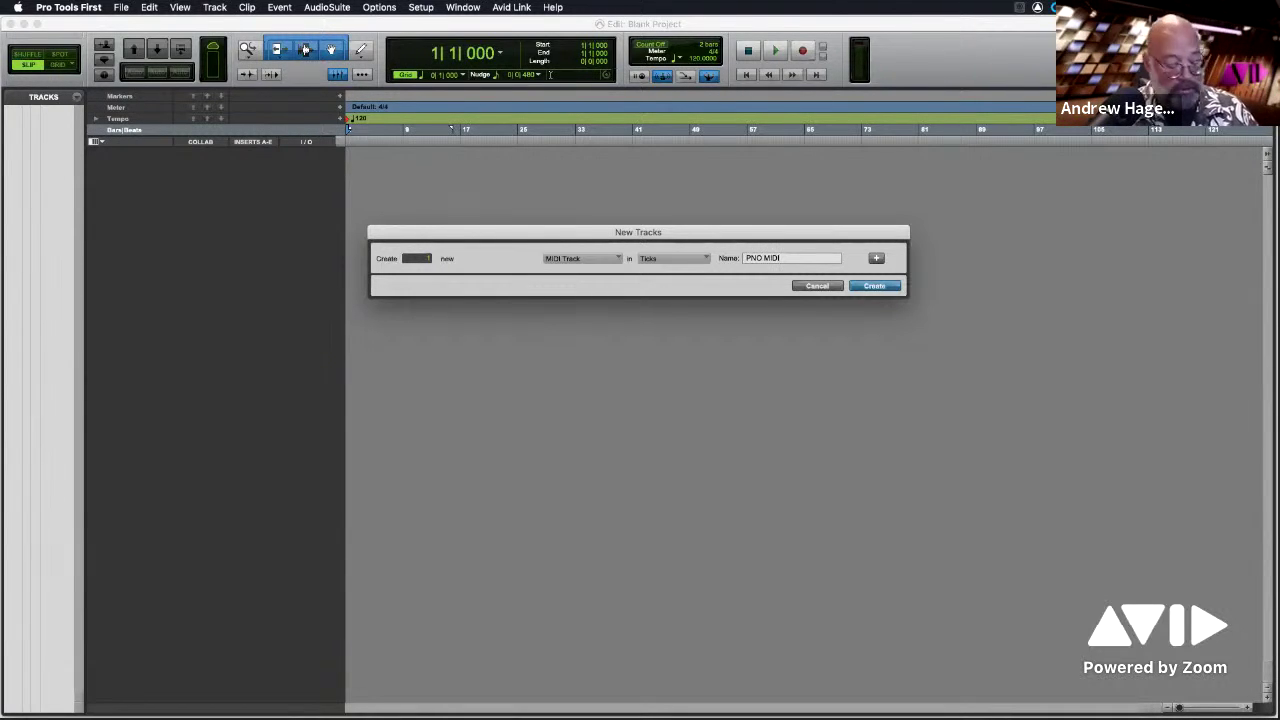
Add a stereo Aux Input named VI PNO to the new tracks and create both tracks.
key(super+shift+Down)
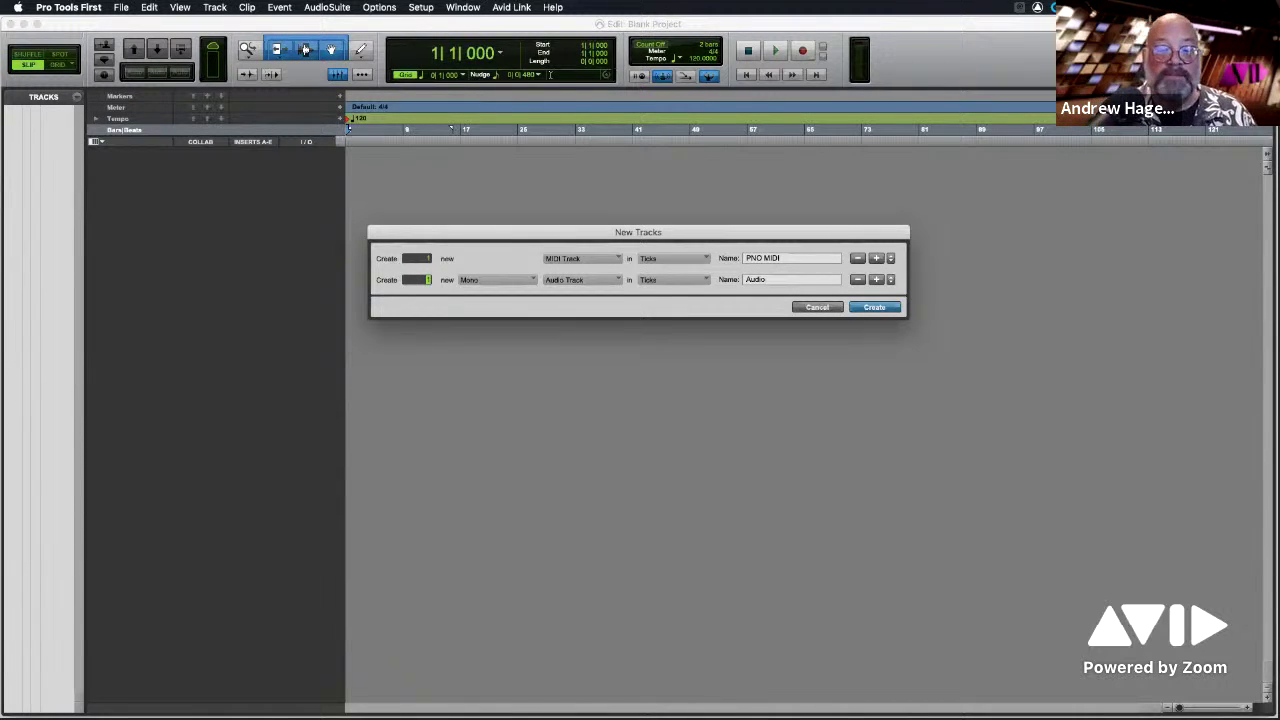
key(super+Right)
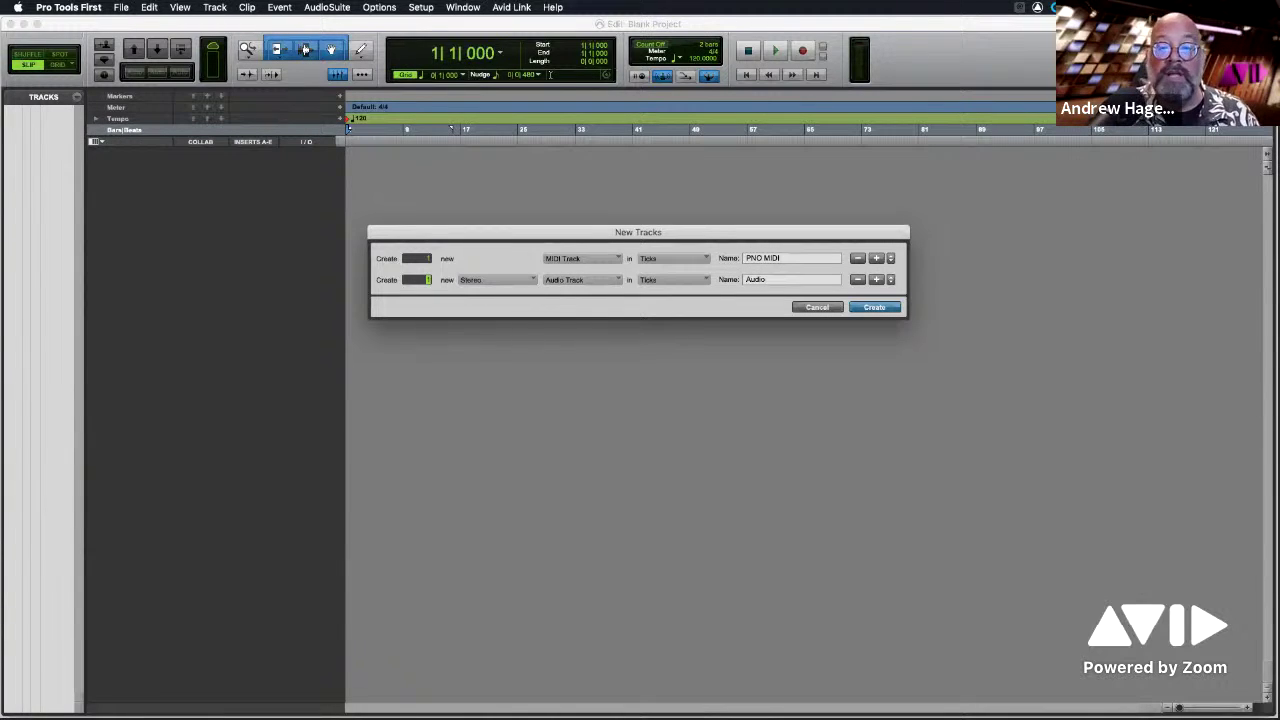
key(super+Down)
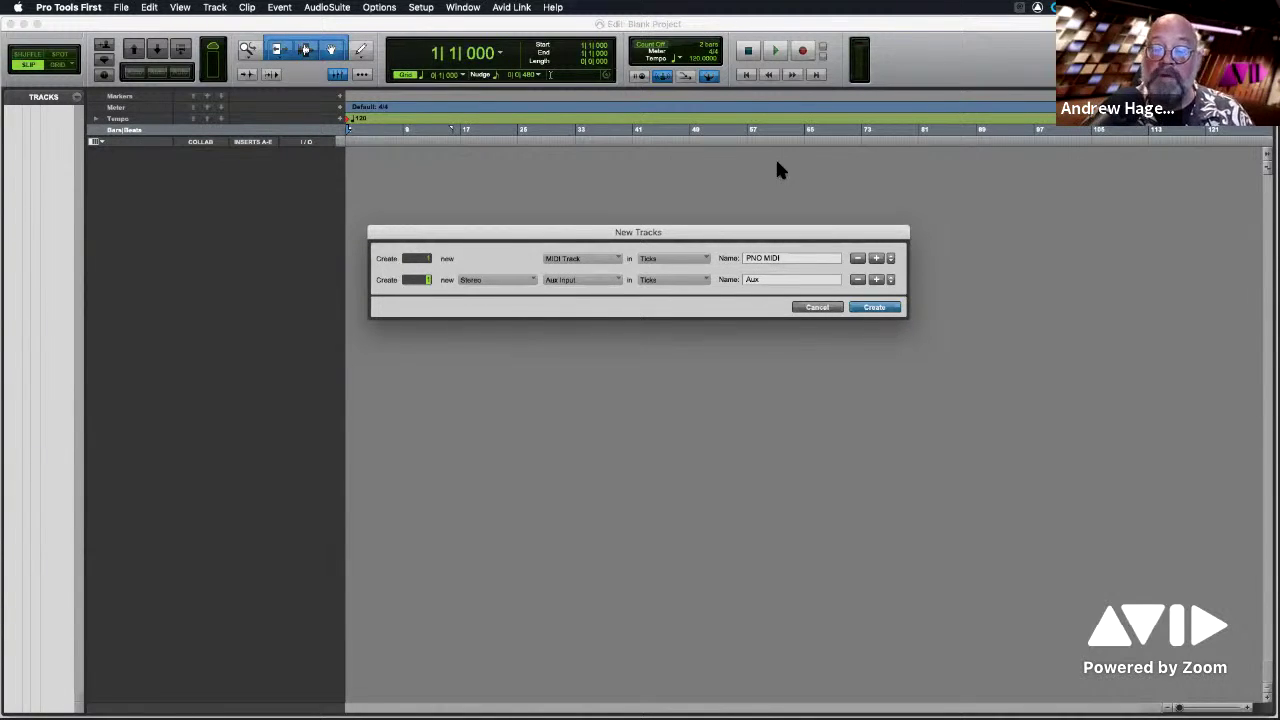
double_click(795, 283)
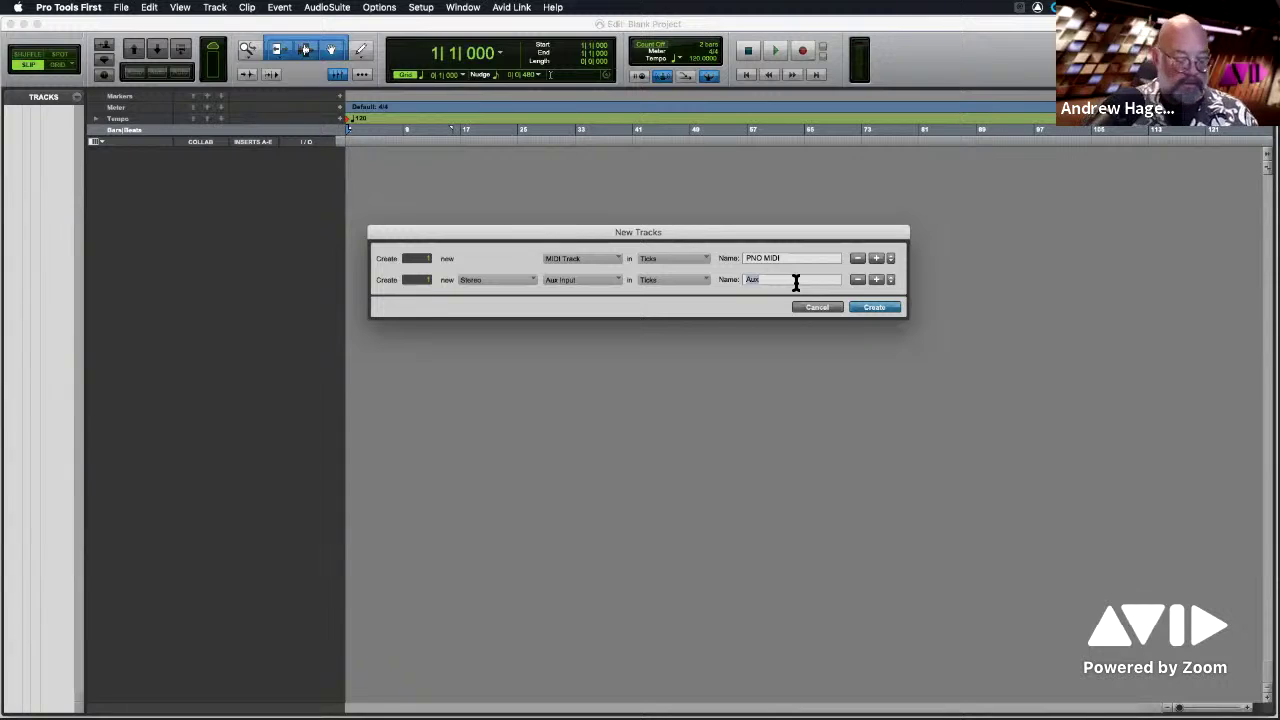
text(VI)
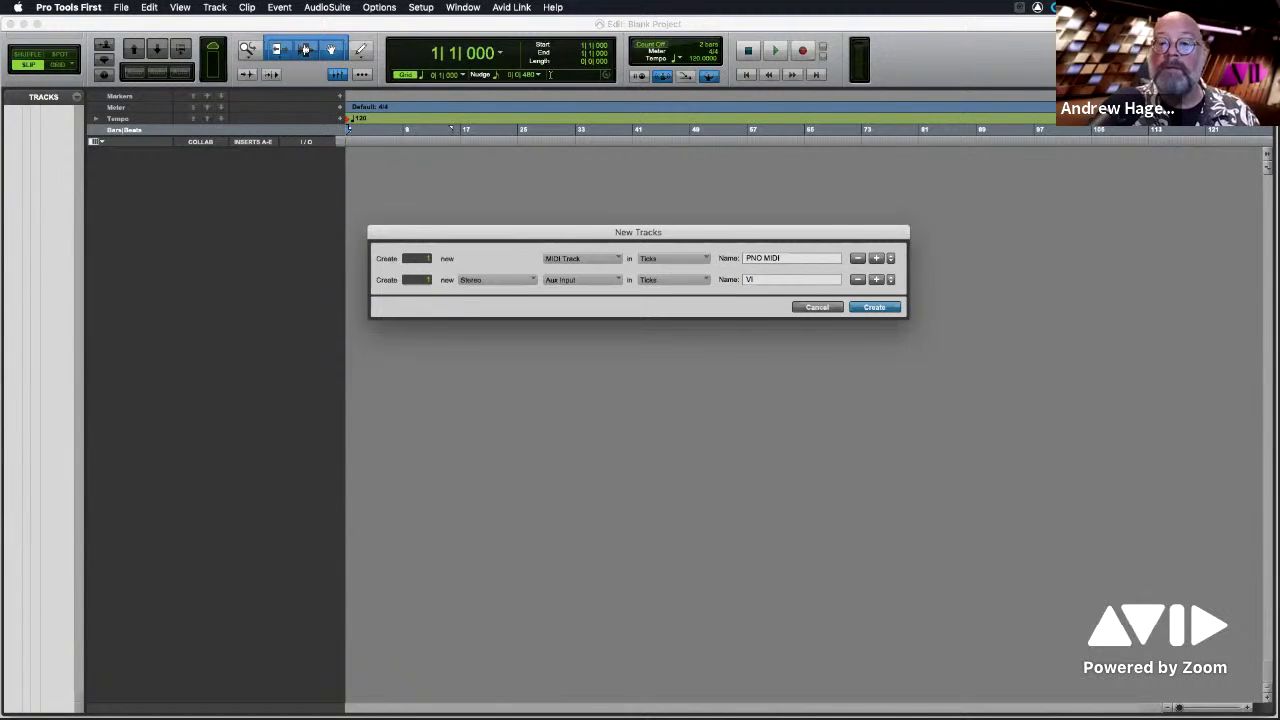
text( PNO)
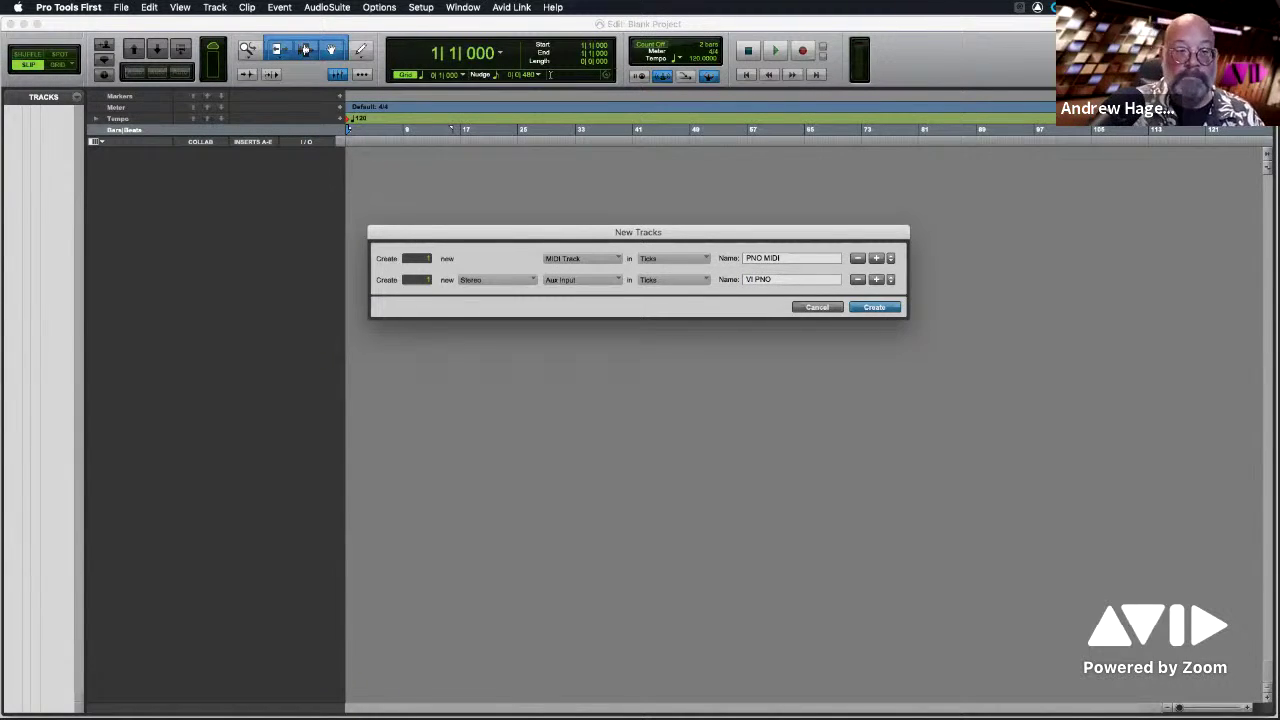
key(Return)
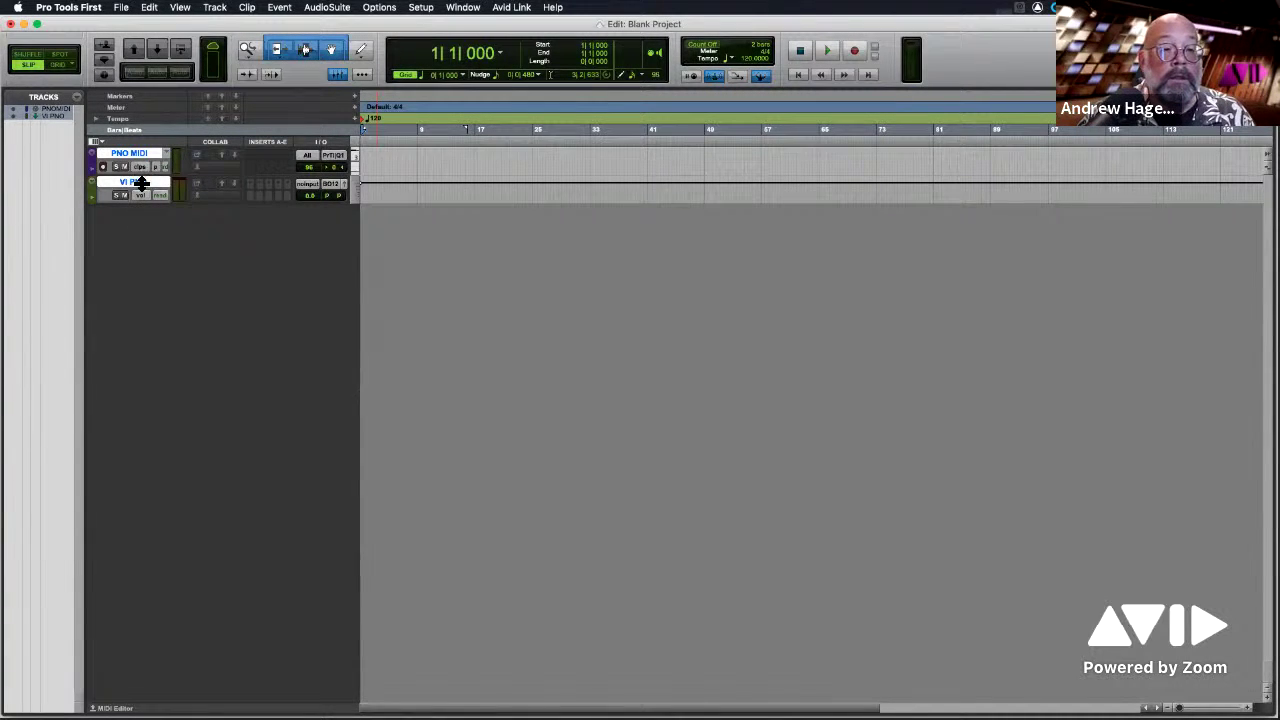
Increase the height of both tracks and record-enable the PNO MIDI track.
drag(140, 180, 118, 287)
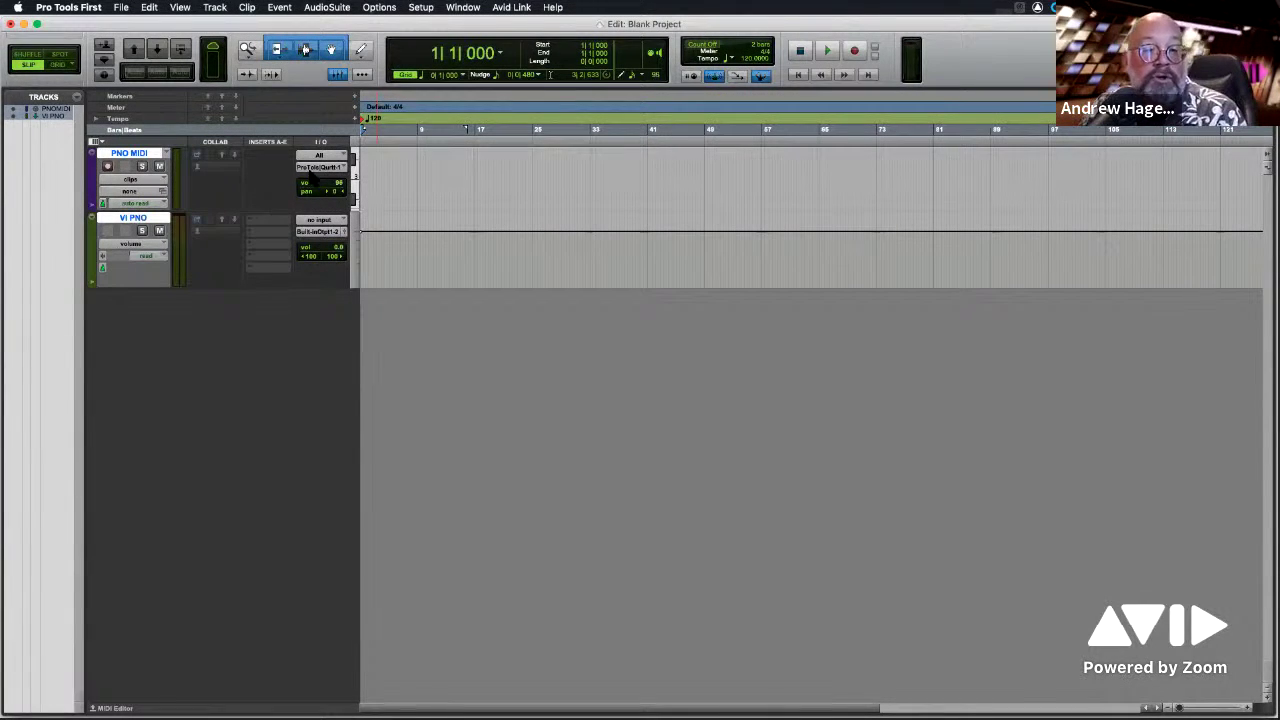
click(107, 167)
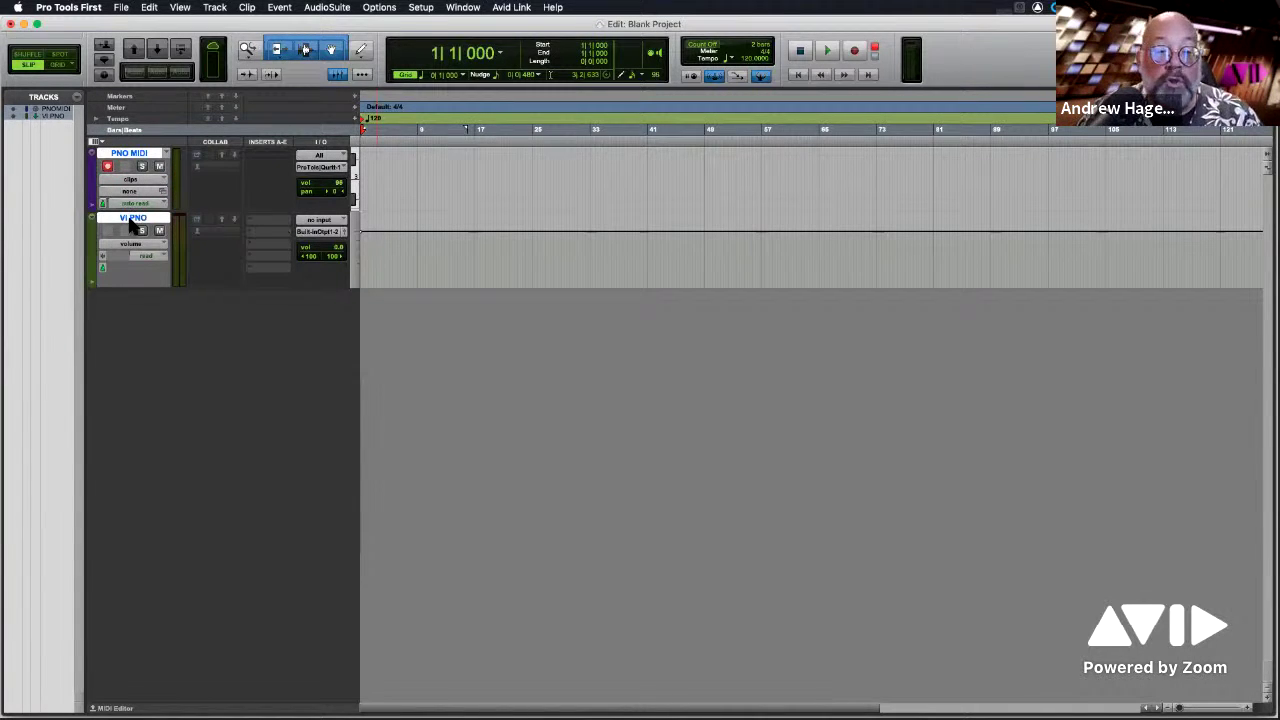
Insert the Xpand!2 stereo instrument plug-in on the first insert of the VI PNO track.
click(265, 220)
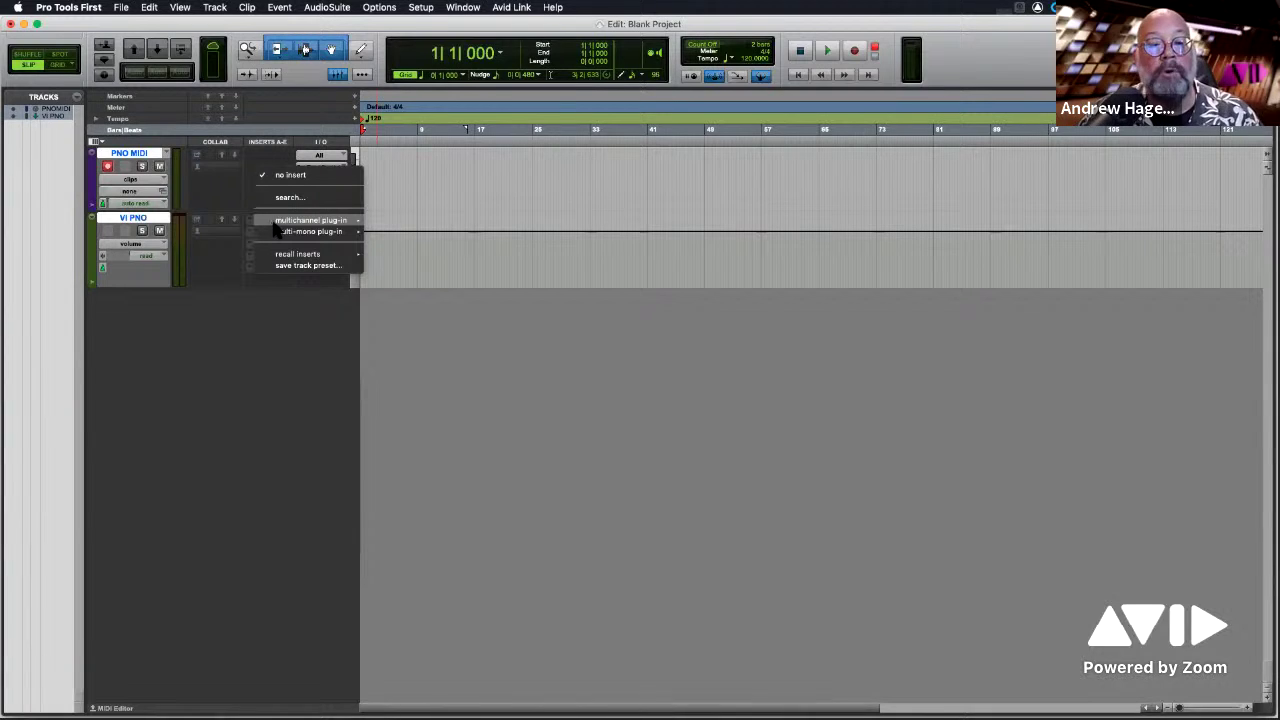
mouse_move(300, 221)
mouse_move(398, 225)
mouse_move(405, 280)
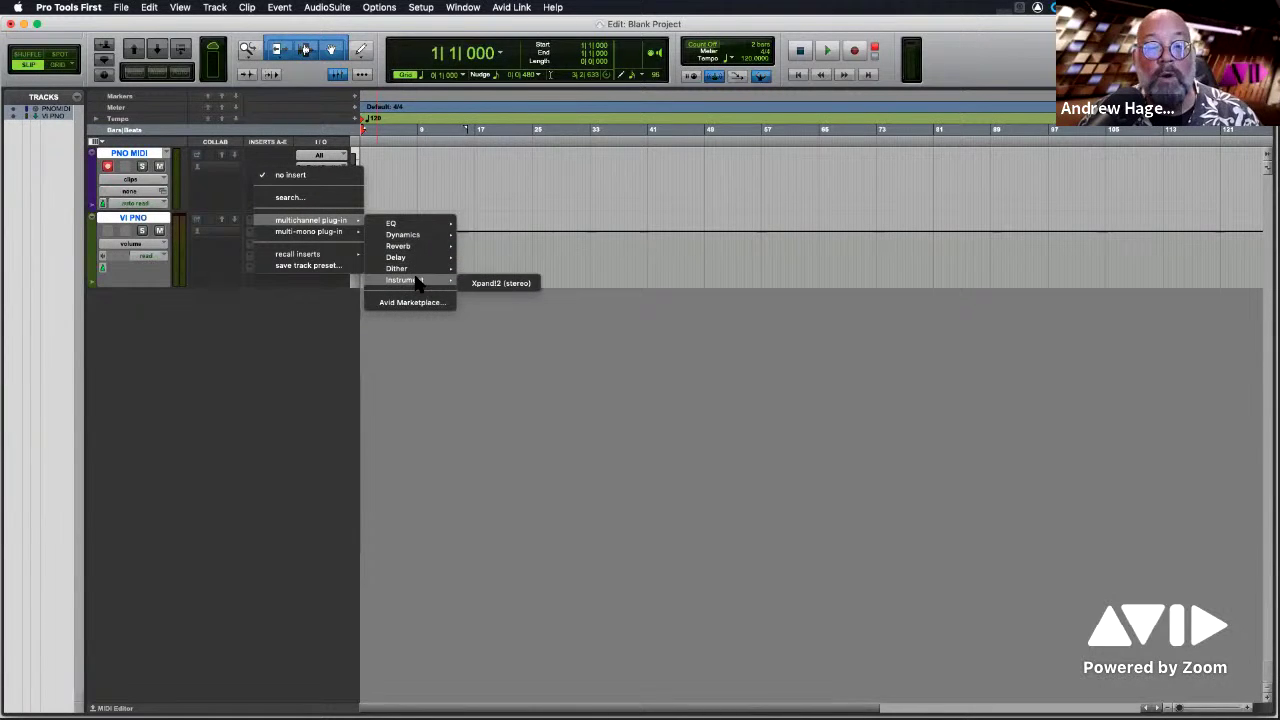
click(480, 286)
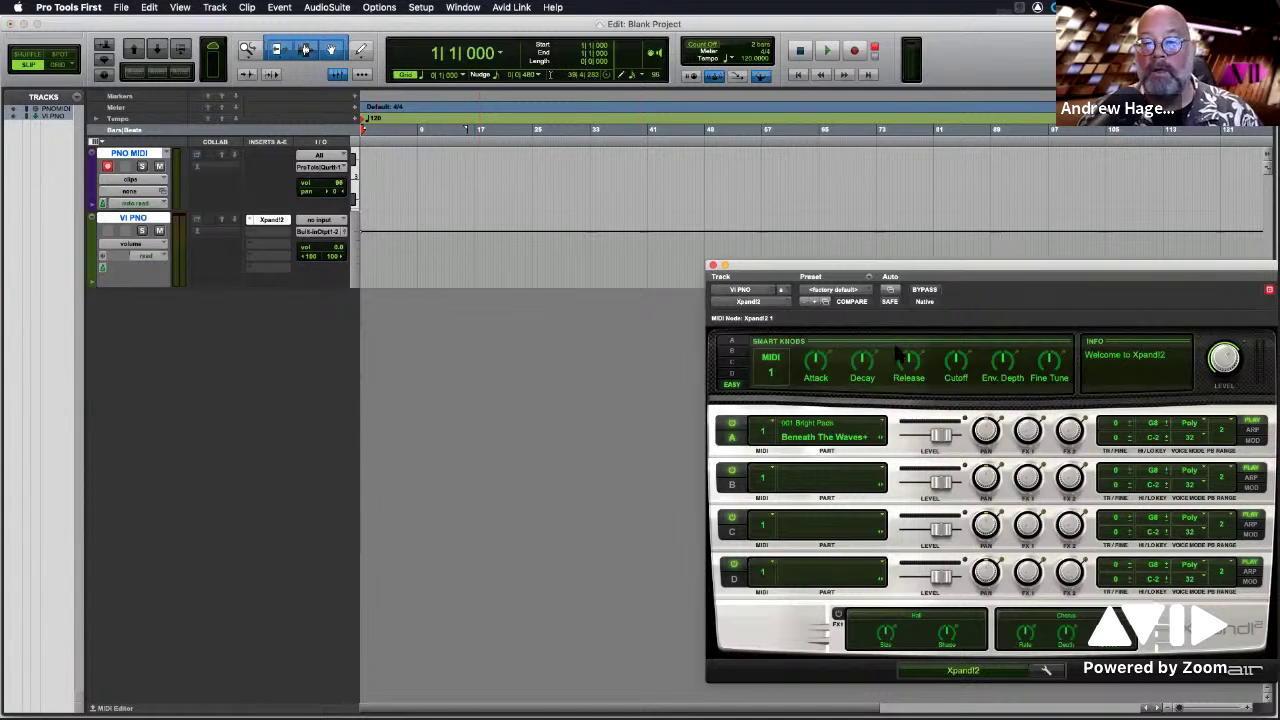
Load the +09 Reggae Piano preset from the 13 Acoustic Piano category into Xpand!2.
click(846, 292)
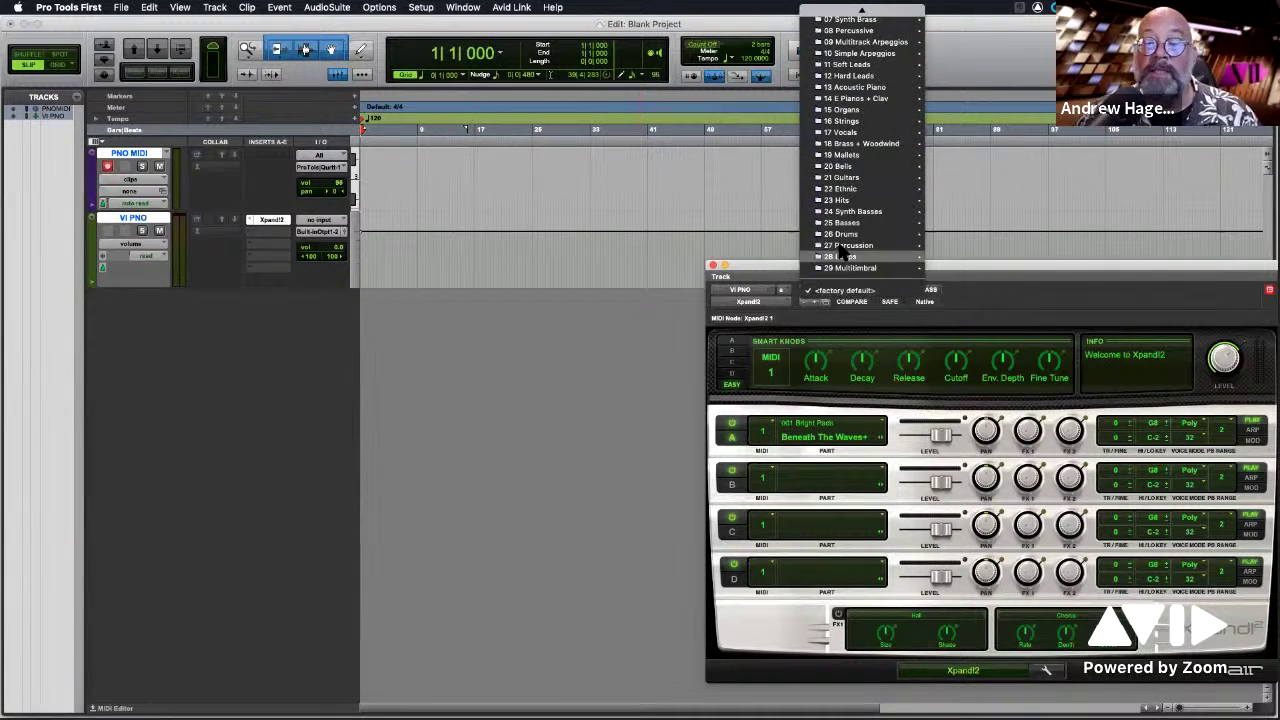
mouse_move(866, 122)
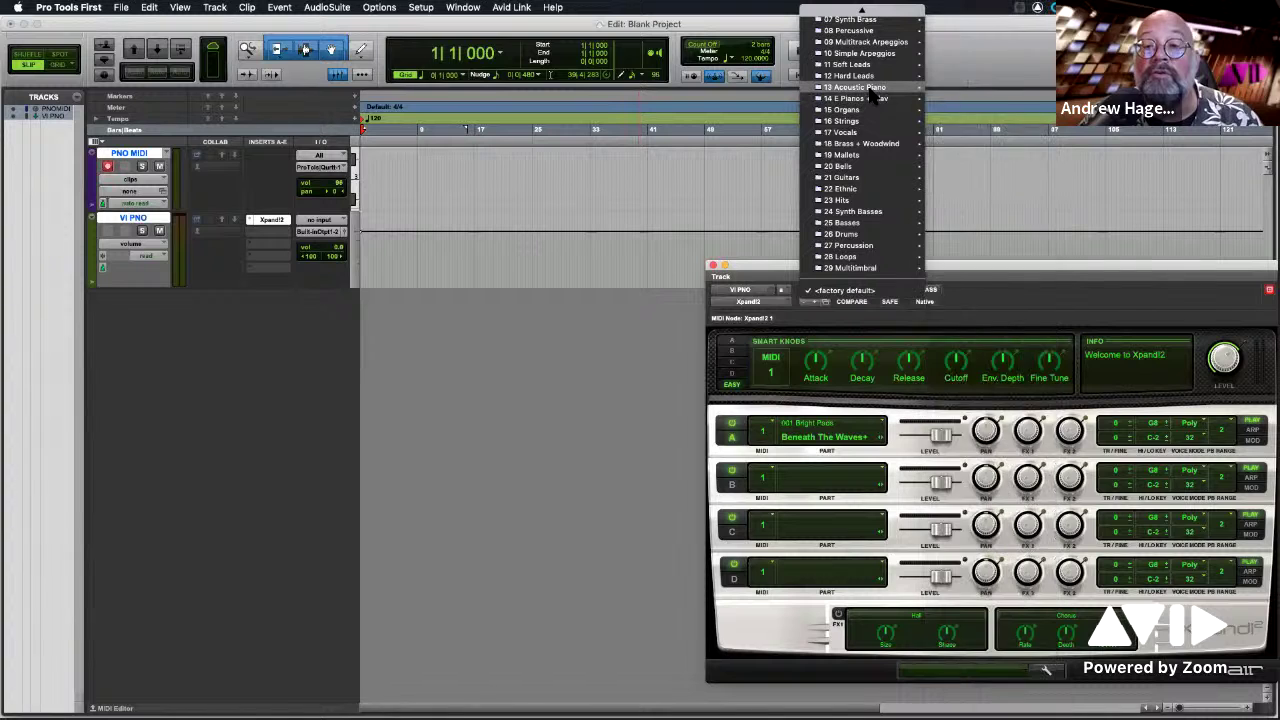
mouse_move(866, 87)
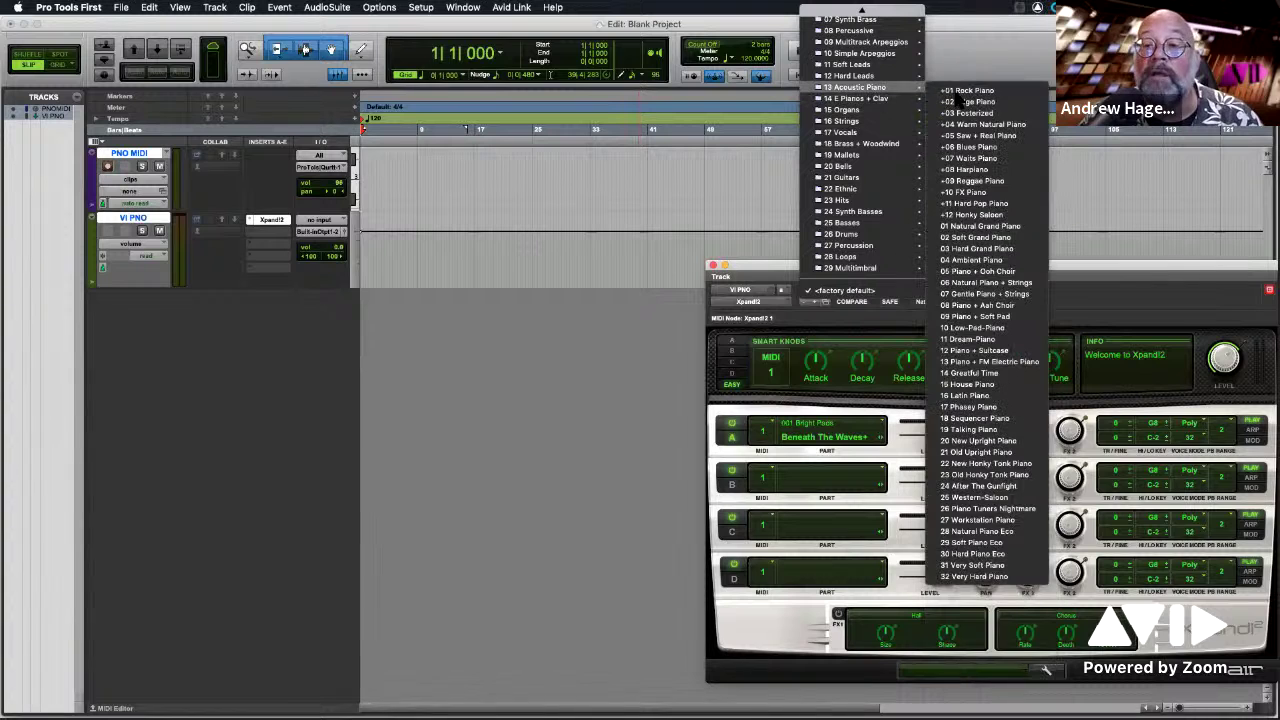
click(997, 183)
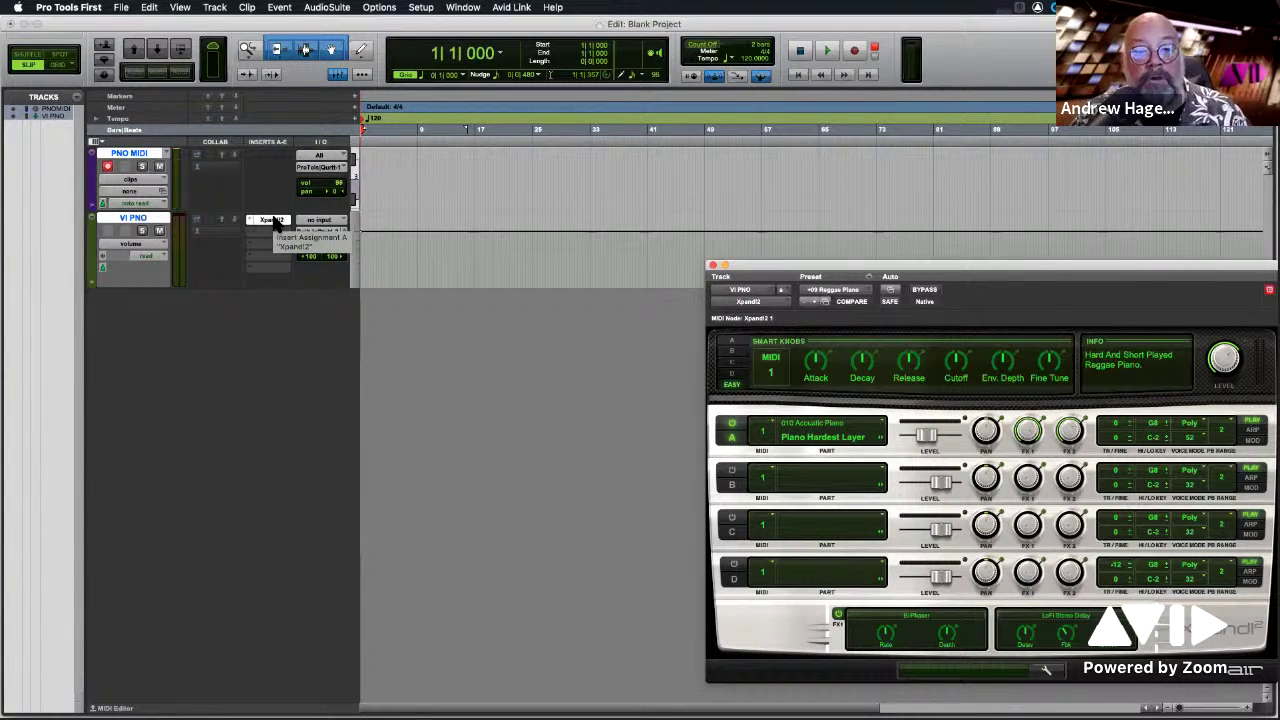
Route the PNO MIDI track's output to channel-1 of Xpand!2 on VI PNO and close the plug-in window.
click(332, 171)
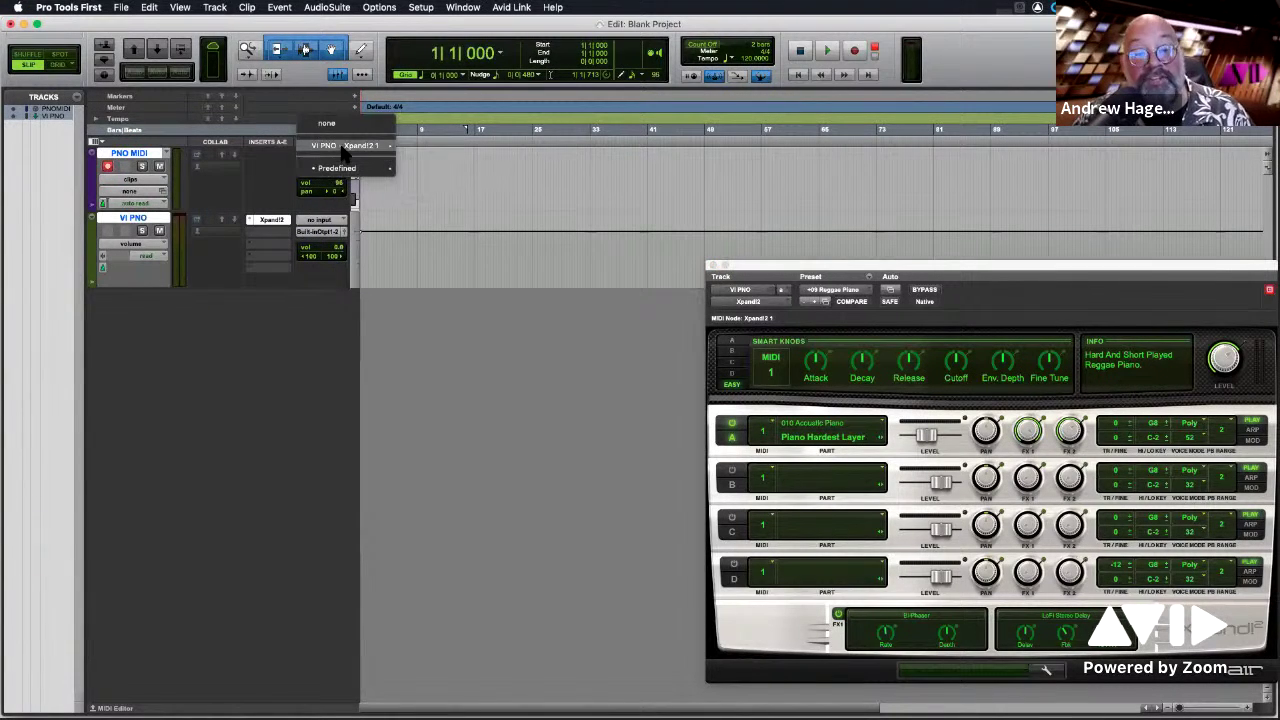
mouse_move(338, 148)
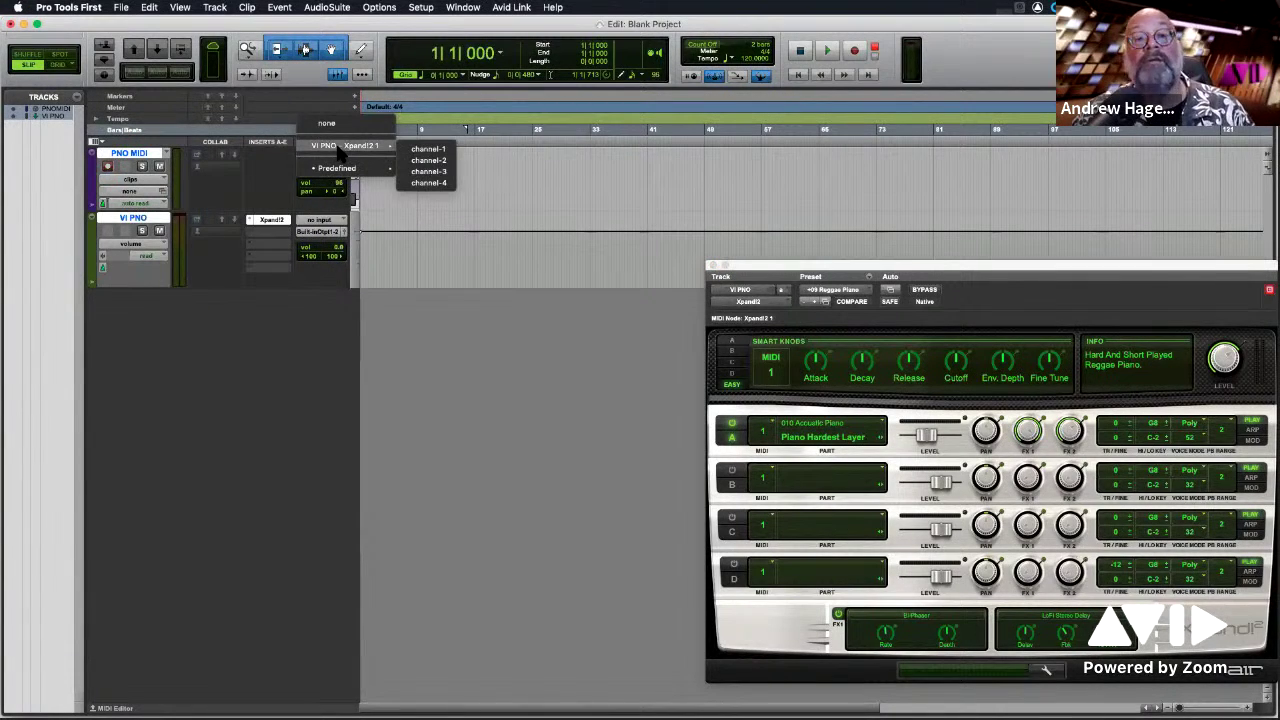
click(425, 149)
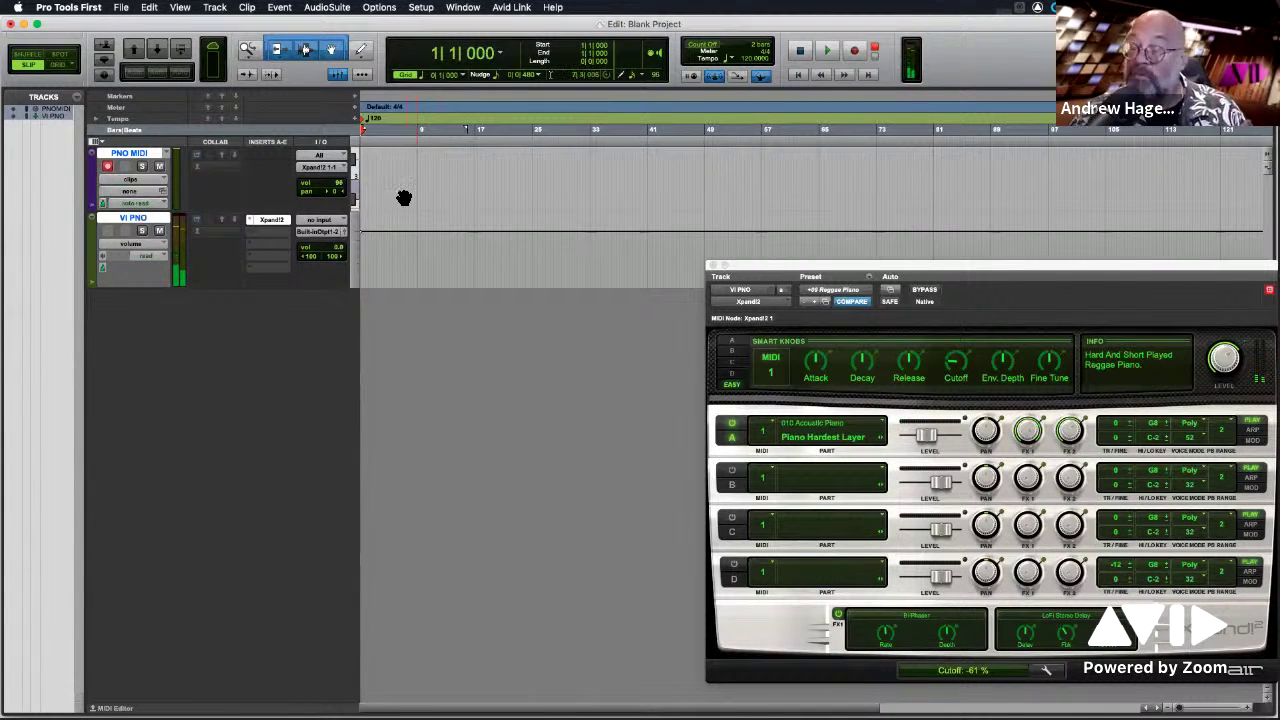
click(404, 197)
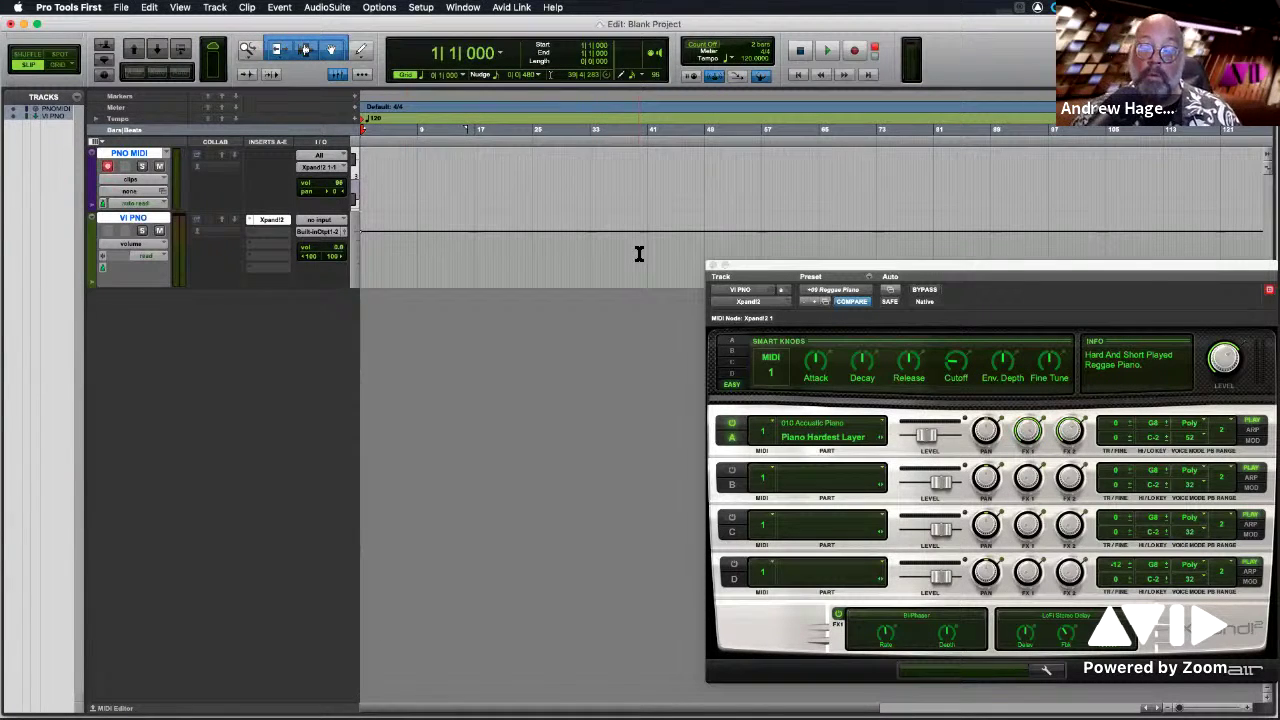
click(713, 268)
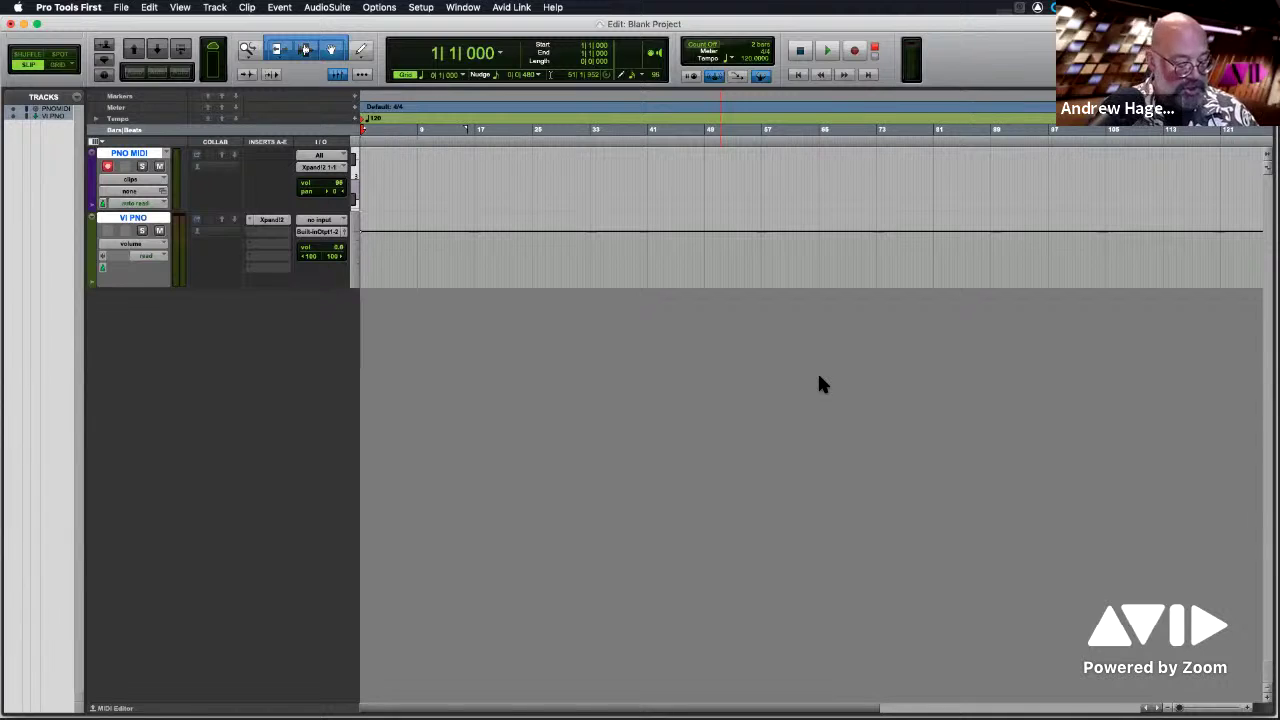
Create a stereo Instrument Track in ticks named XPAND PAD.
key(super+shift+n)
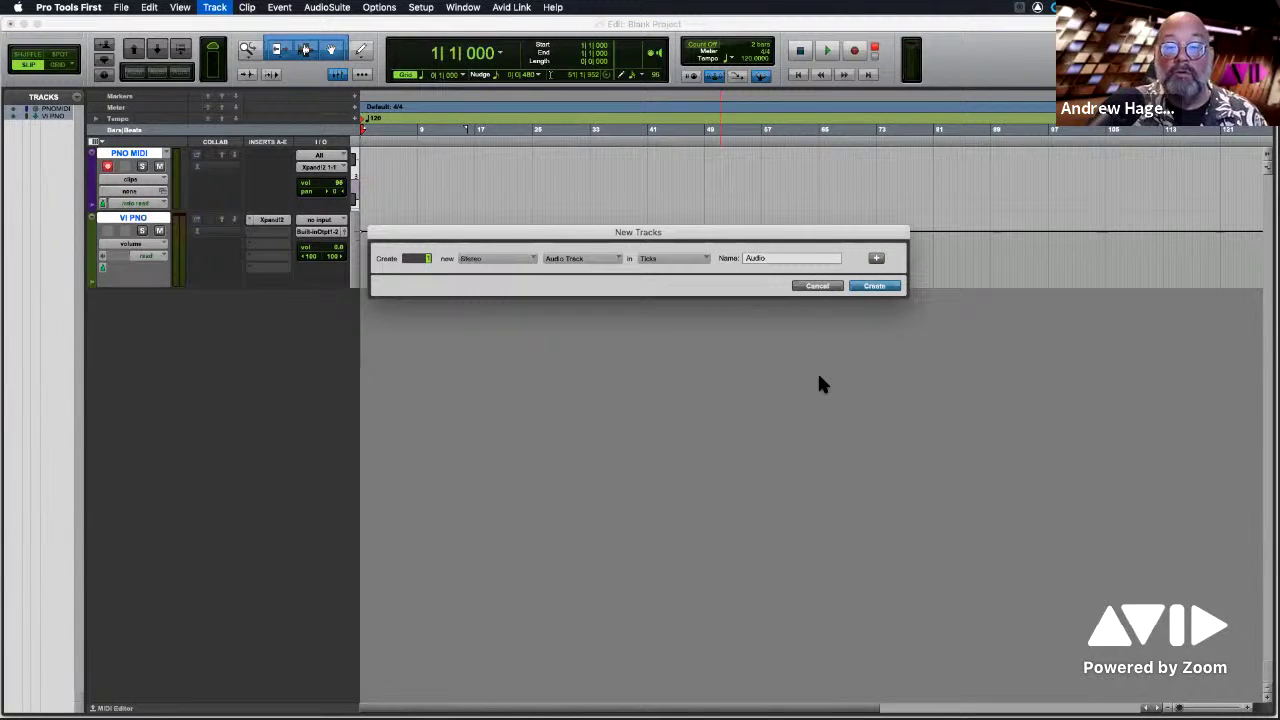
key(super+Down)
key(super+Down)
key(super+Down)
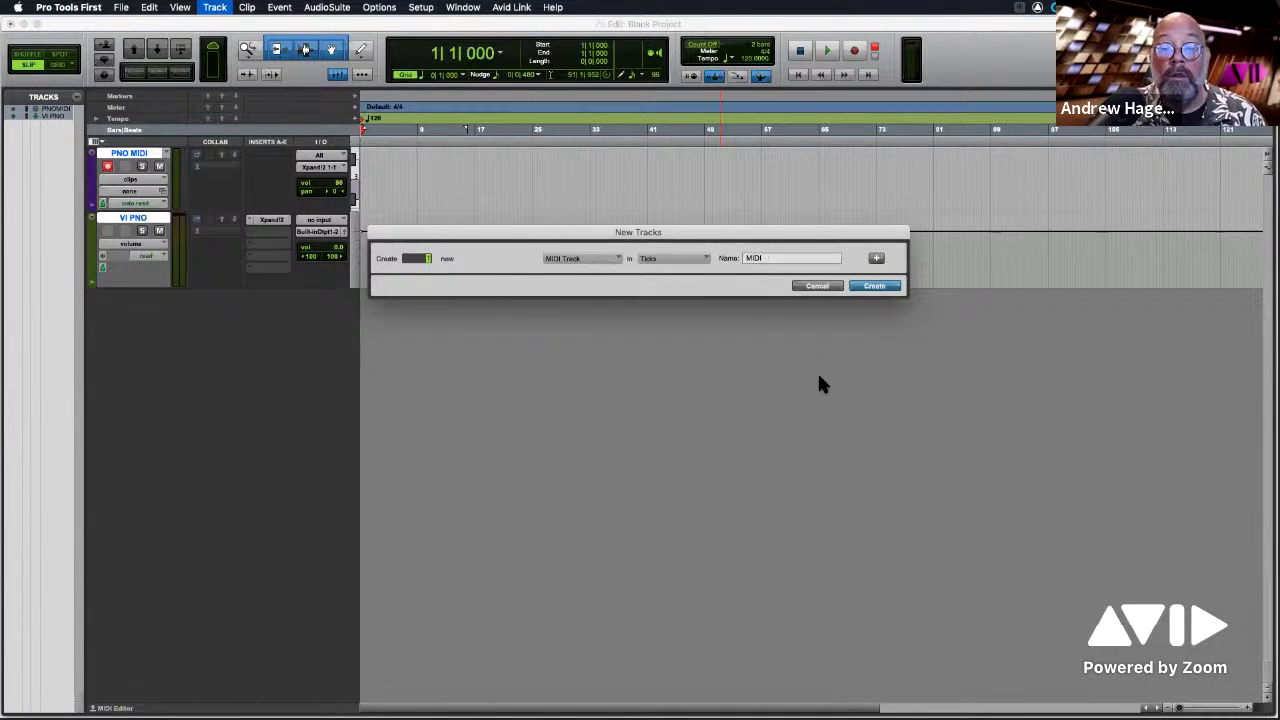
key(super+Down)
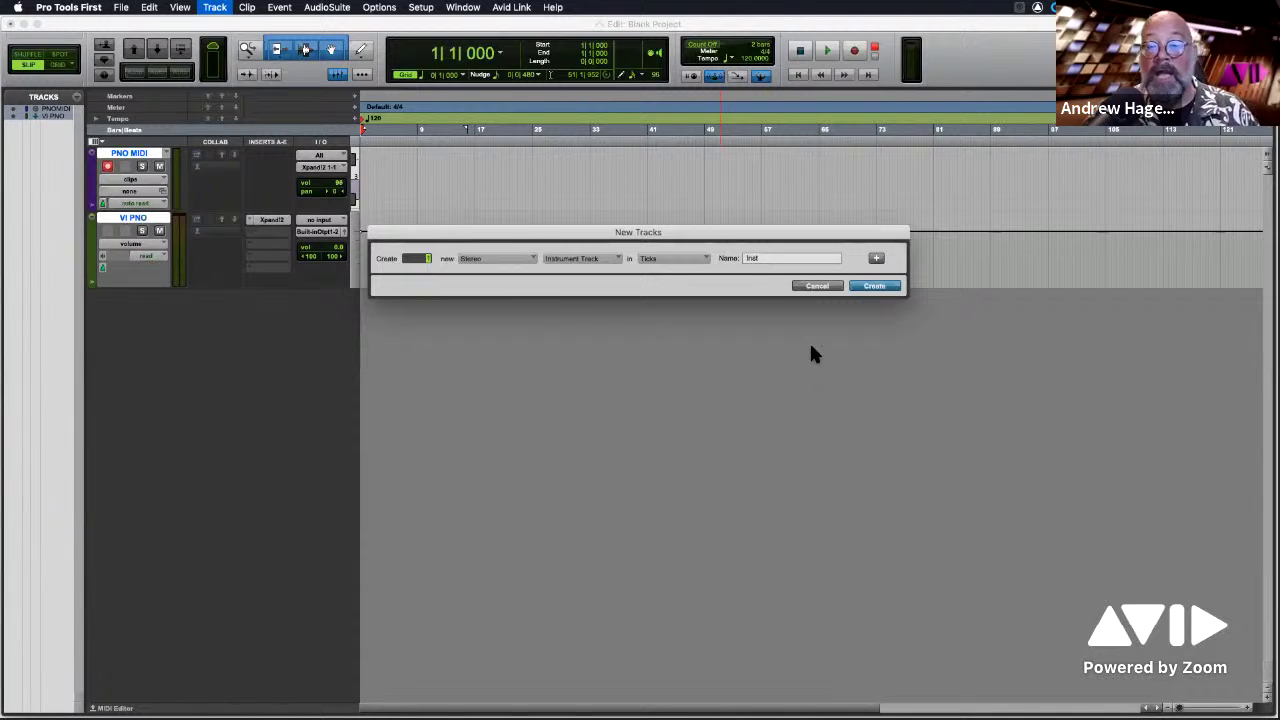
double_click(768, 256)
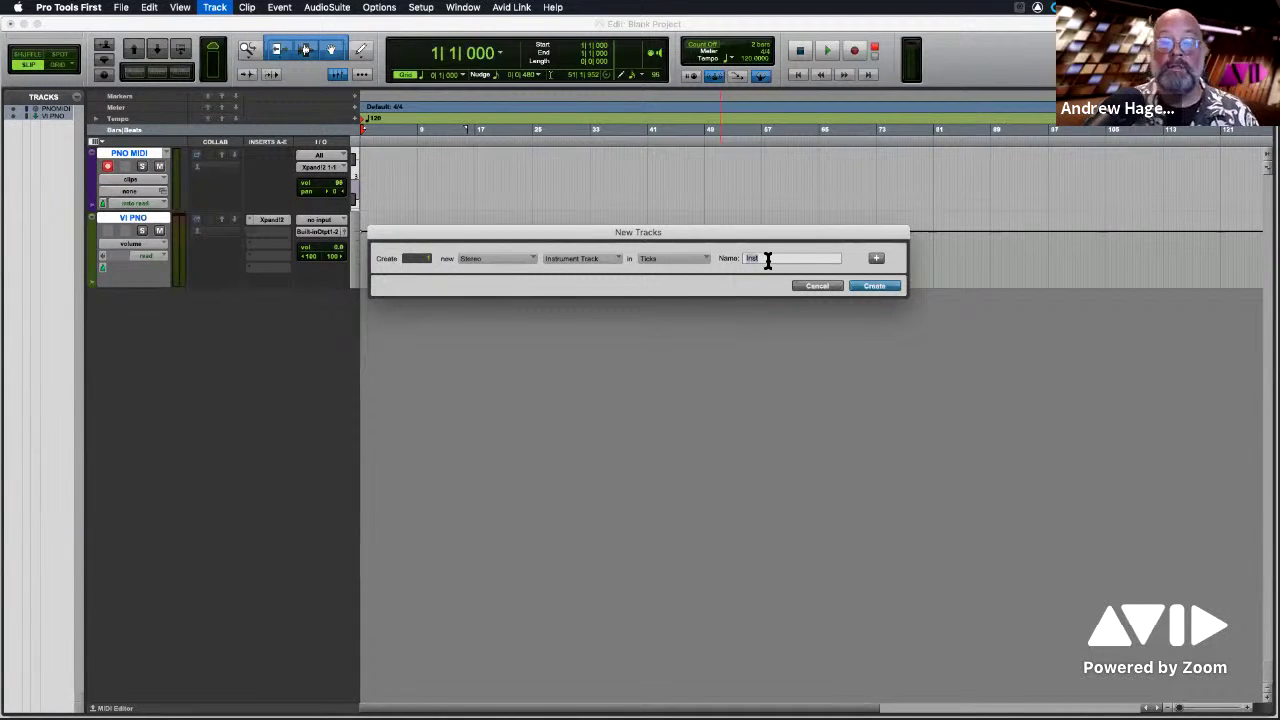
text(XPAND)
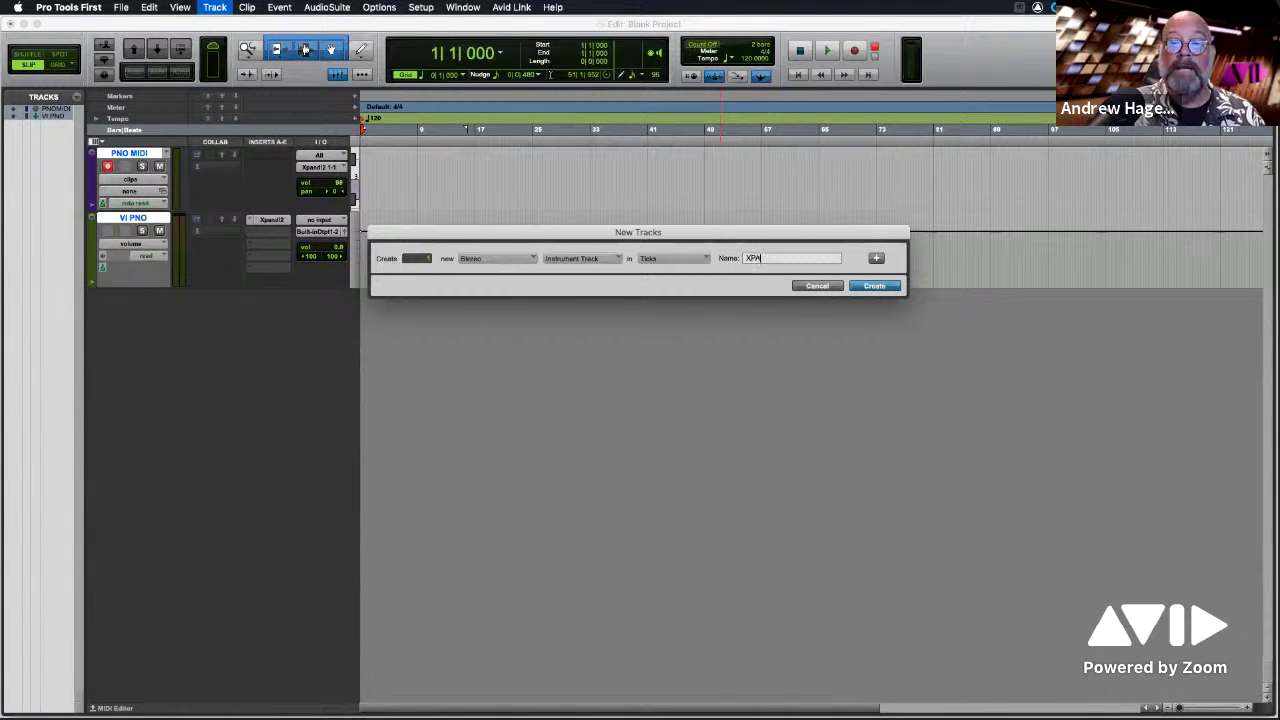
text( PAD)
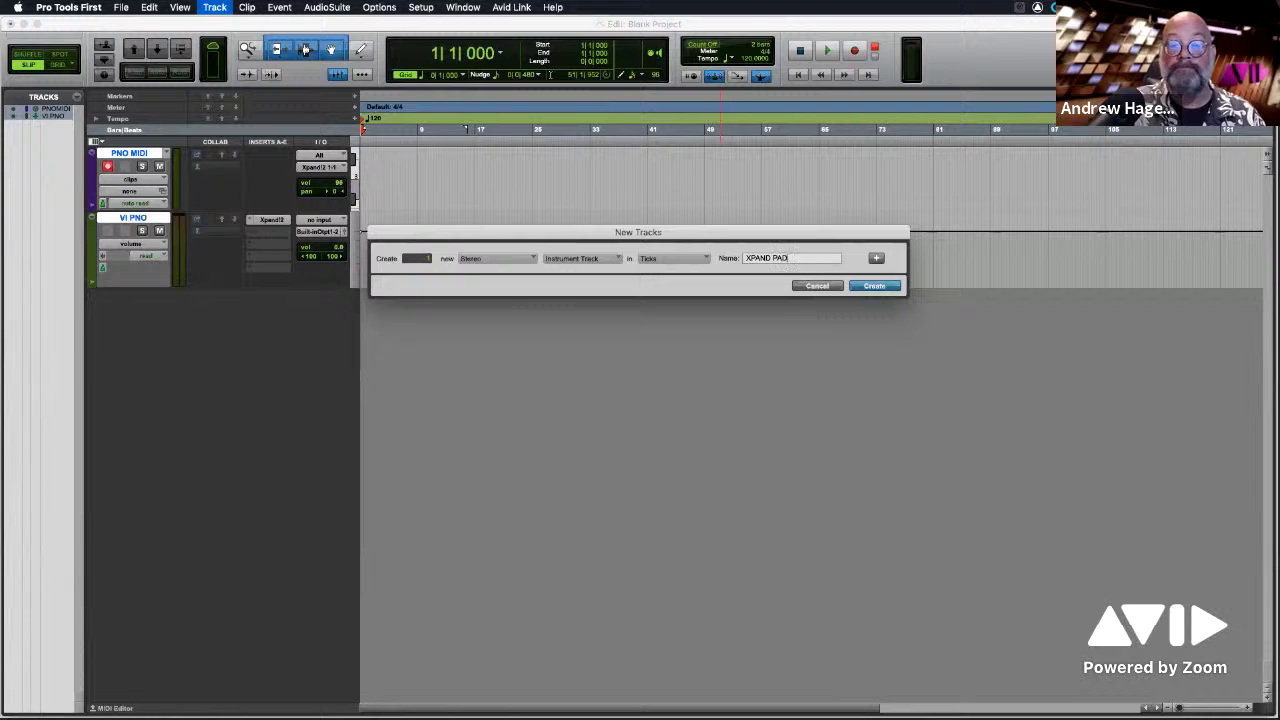
key(Return)
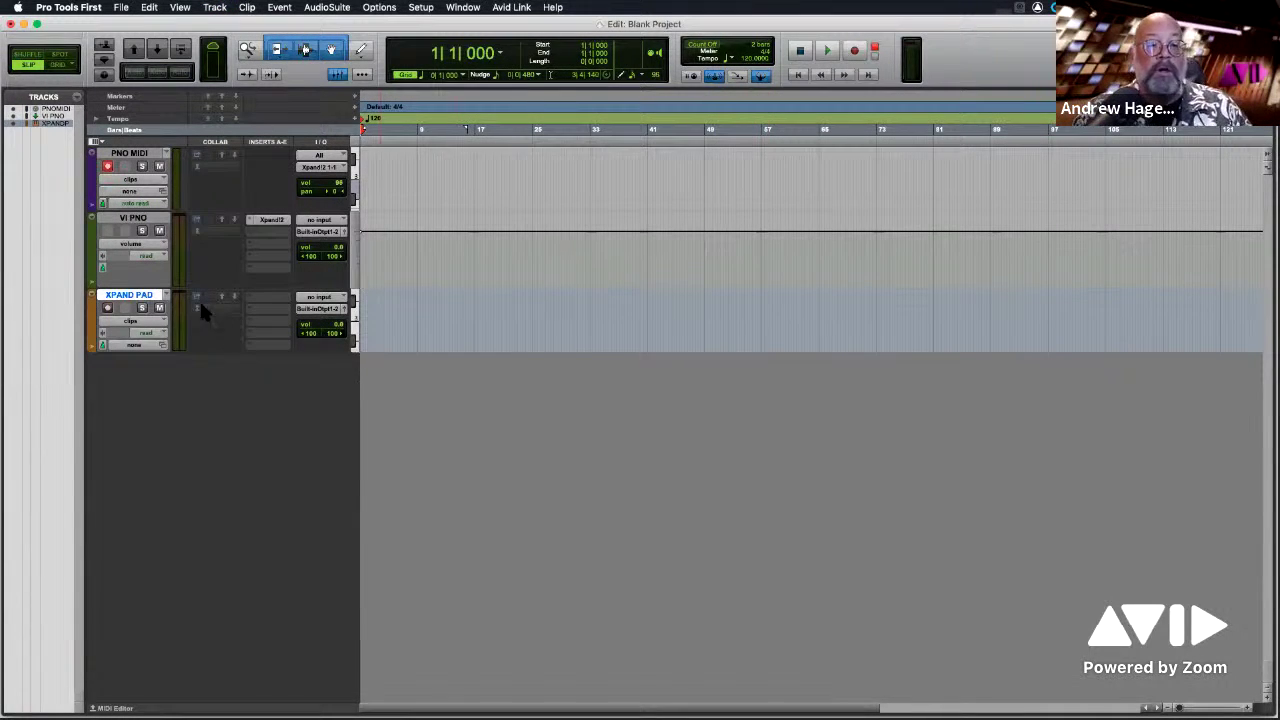
Show the Instrument column in the Edit window alongside the existing track columns.
click(95, 143)
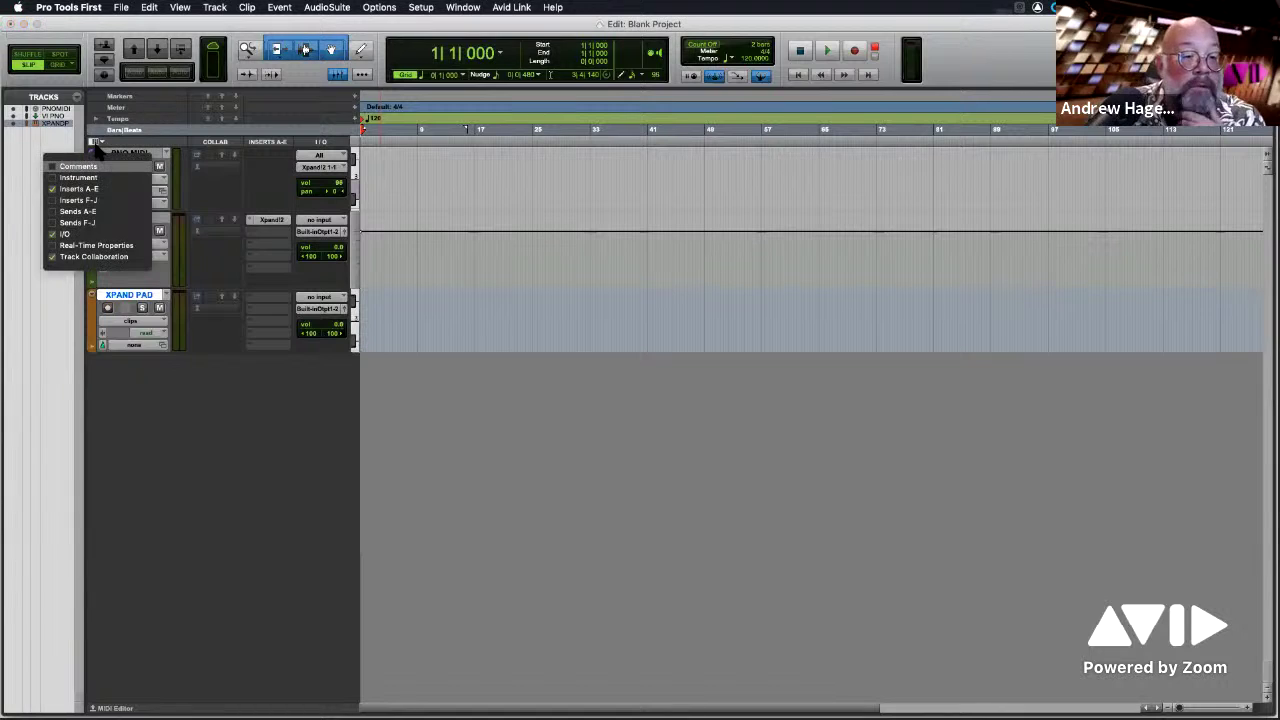
click(95, 177)
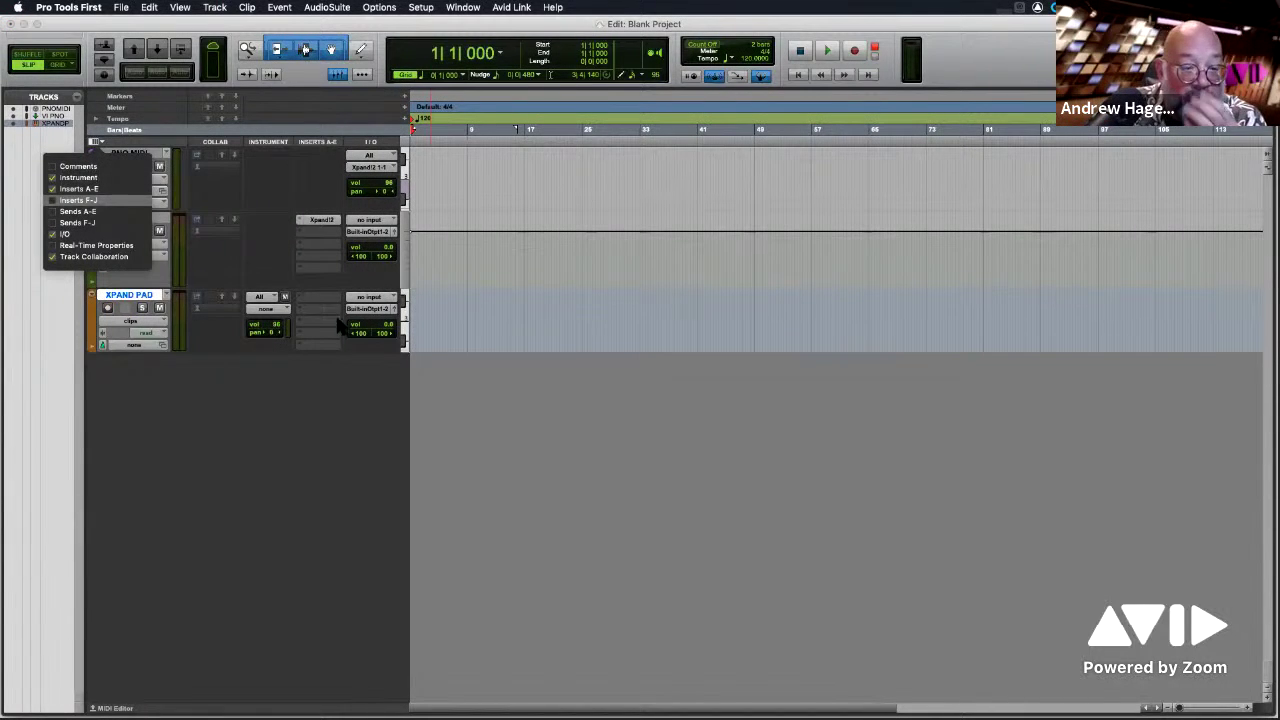
click(265, 268)
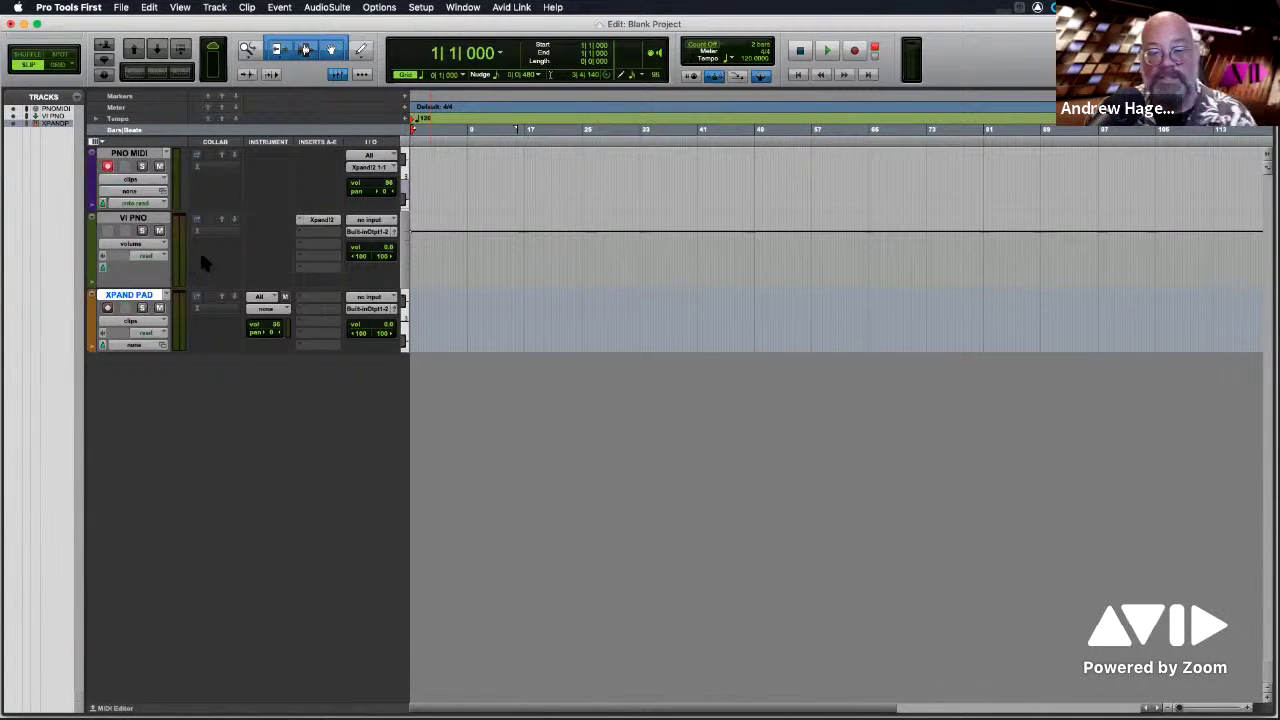
Record-enable the XPAND PAD track, insert the stereo Xpand!2 instrument plug-in on its first insert, and close the plug-in window.
click(108, 307)
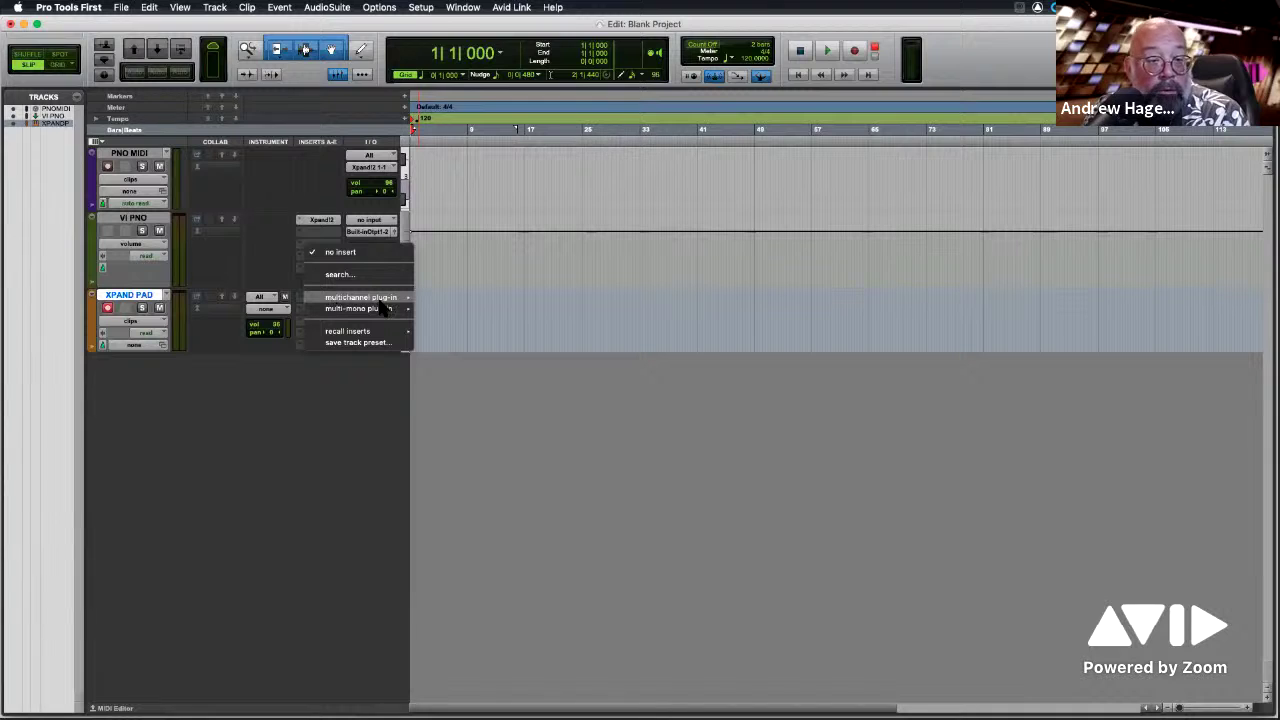
mouse_move(370, 297)
mouse_move(461, 358)
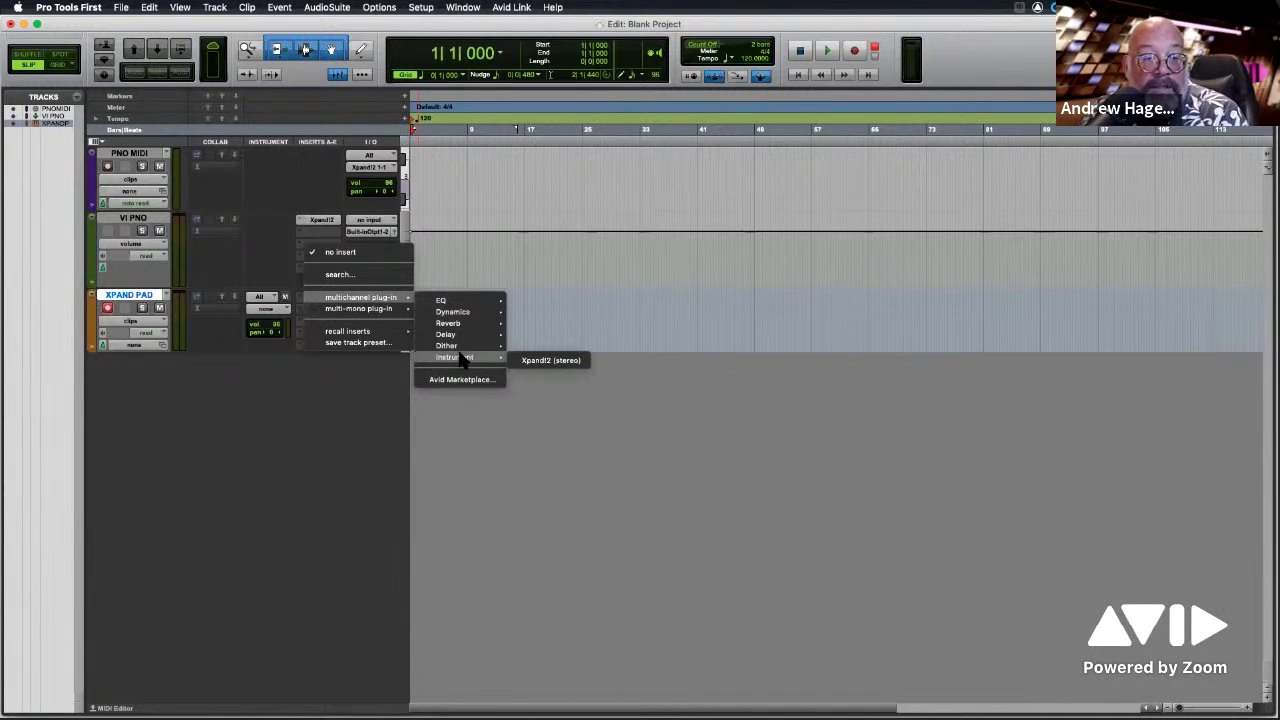
click(568, 361)
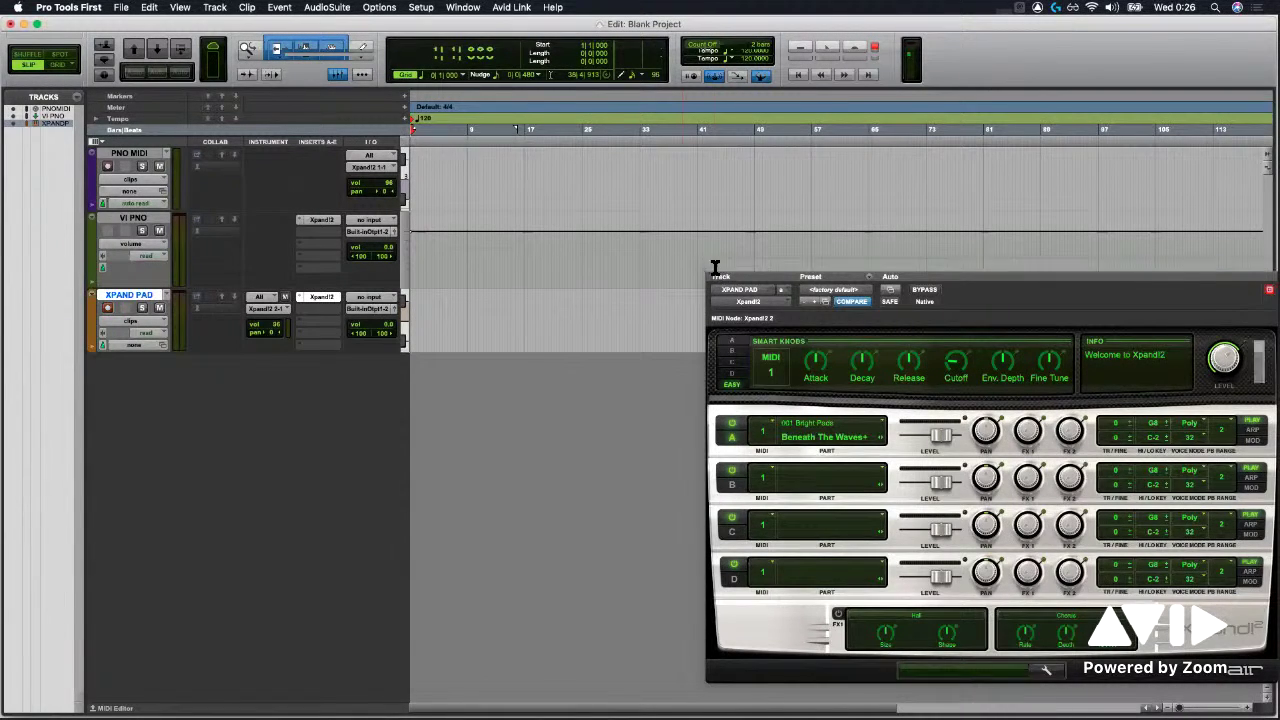
click(713, 266)
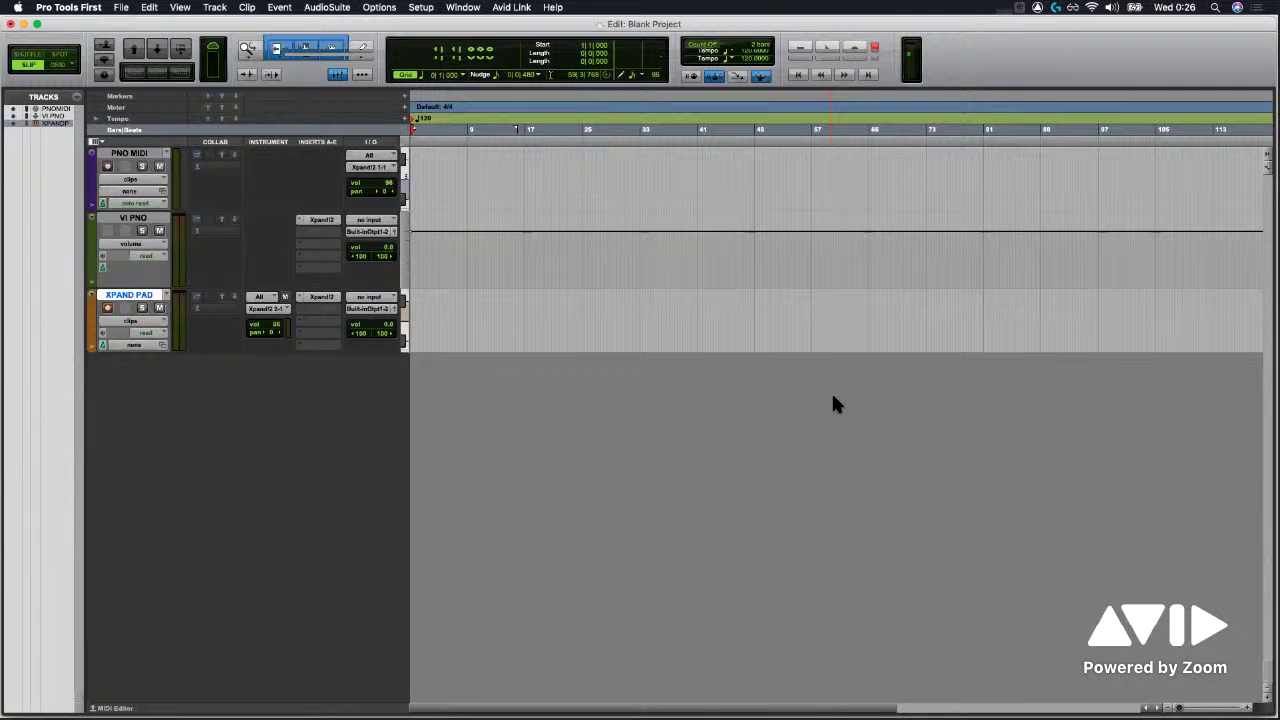
Create four mono Master Fader tracks with the base name Master.
key(super+shift+n)
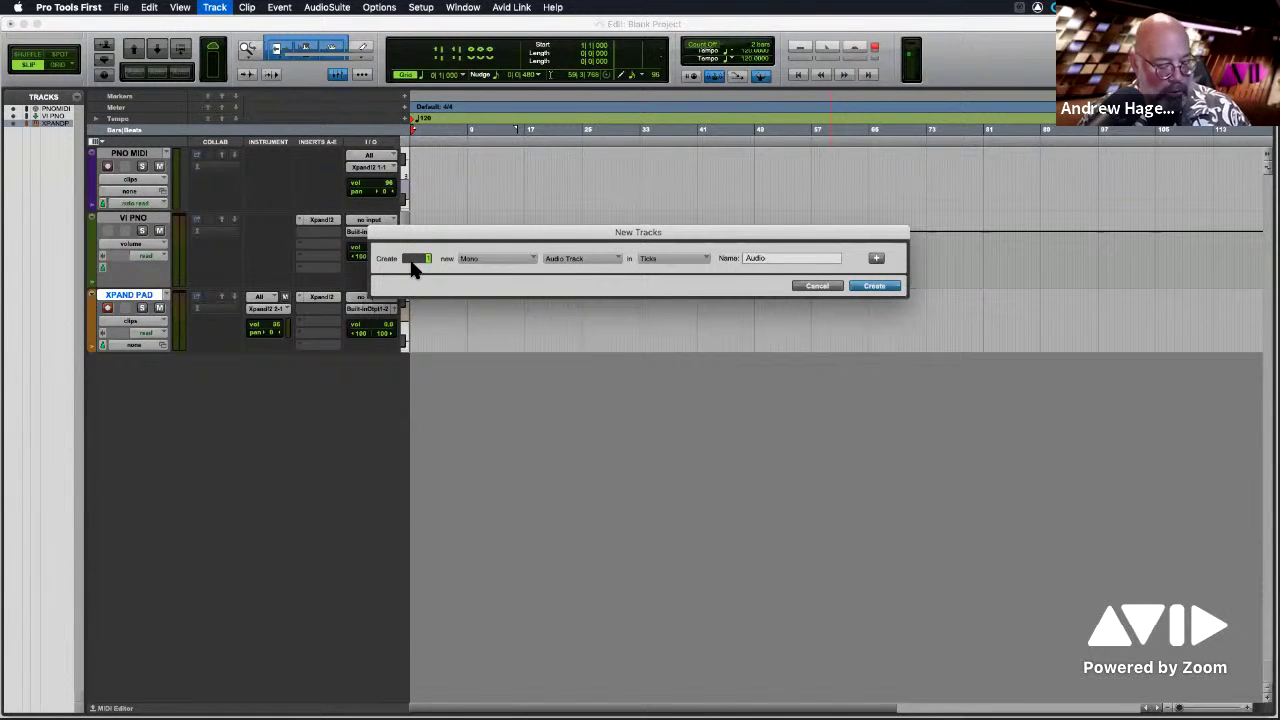
click(612, 260)
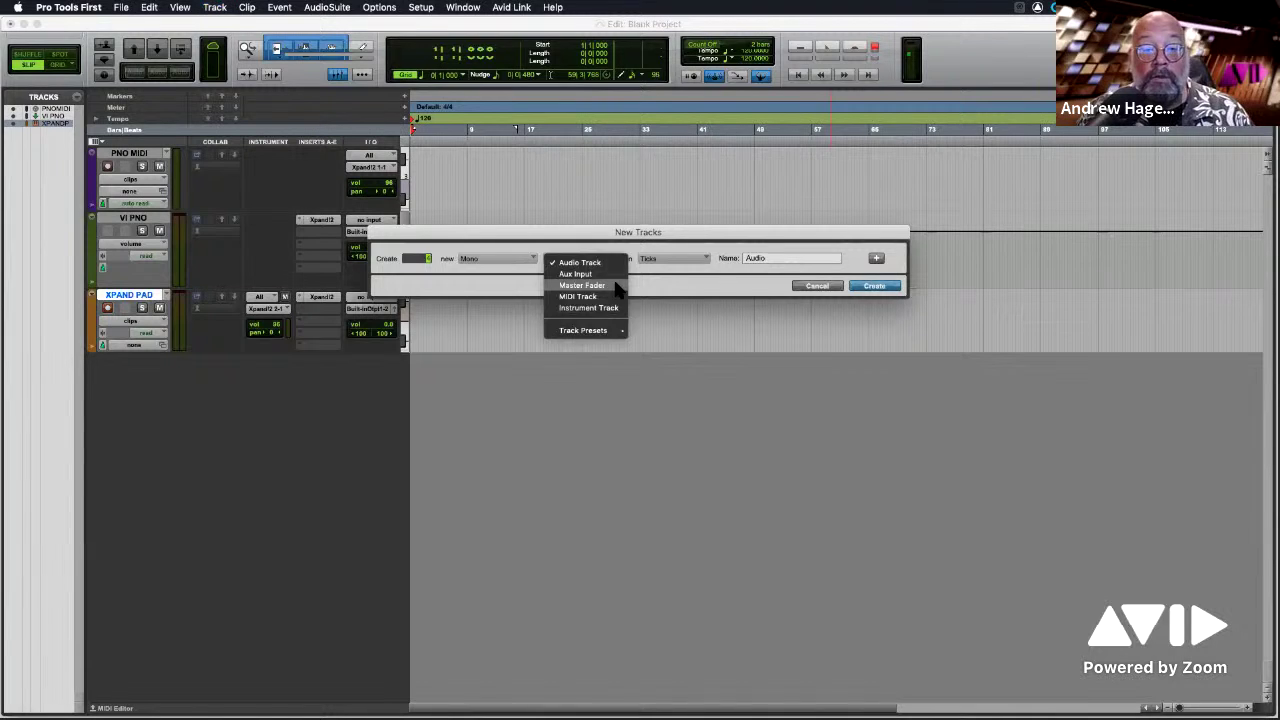
click(617, 286)
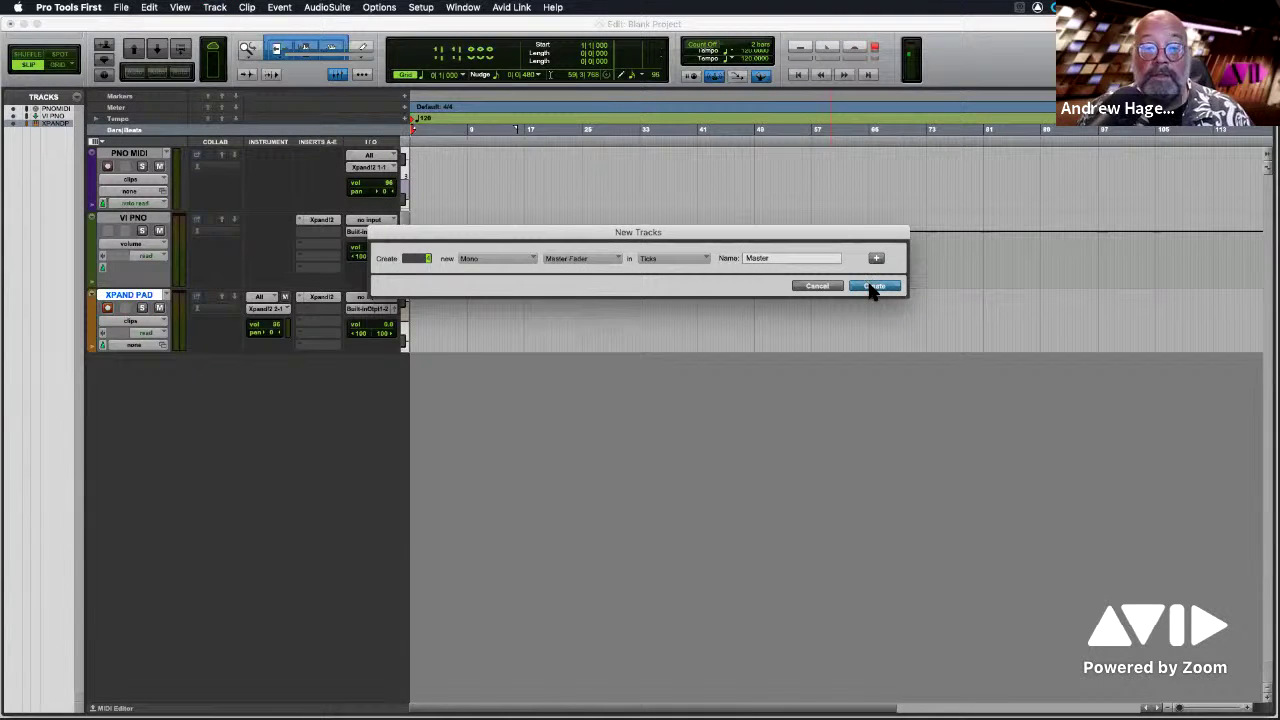
click(872, 287)
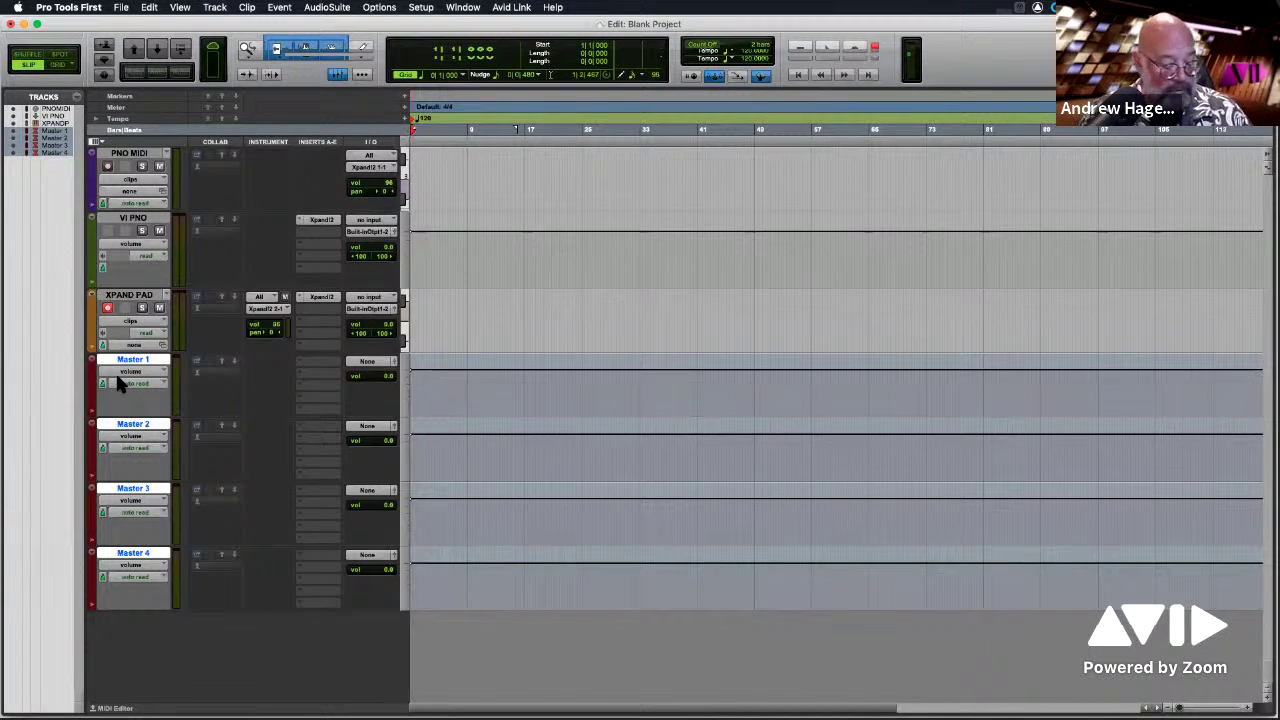
Try to create one additional stereo Master Fader track.
key(super+shift+n)
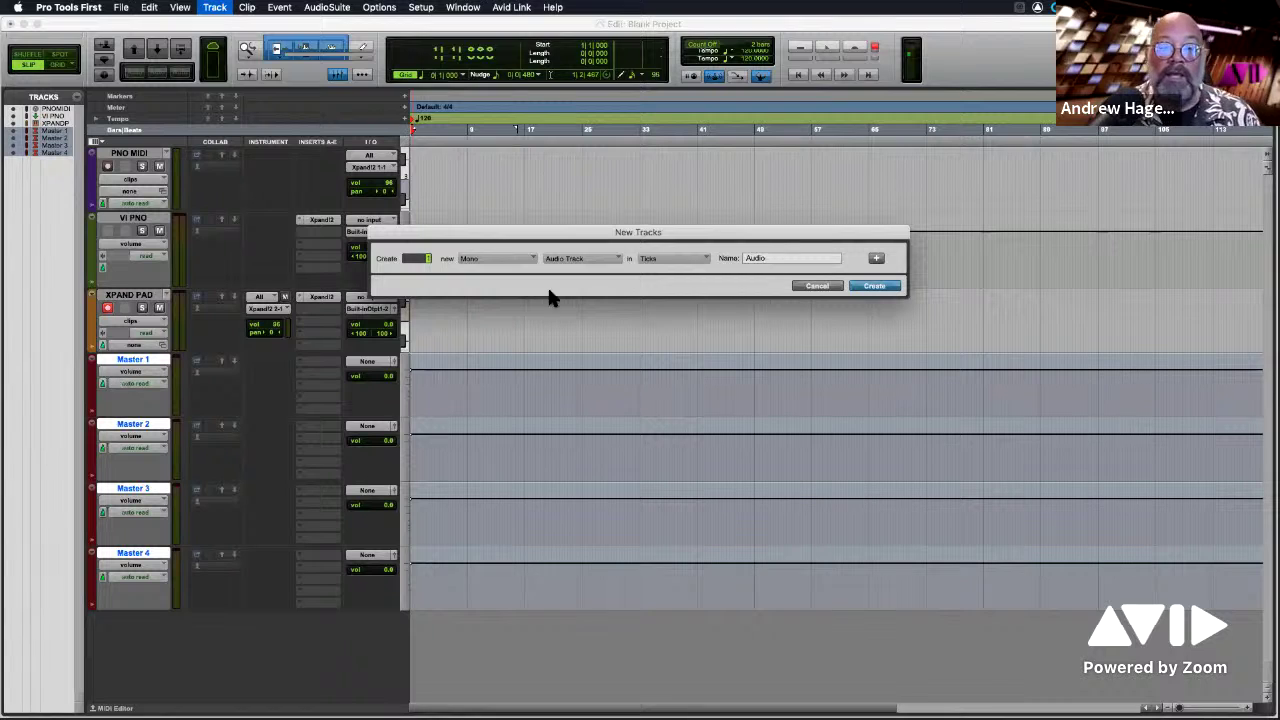
click(503, 262)
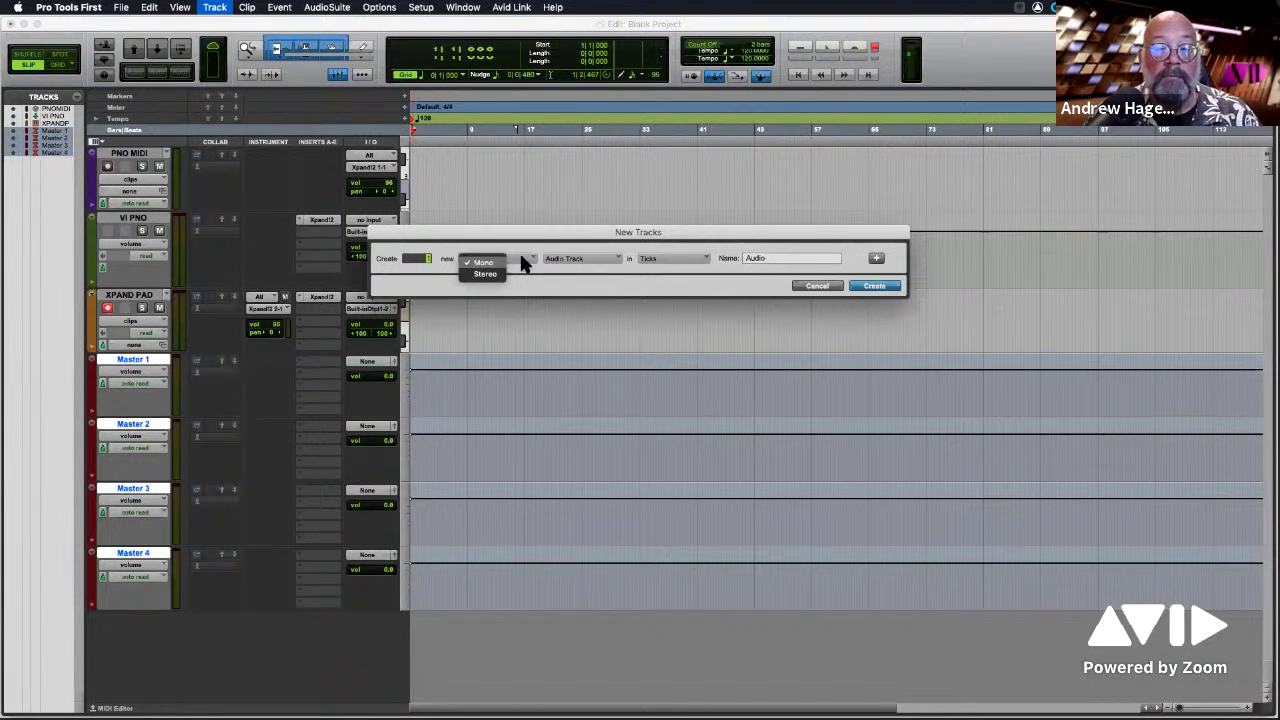
click(487, 276)
click(580, 259)
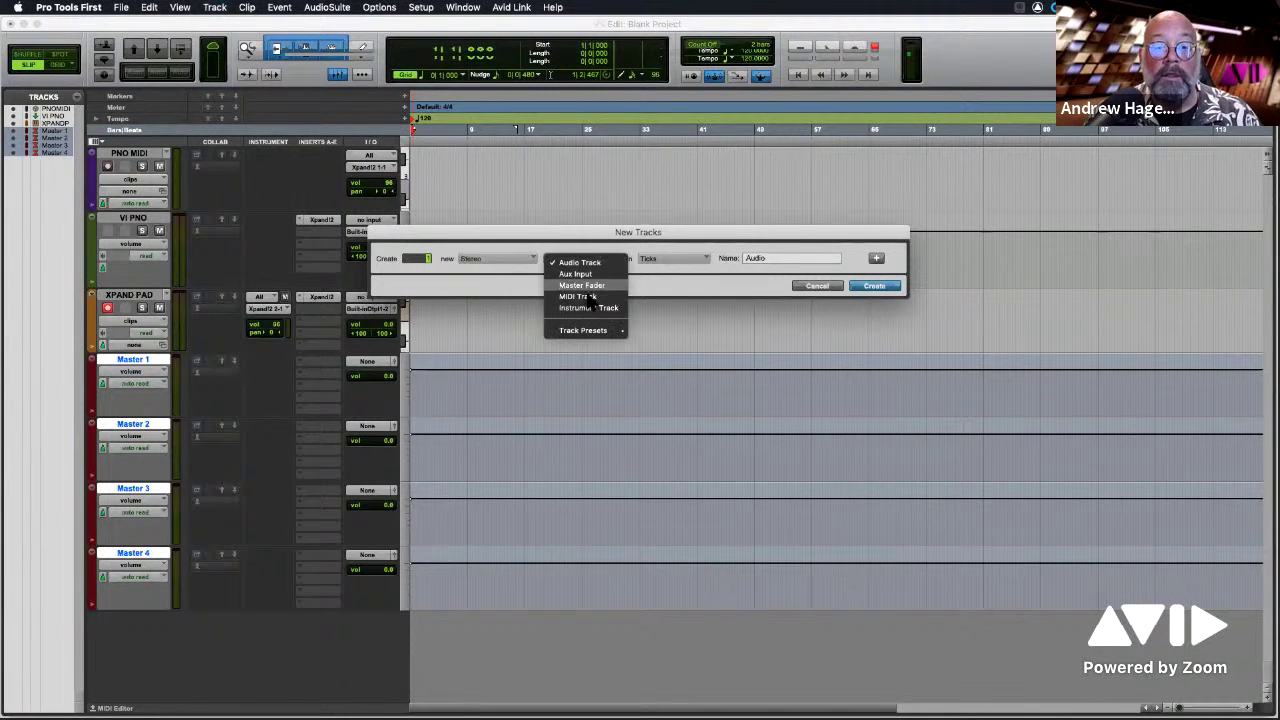
click(578, 286)
click(874, 288)
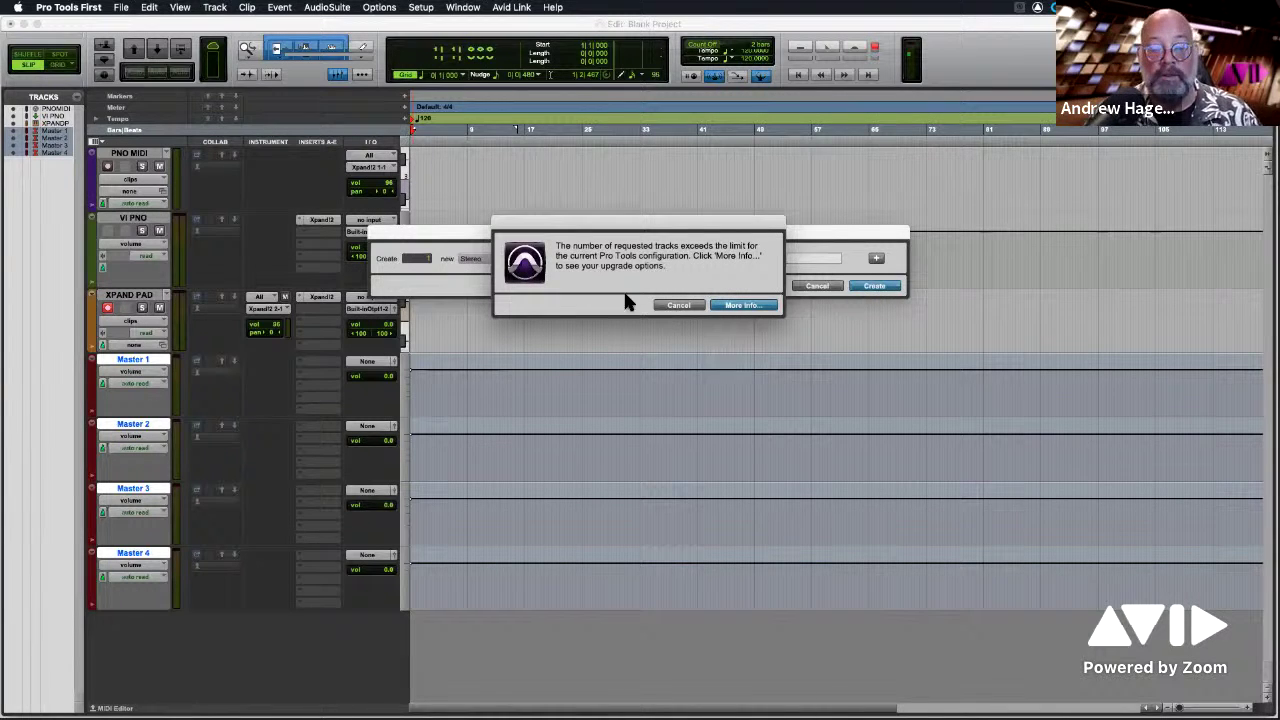
click(675, 306)
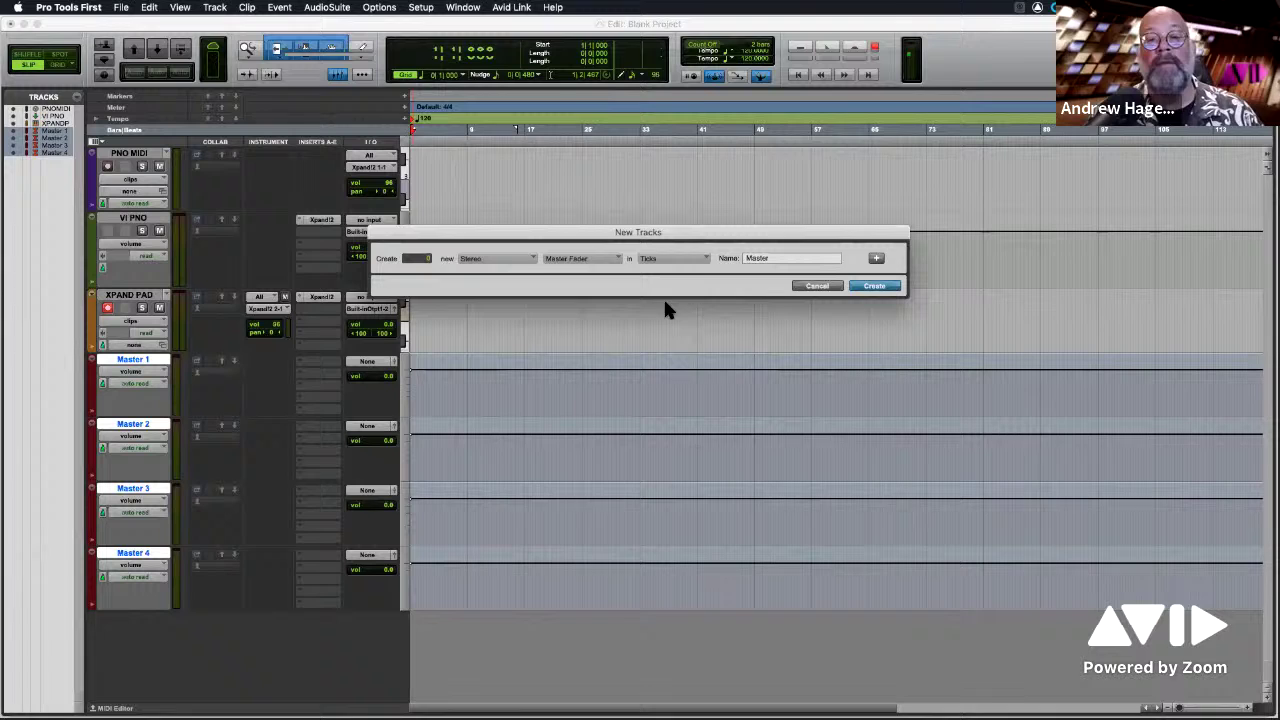
click(817, 286)
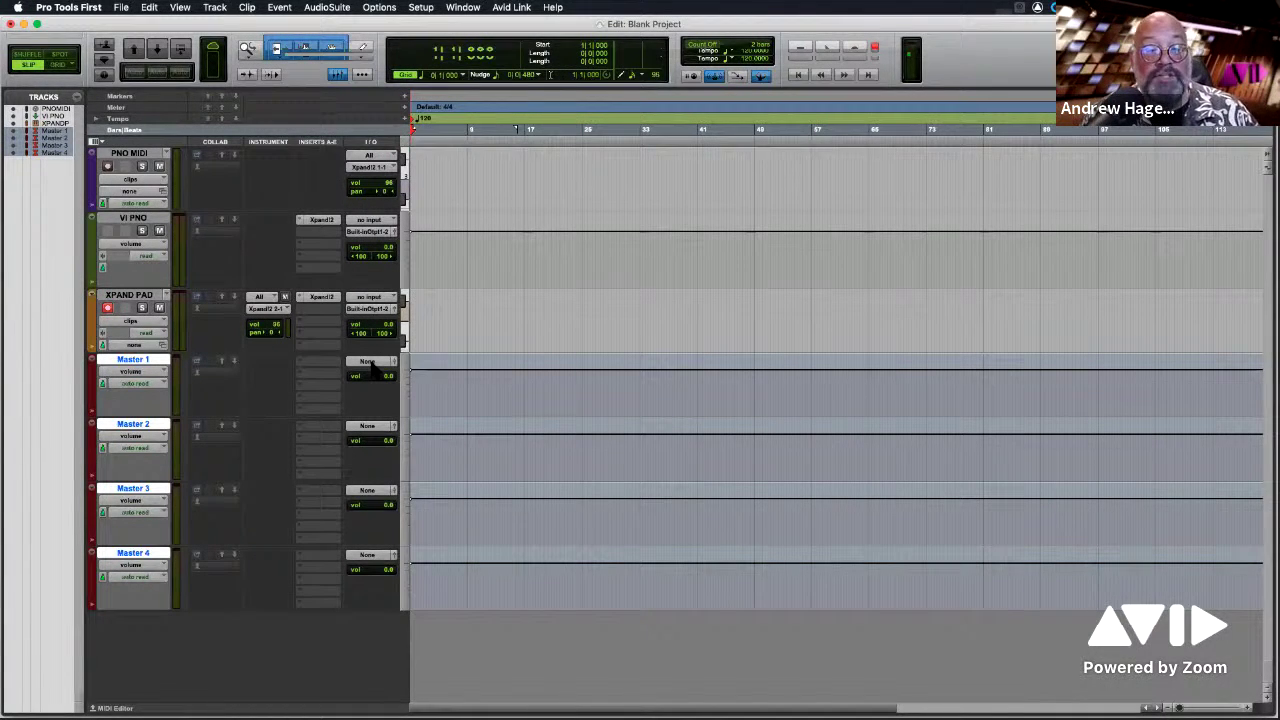
Examine the output and mono bus assignments available for the Master 1 track without choosing one.
click(372, 367)
click(441, 385)
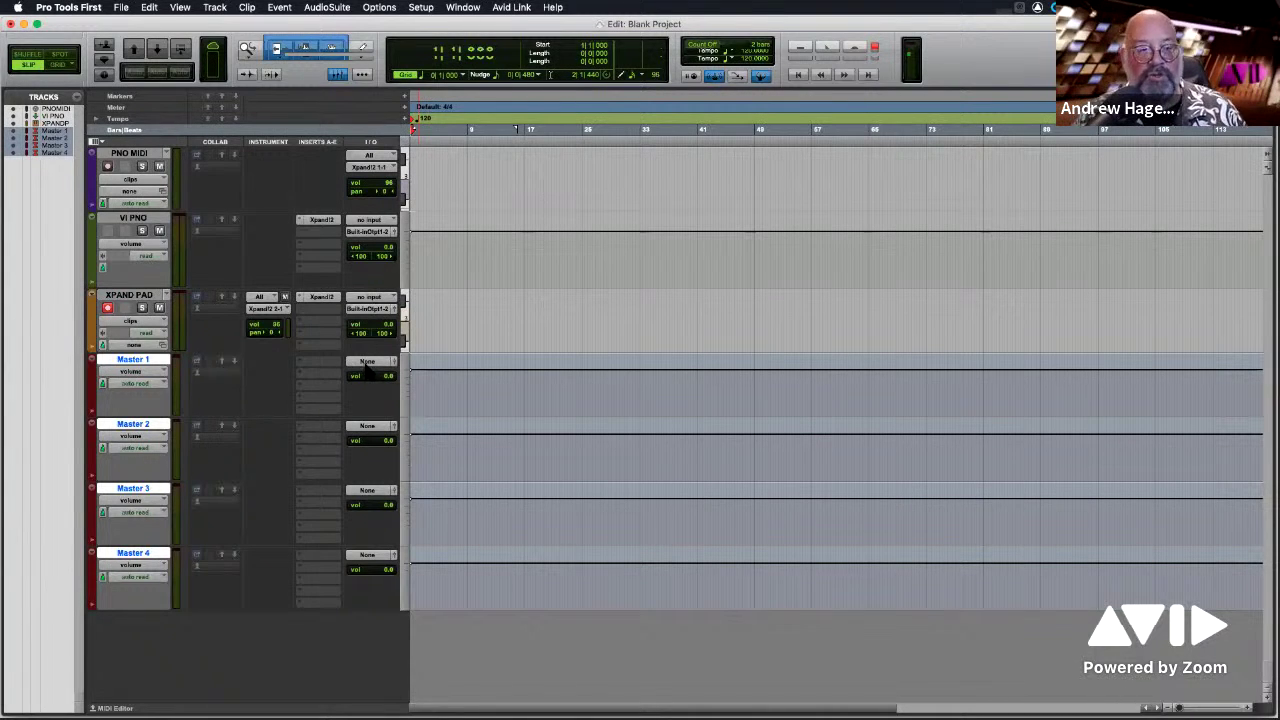
click(368, 363)
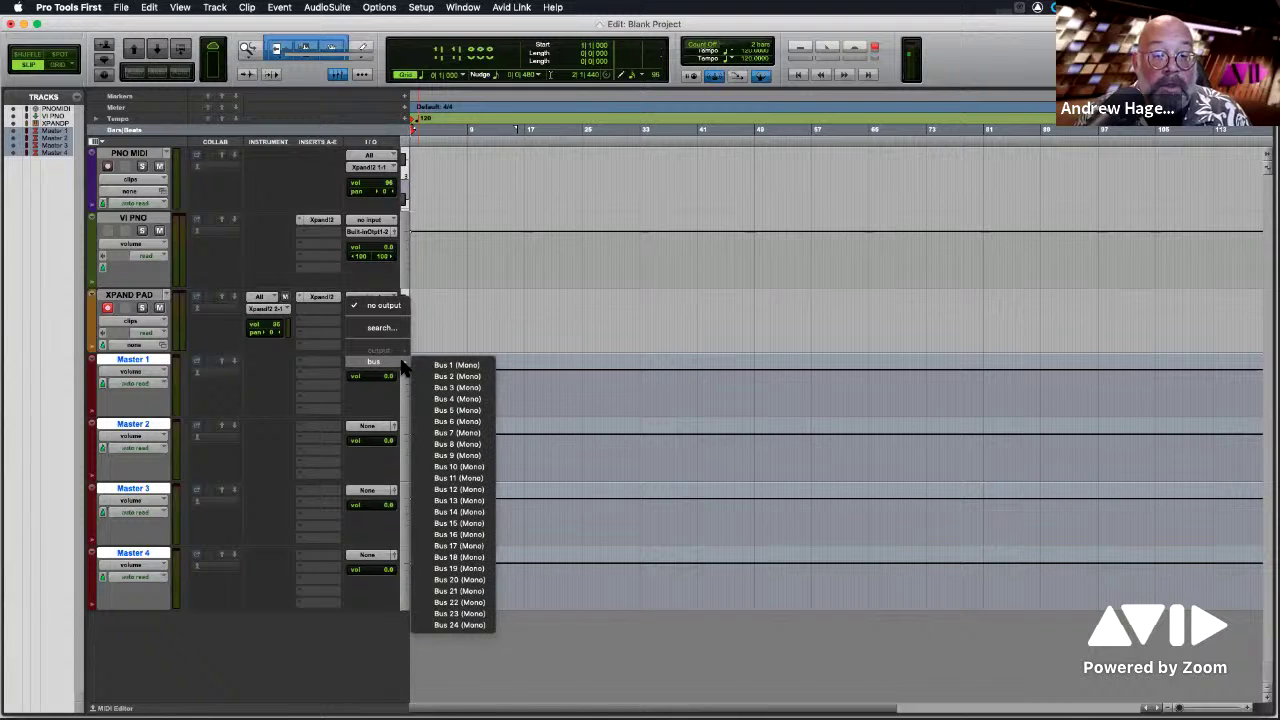
click(385, 452)
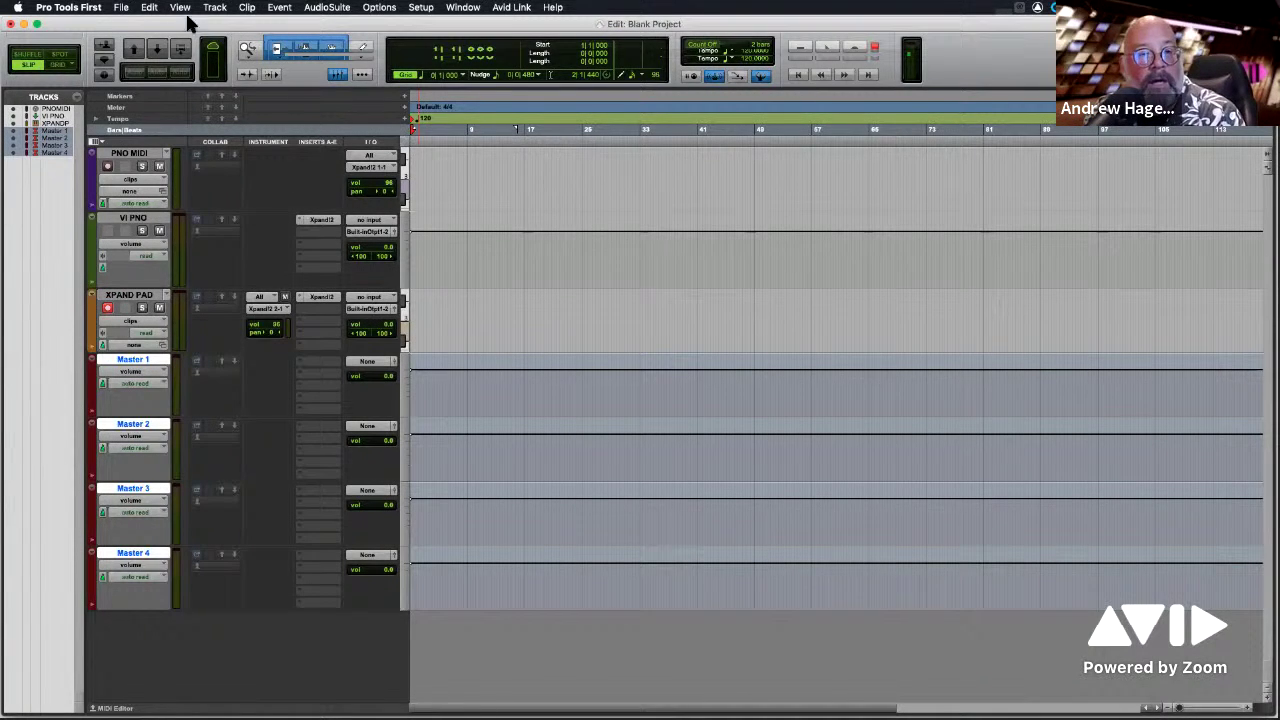
Open the recent project Makin' Tracks, saving the changes to Blank Project.
click(120, 8)
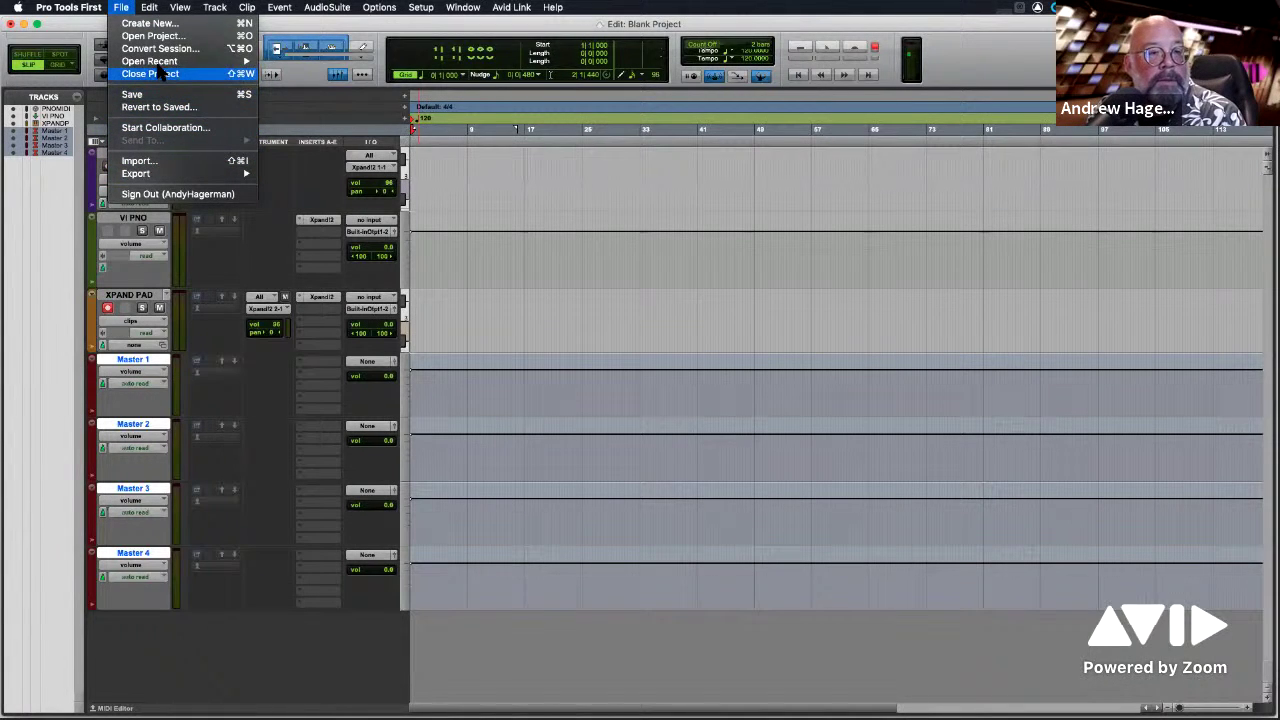
mouse_move(200, 61)
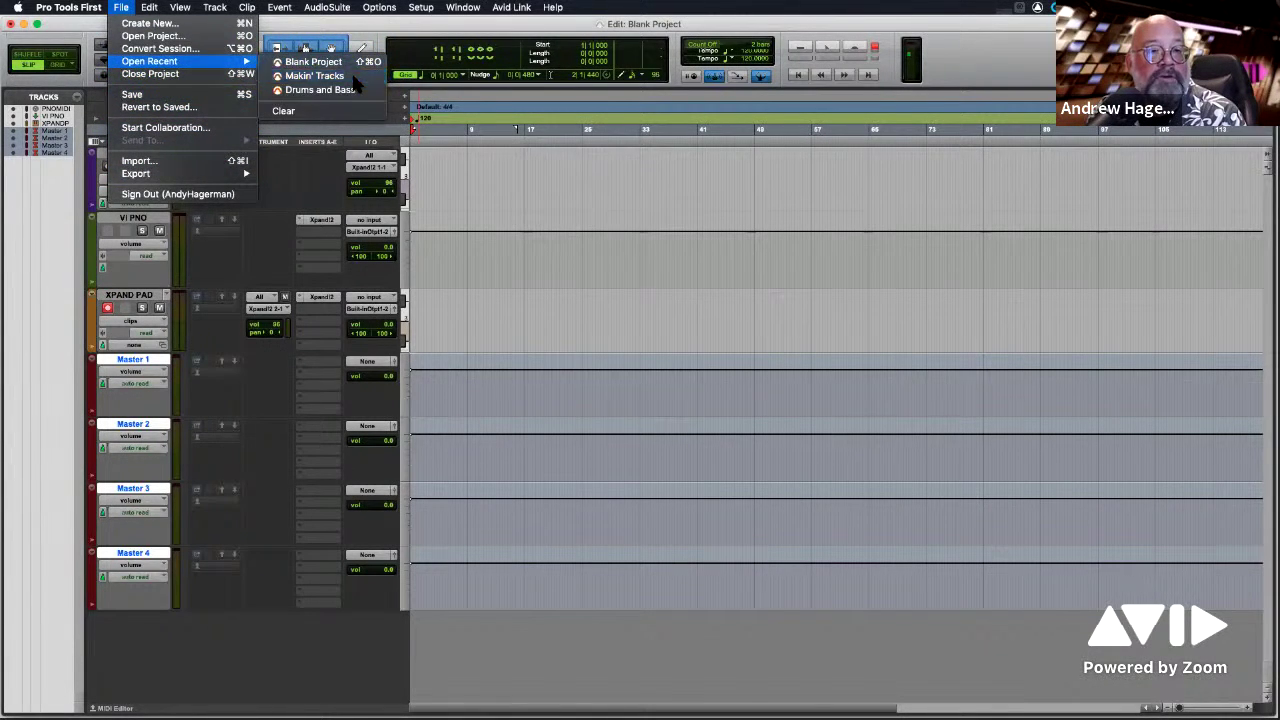
click(354, 78)
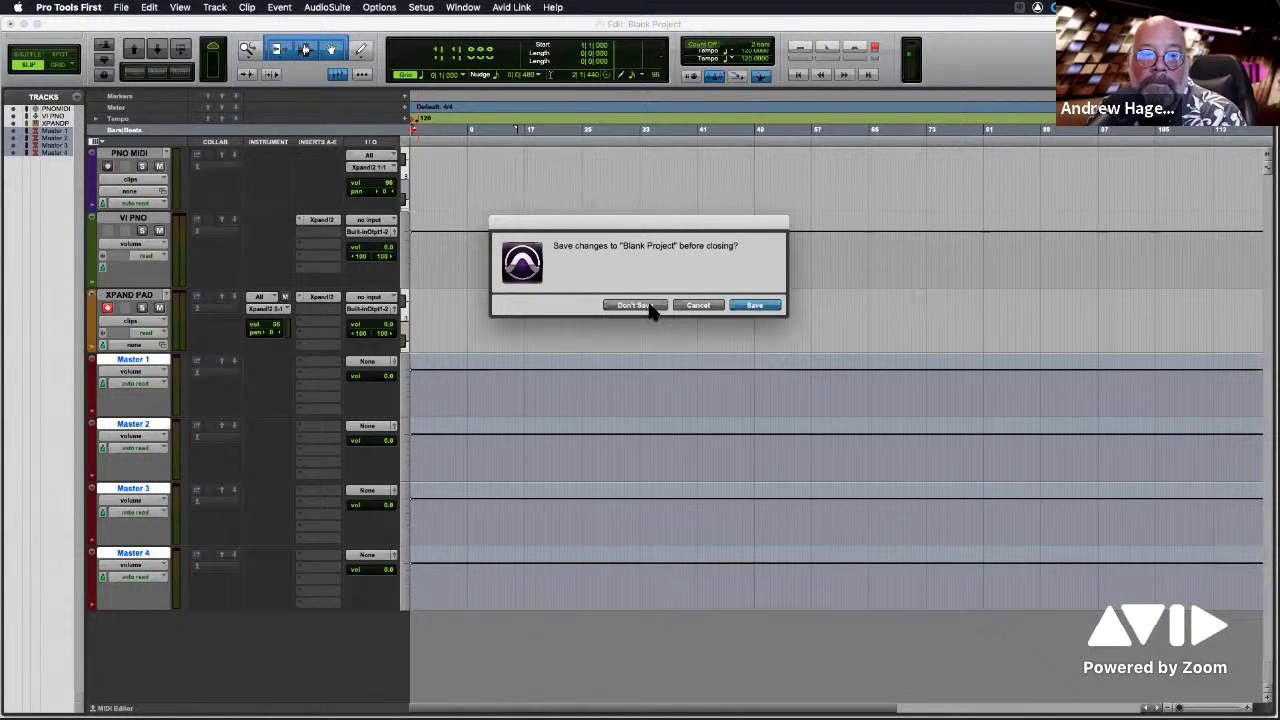
click(756, 306)
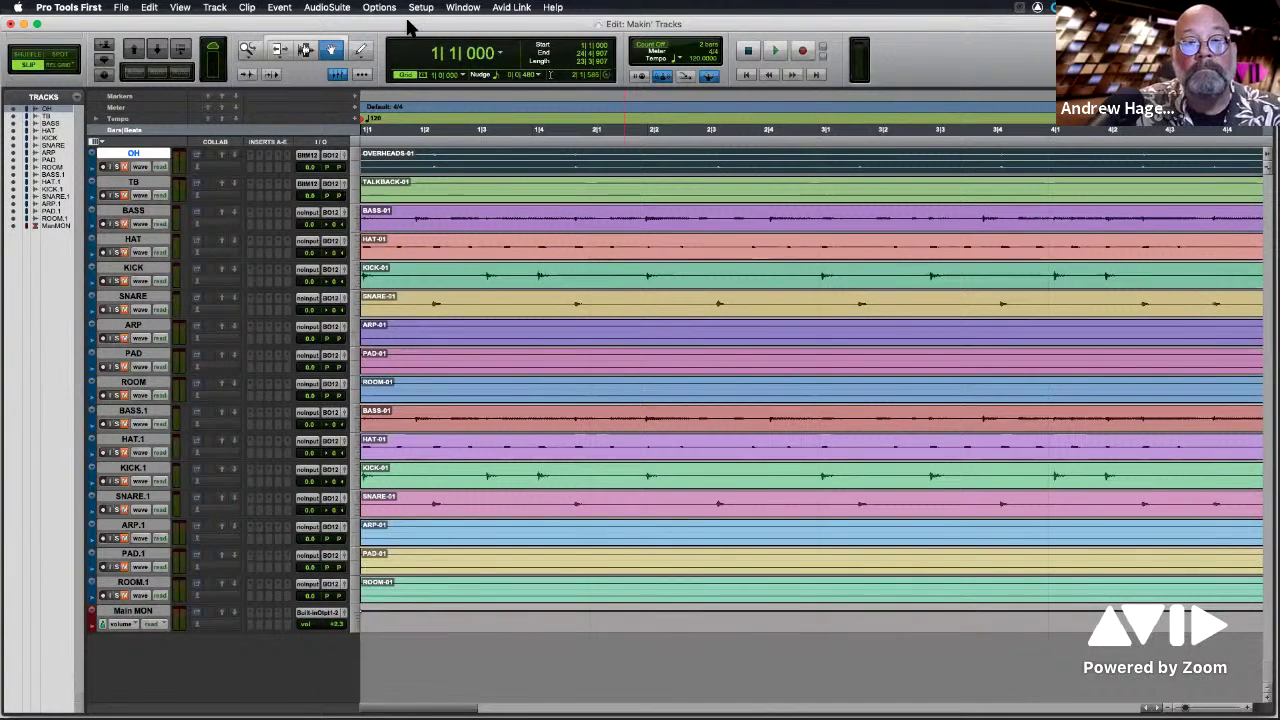
Show the Mix window and examine the output assignments available for the Main MON master fader without changing the assignment.
click(463, 8)
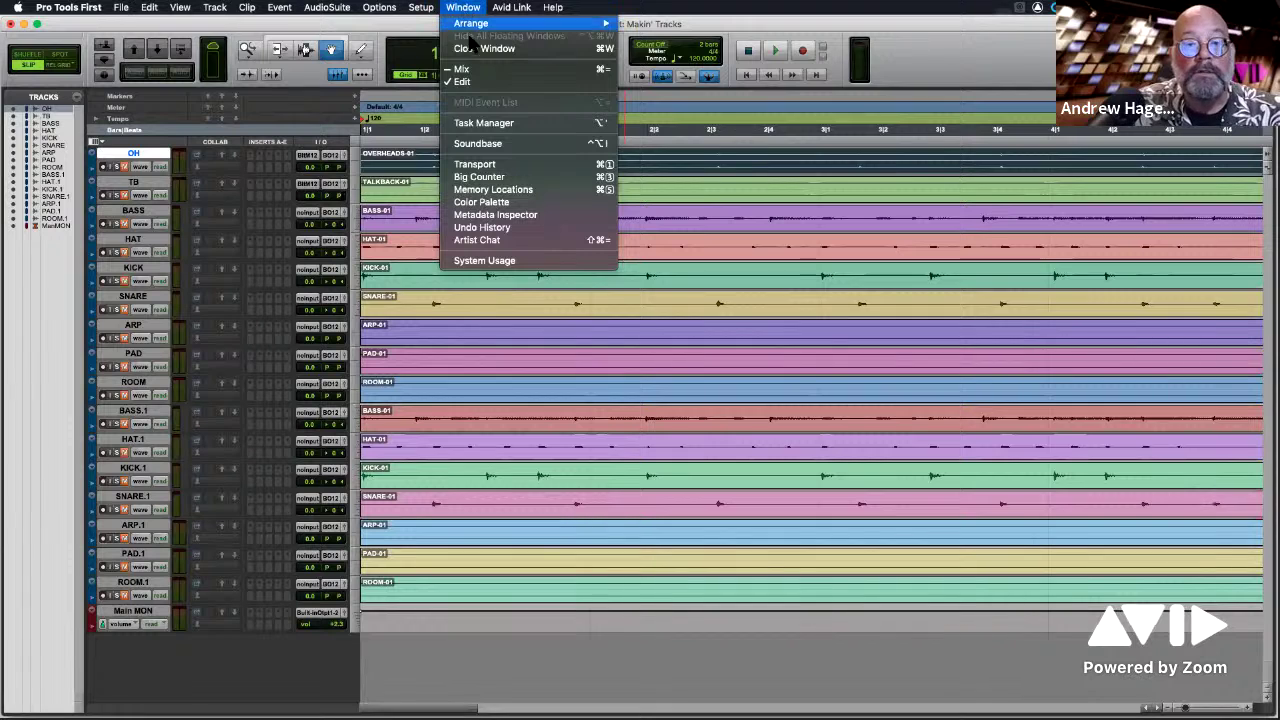
click(475, 67)
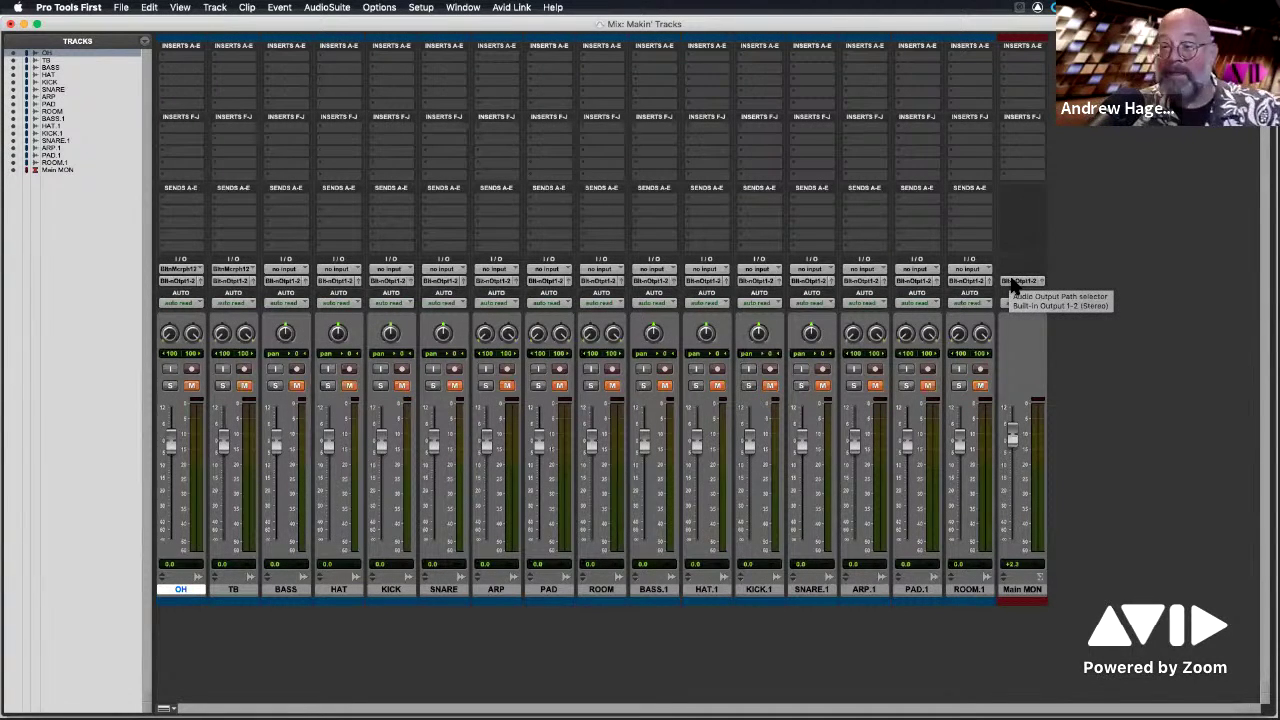
click(1012, 284)
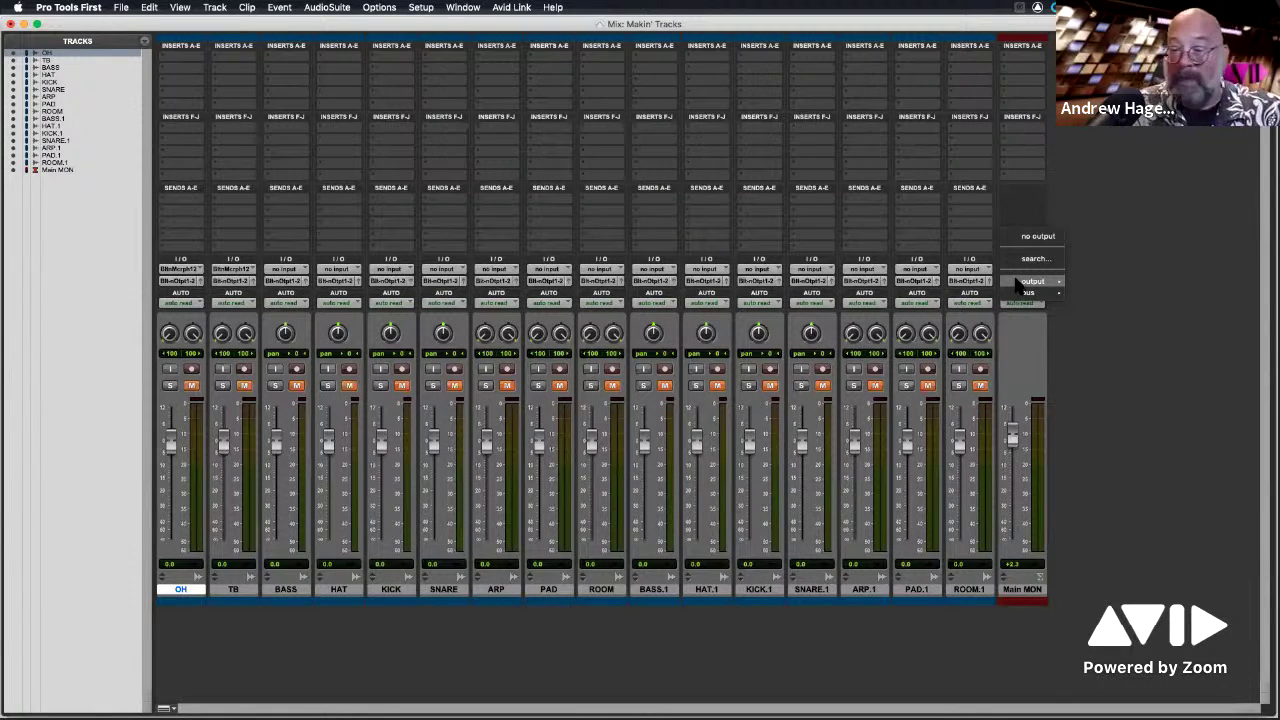
click(1105, 229)
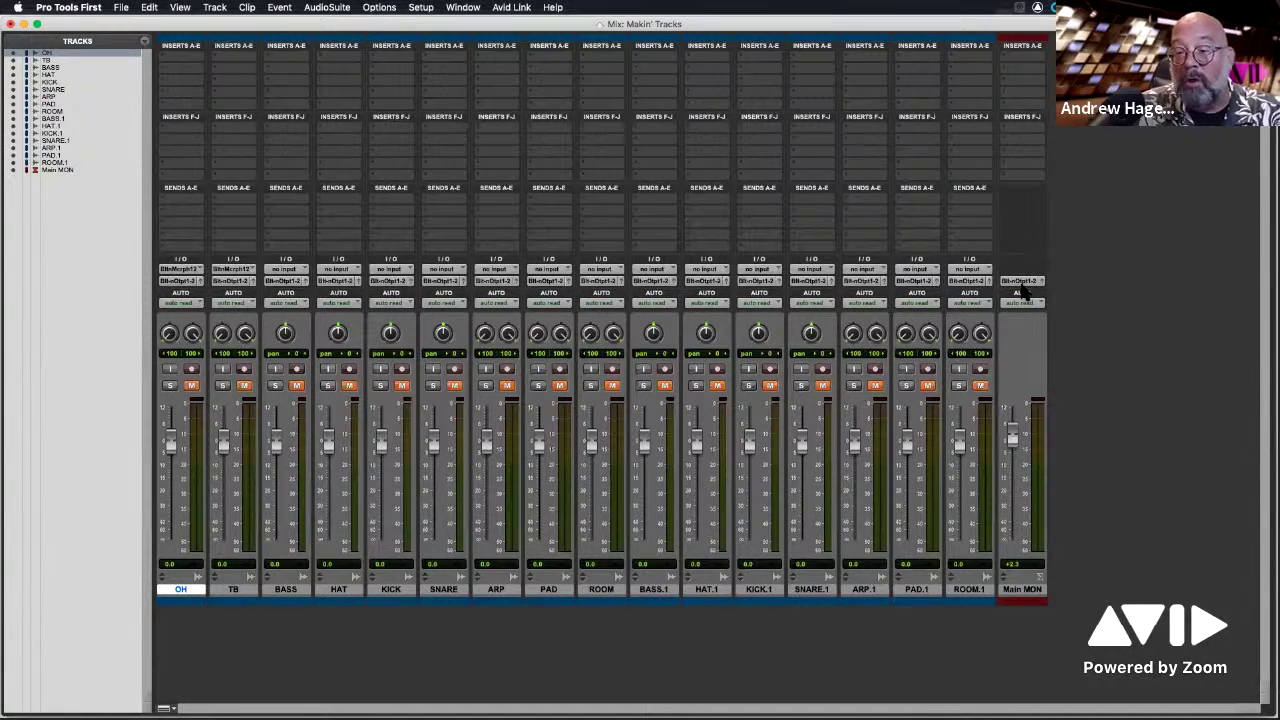
click(1024, 283)
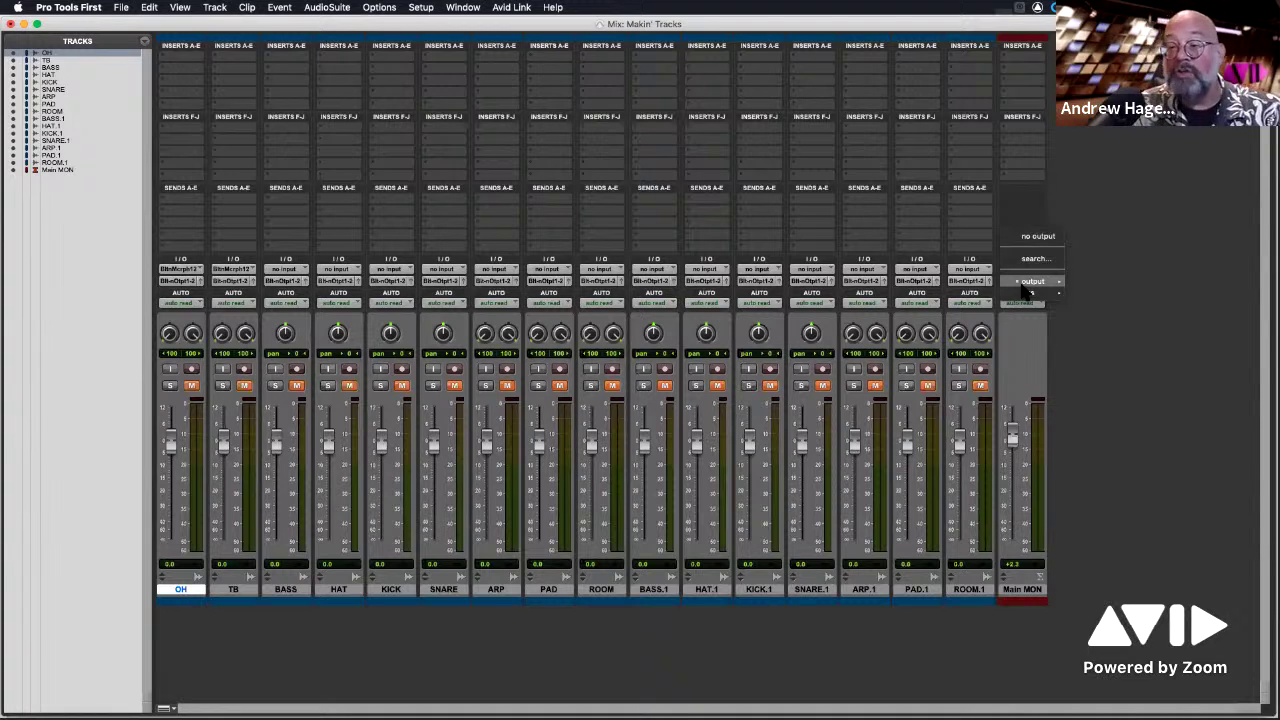
mouse_move(1031, 284)
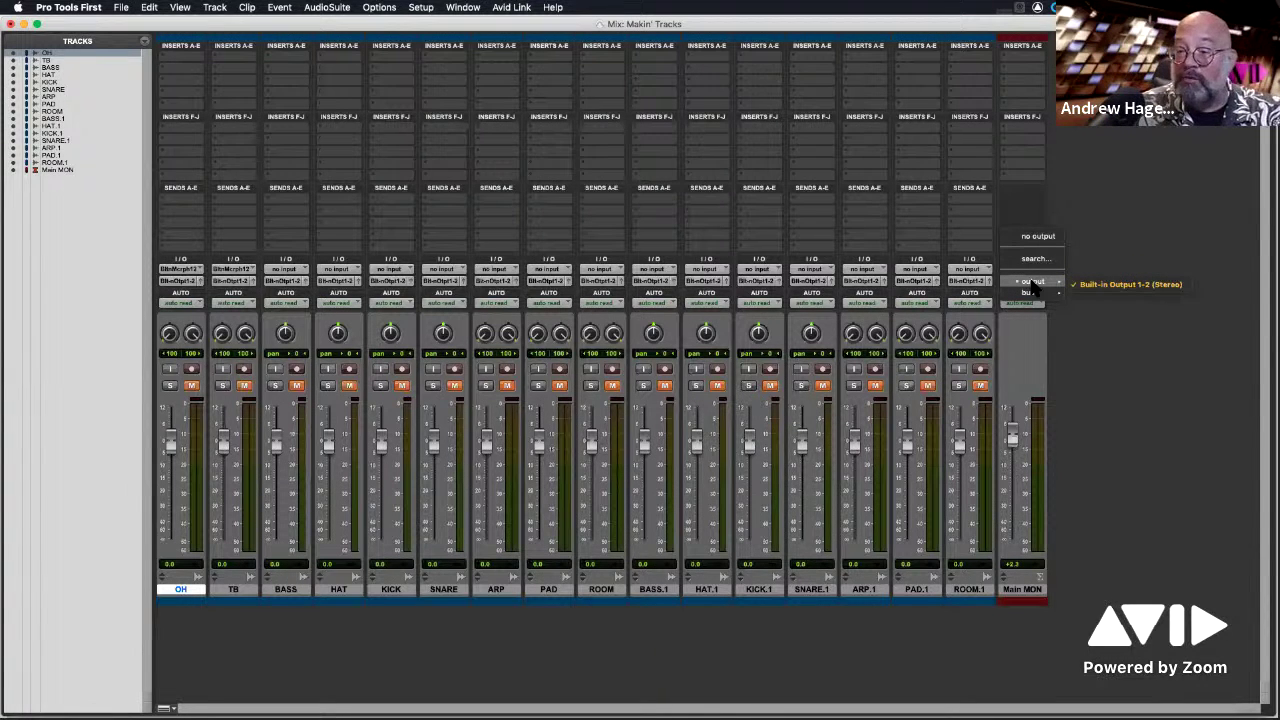
click(1123, 272)
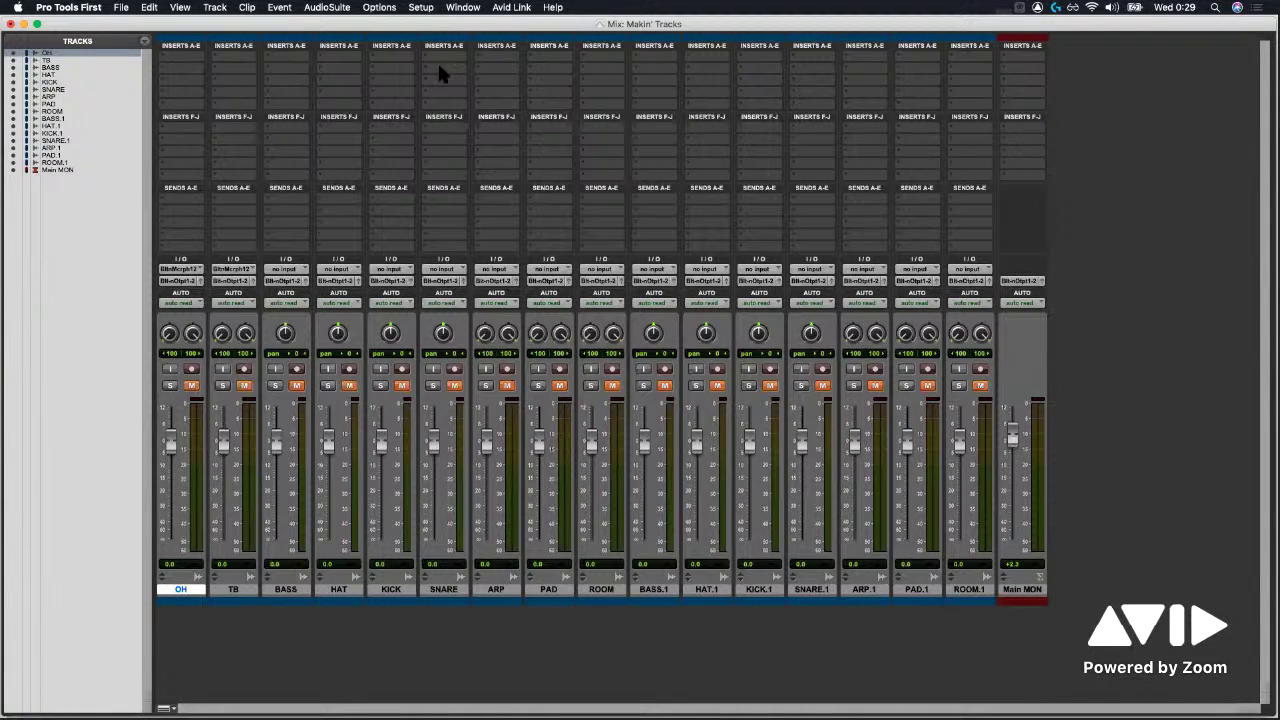
Open the list of recent projects.
click(121, 11)
mouse_move(142, 64)
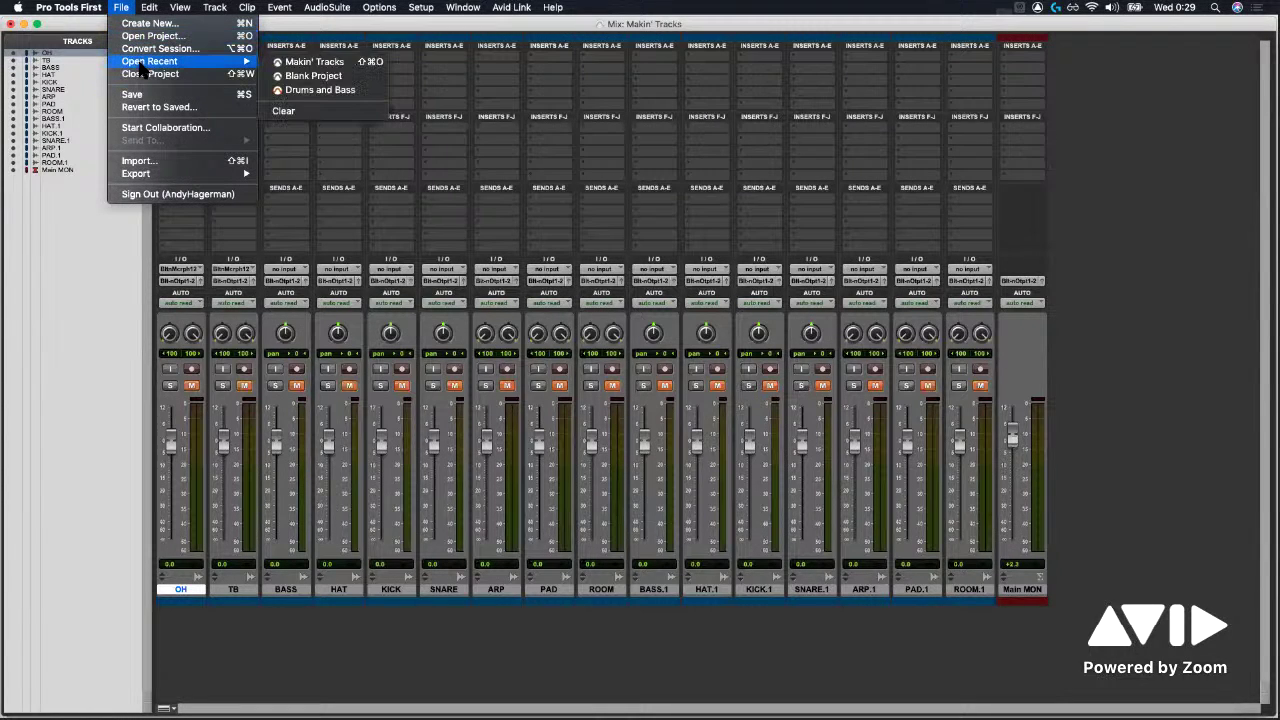